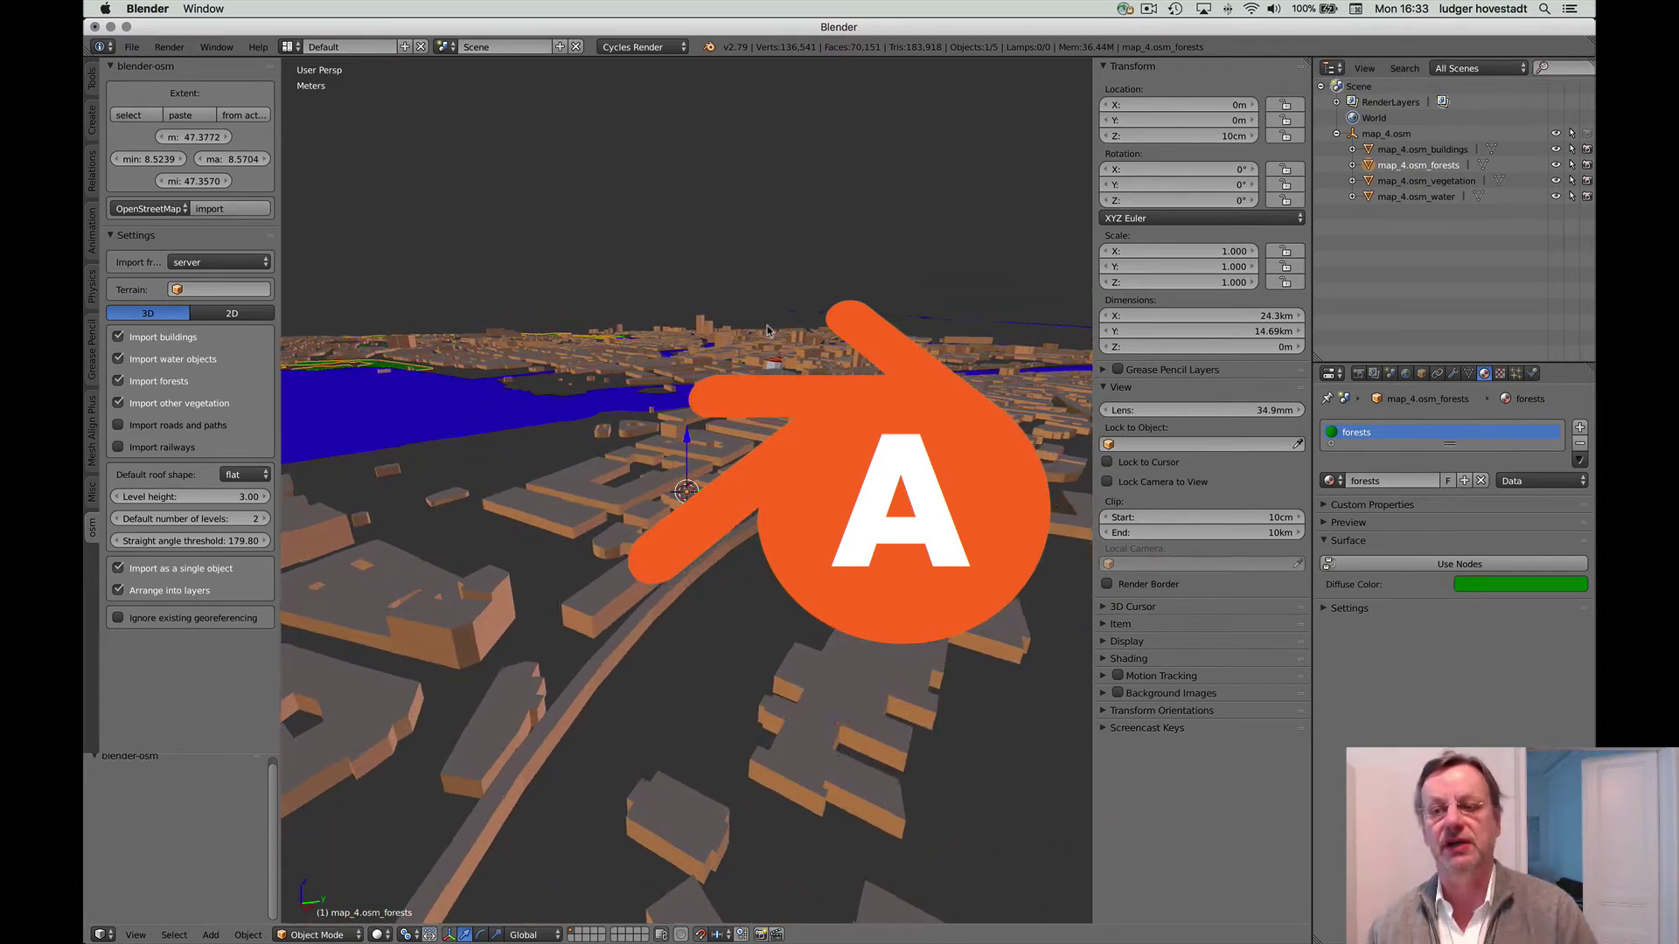
{"action": "scroll", "coordinate": [767, 331], "scroll_direction": "right", "scroll_amount": 5}
{"action": "scroll", "coordinate": [766, 331], "scroll_direction": "up", "scroll_amount": 8}
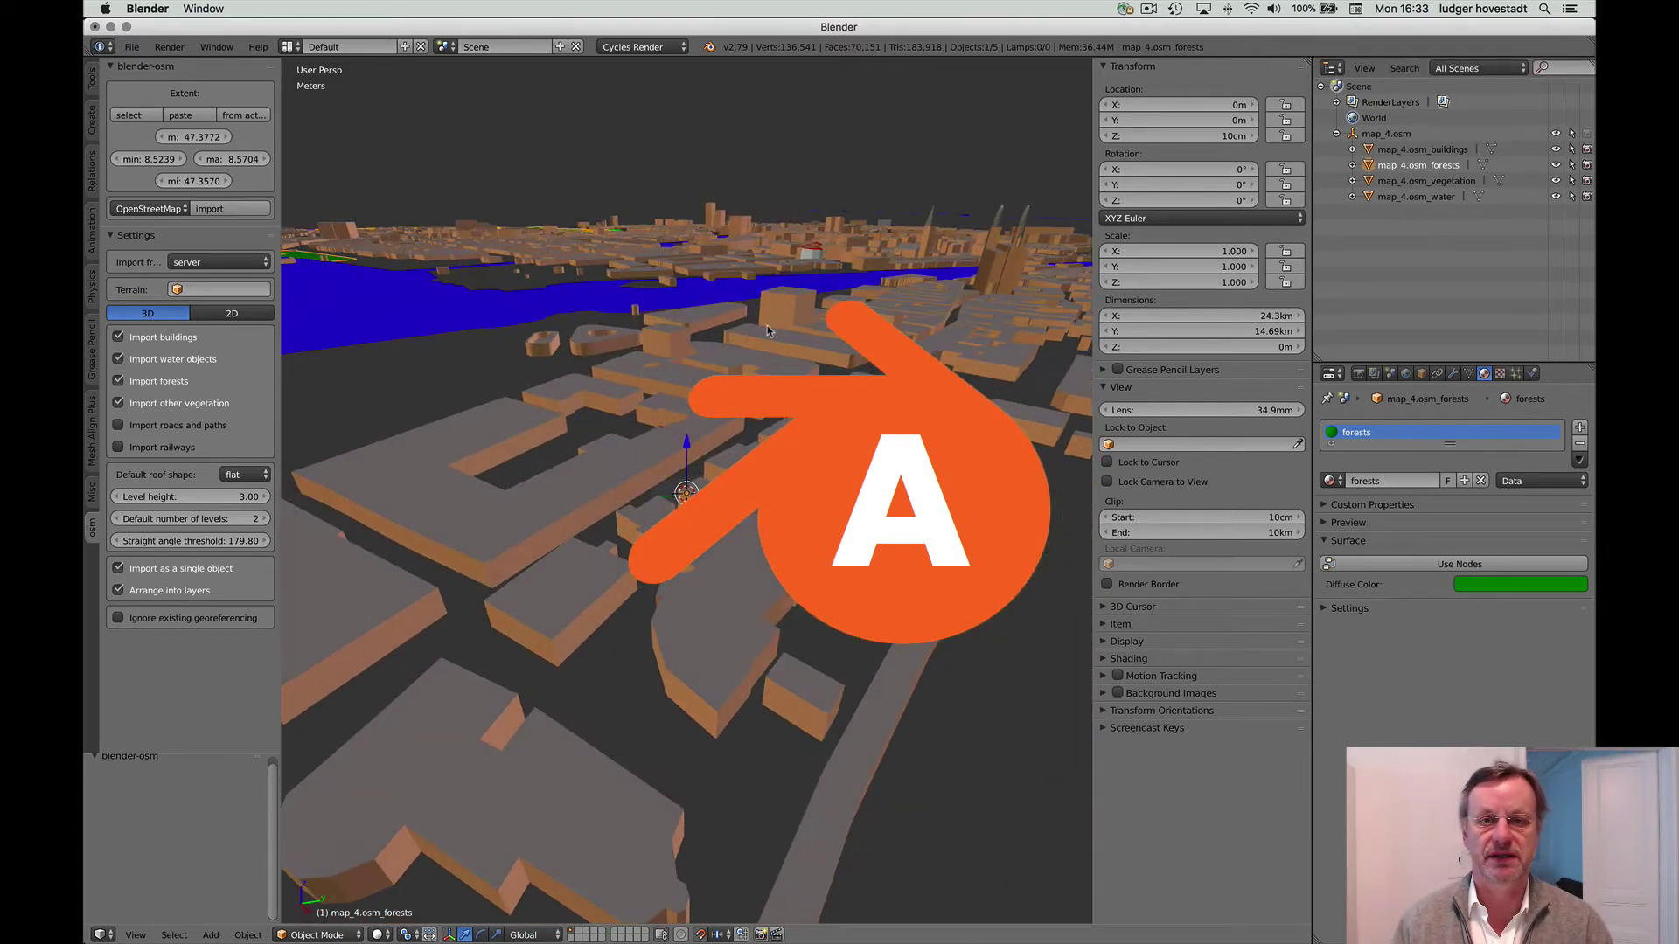
{"action": "scroll", "coordinate": [768, 330], "scroll_direction": "right", "scroll_amount": 5}
{"action": "scroll", "coordinate": [768, 330], "scroll_direction": "up", "scroll_amount": 4}
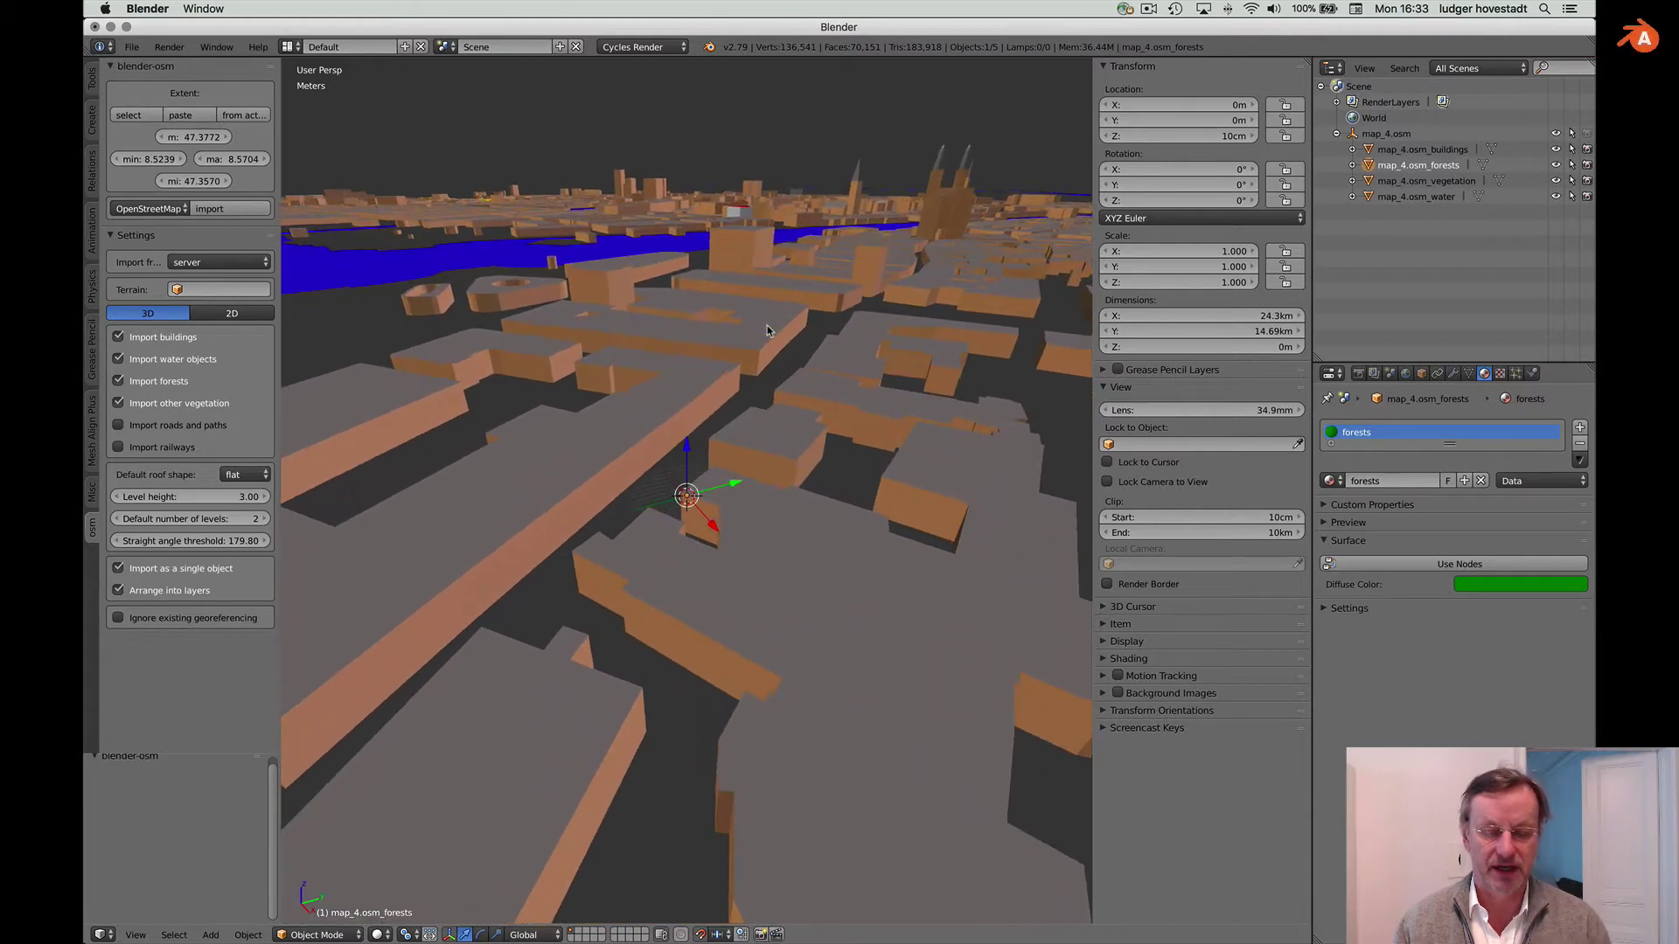
{"action": "scroll", "coordinate": [768, 329], "scroll_direction": "down", "scroll_amount": 4}
{"action": "scroll", "coordinate": [767, 330], "scroll_direction": "right", "scroll_amount": 4}
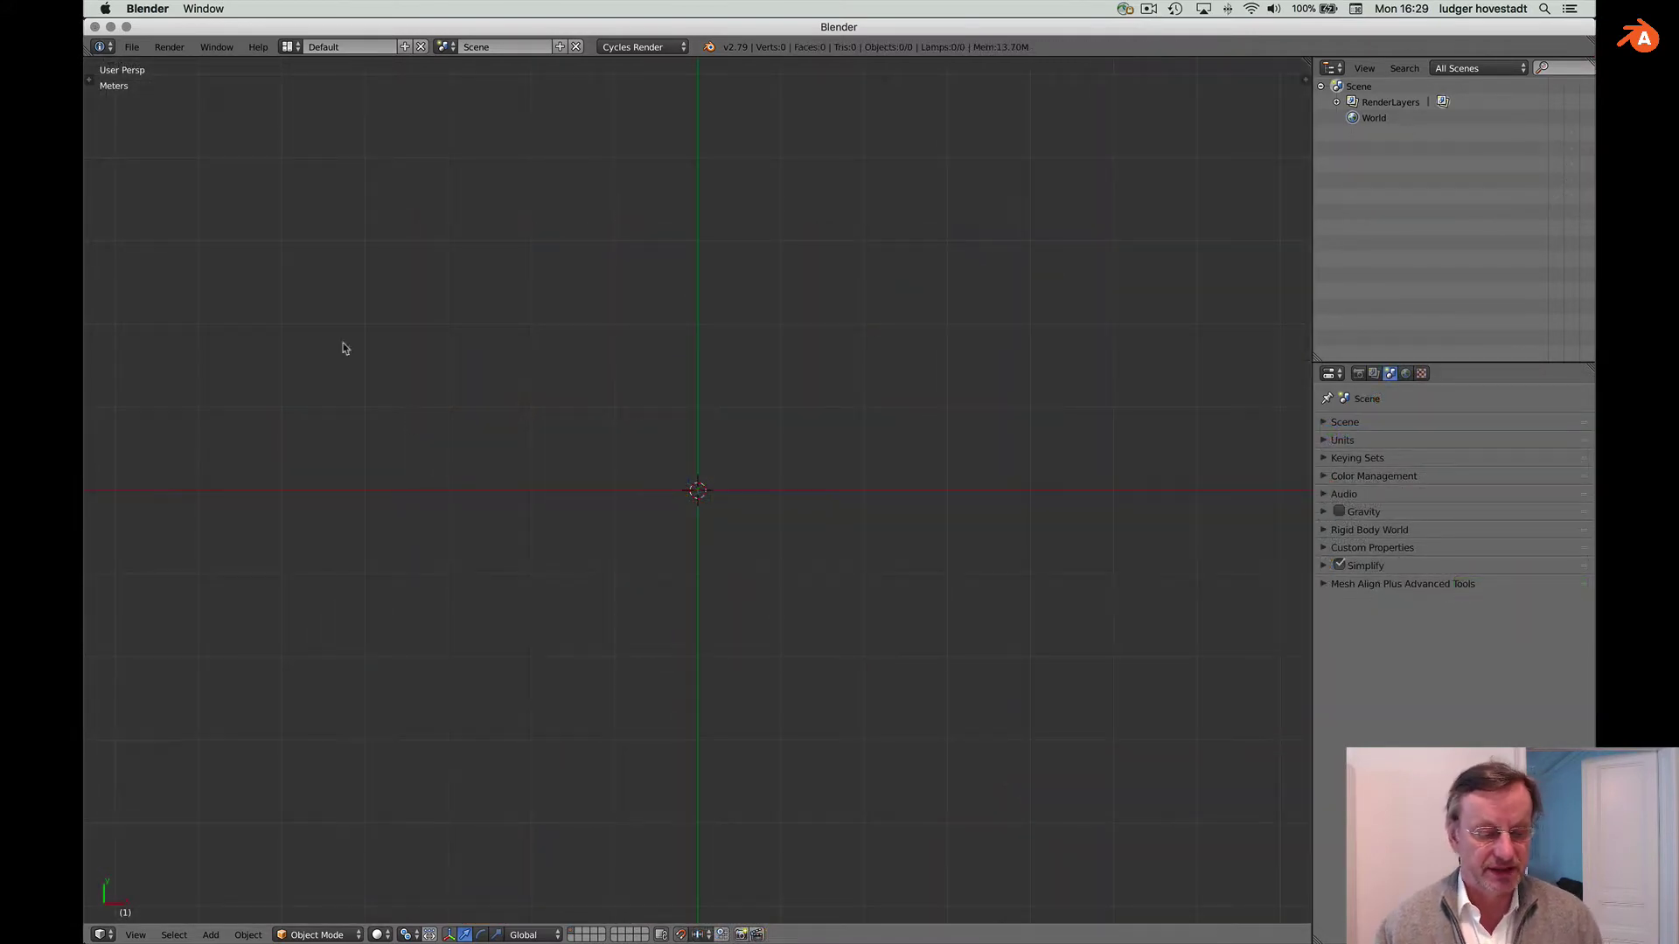
- Open the user preferences to view the Import OpenStreetMap (.osm) add-on entry
{"action": "left_click", "coordinate": [132, 48]}
{"action": "left_click", "coordinate": [180, 223]}
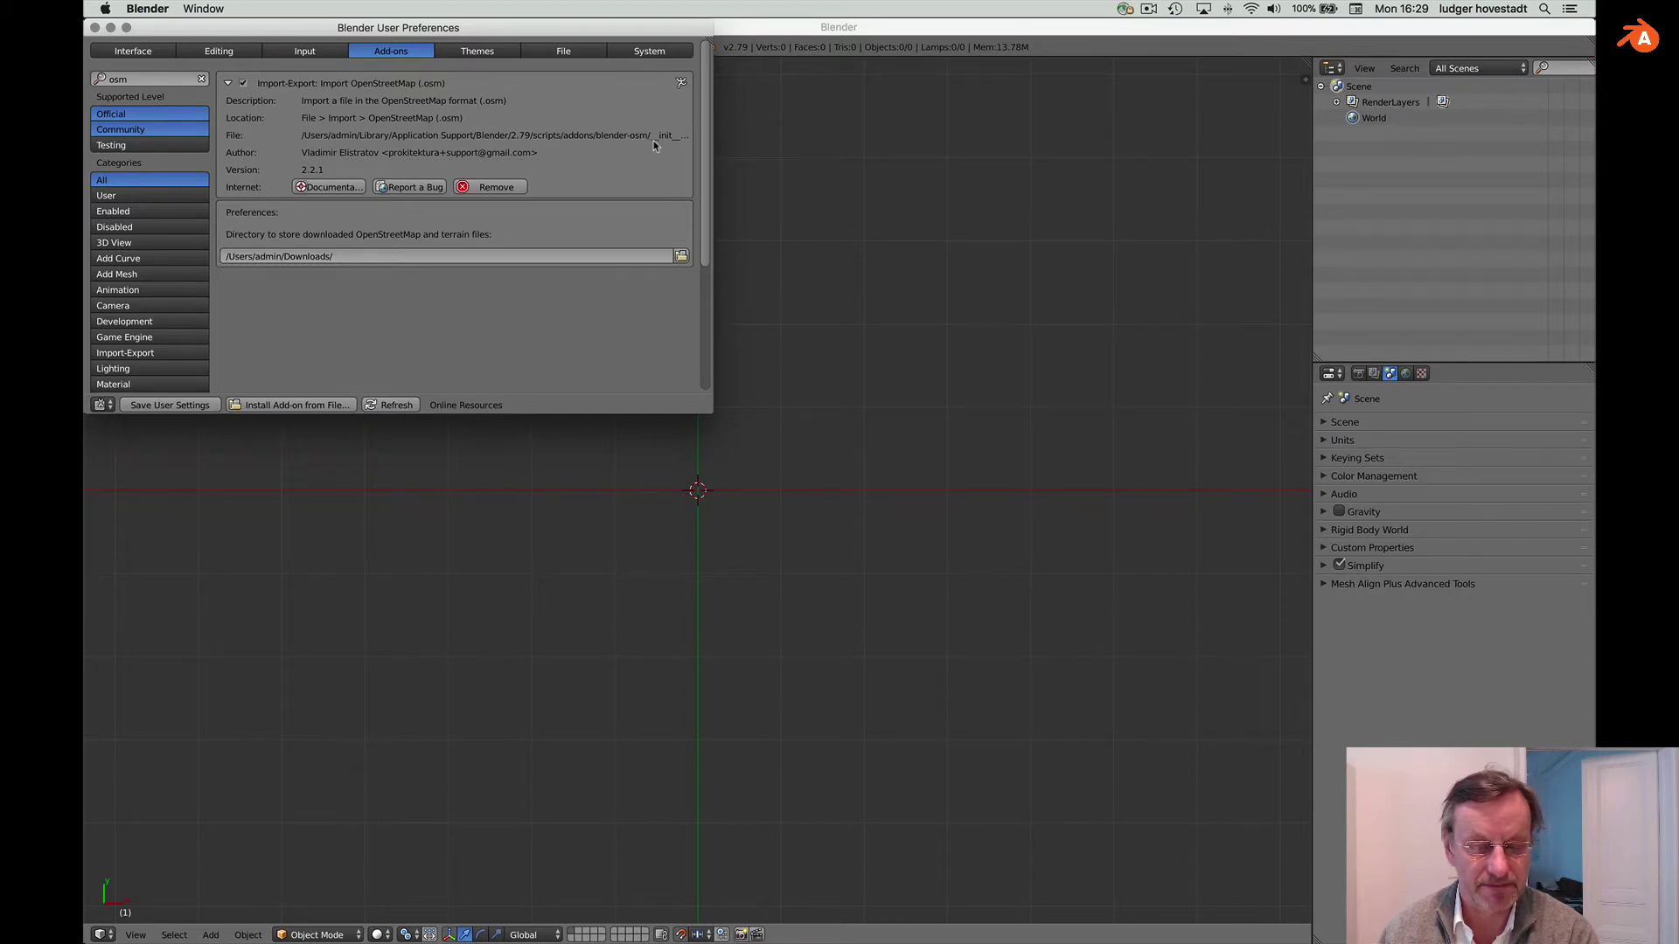
- Switch to Safari and open a new browser window
{"action": "key", "text": "super+Tab"}
{"action": "key", "text": "super+Tab"}
{"action": "key", "text": "super+Tab"}
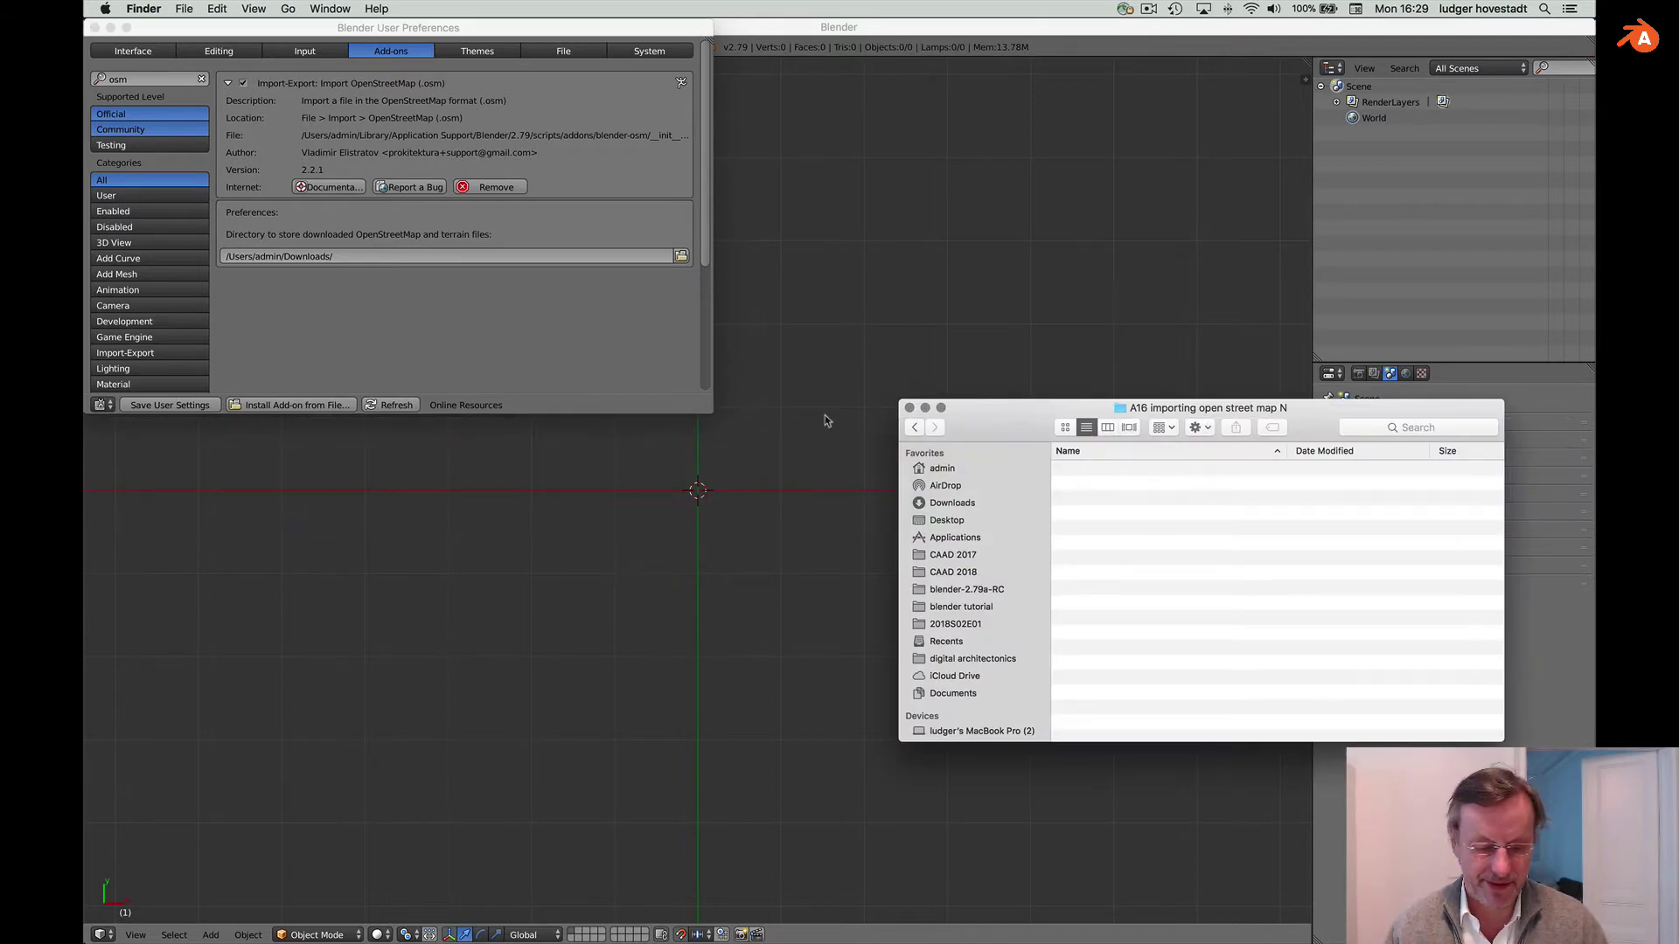
{"action": "key", "text": "super+Tab"}
{"action": "key", "text": "super+Tab"}
{"action": "key", "text": "super+Tab"}
{"action": "key", "text": "super+n"}
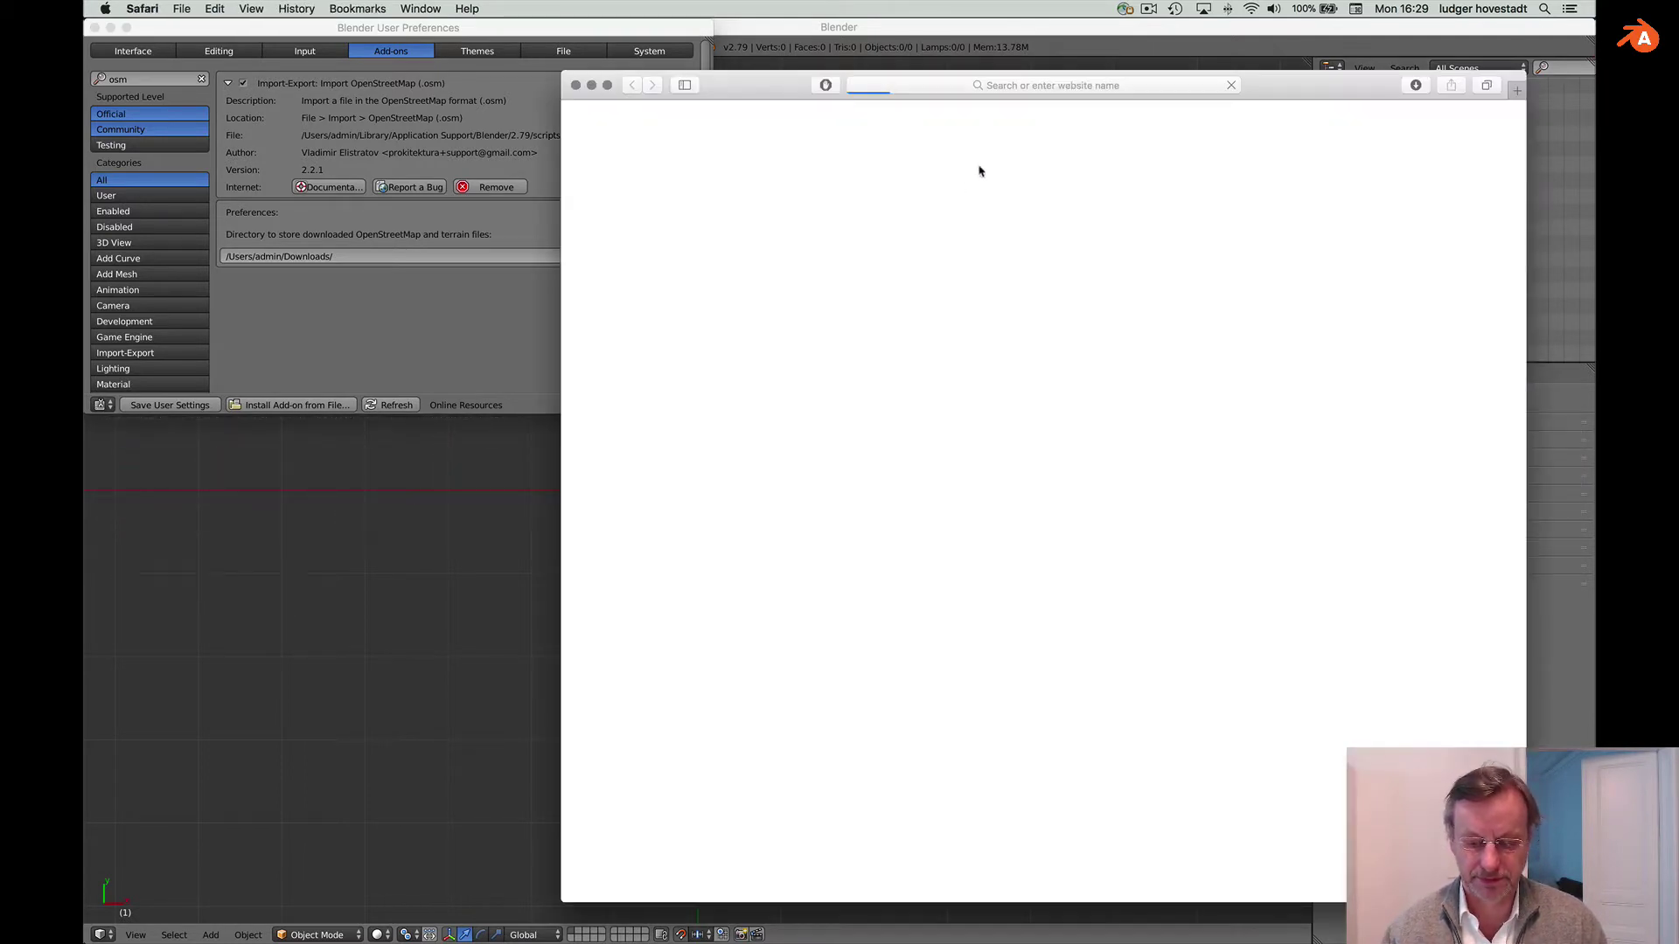
- Search the web for "blender osm addon"
{"action": "left_click", "coordinate": [1065, 92]}
{"action": "type", "text": "belnder"}
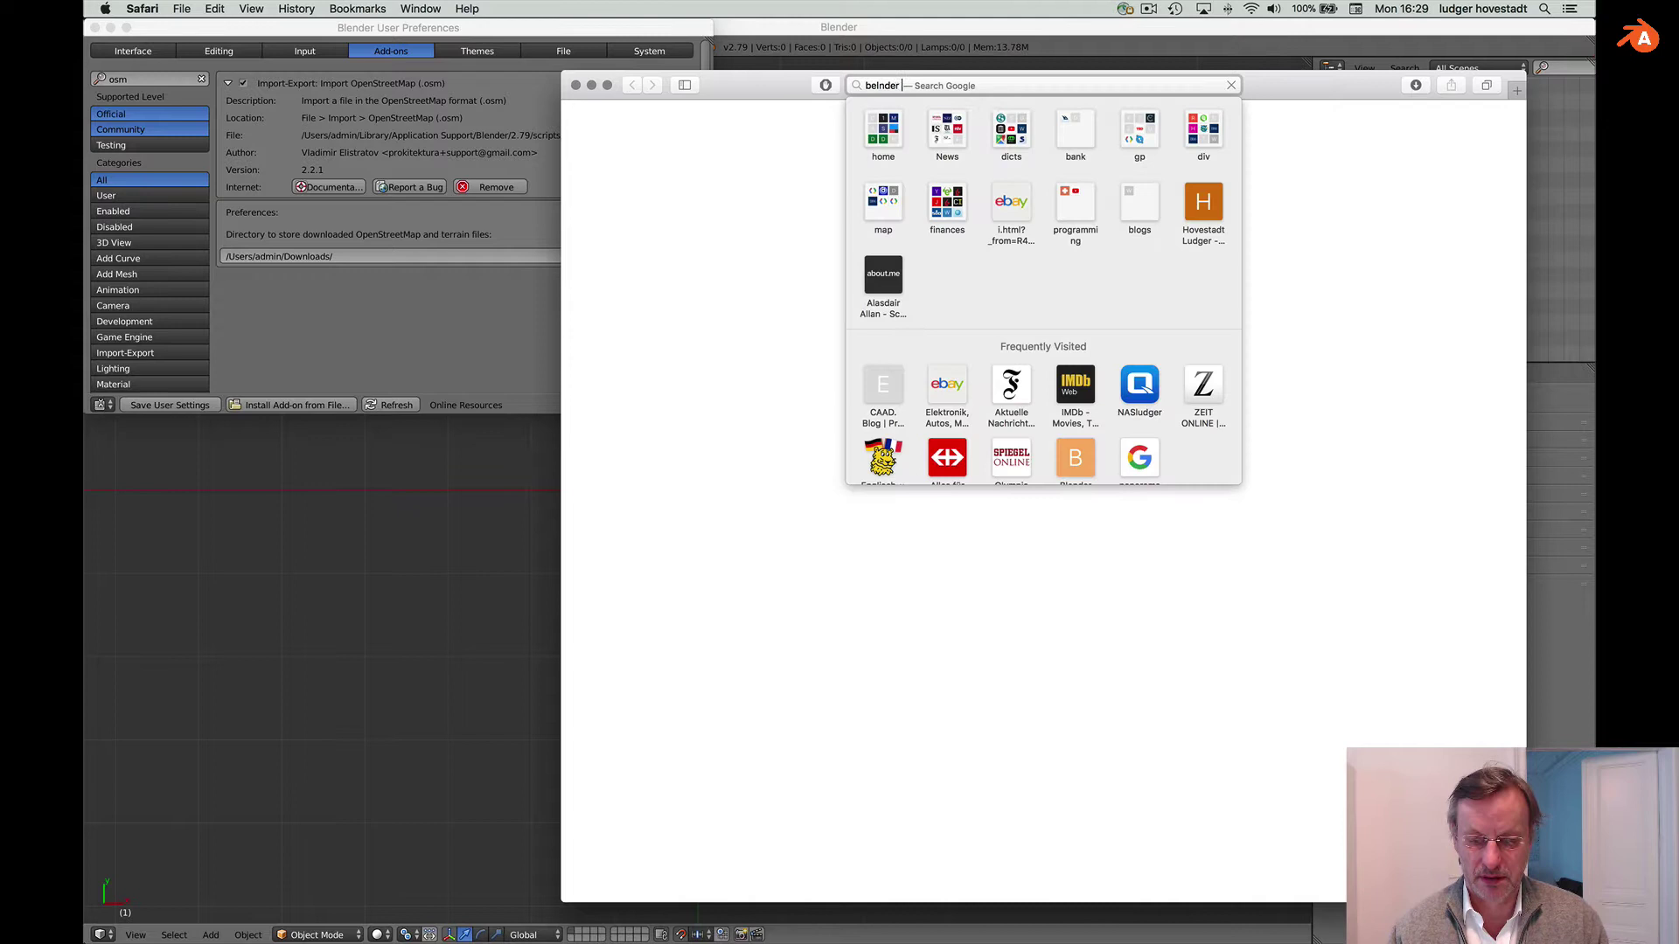
{"action": "key", "text": "BackSpace"}
{"action": "key", "text": "BackSpace"}
{"action": "key", "text": "BackSpace"}
{"action": "key", "text": "BackSpace"}
{"action": "key", "text": "BackSpace"}
{"action": "key", "text": "BackSpace"}
{"action": "key", "text": "BackSpace"}
{"action": "type", "text": "blender osm"}
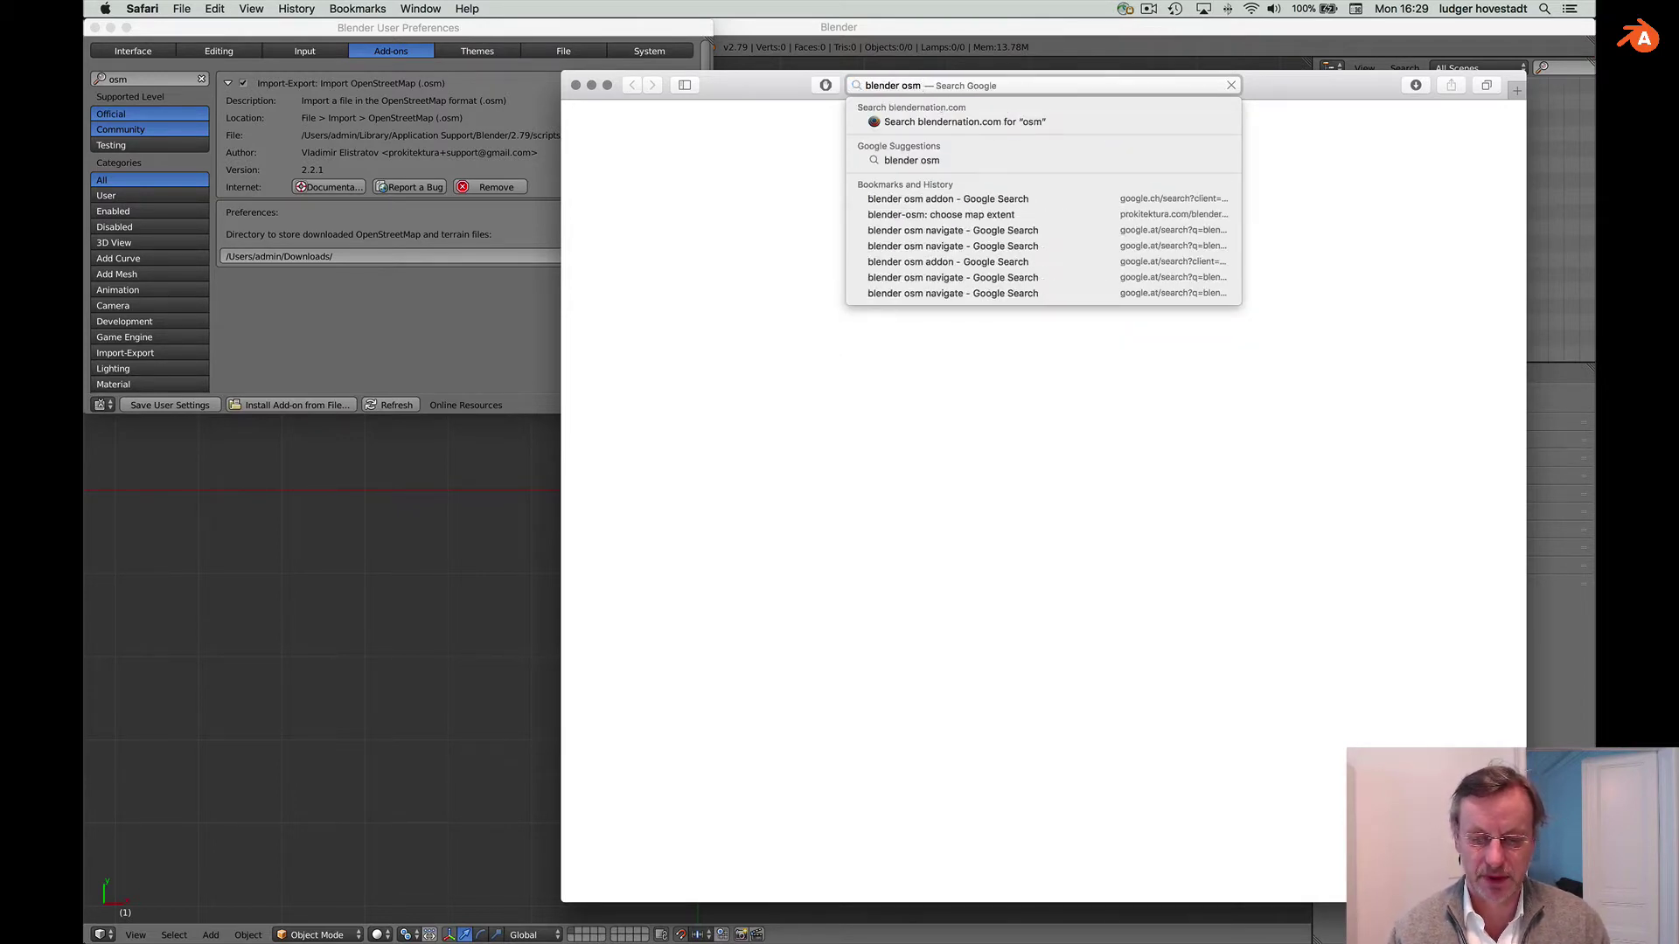
{"action": "type", "text": " addon"}
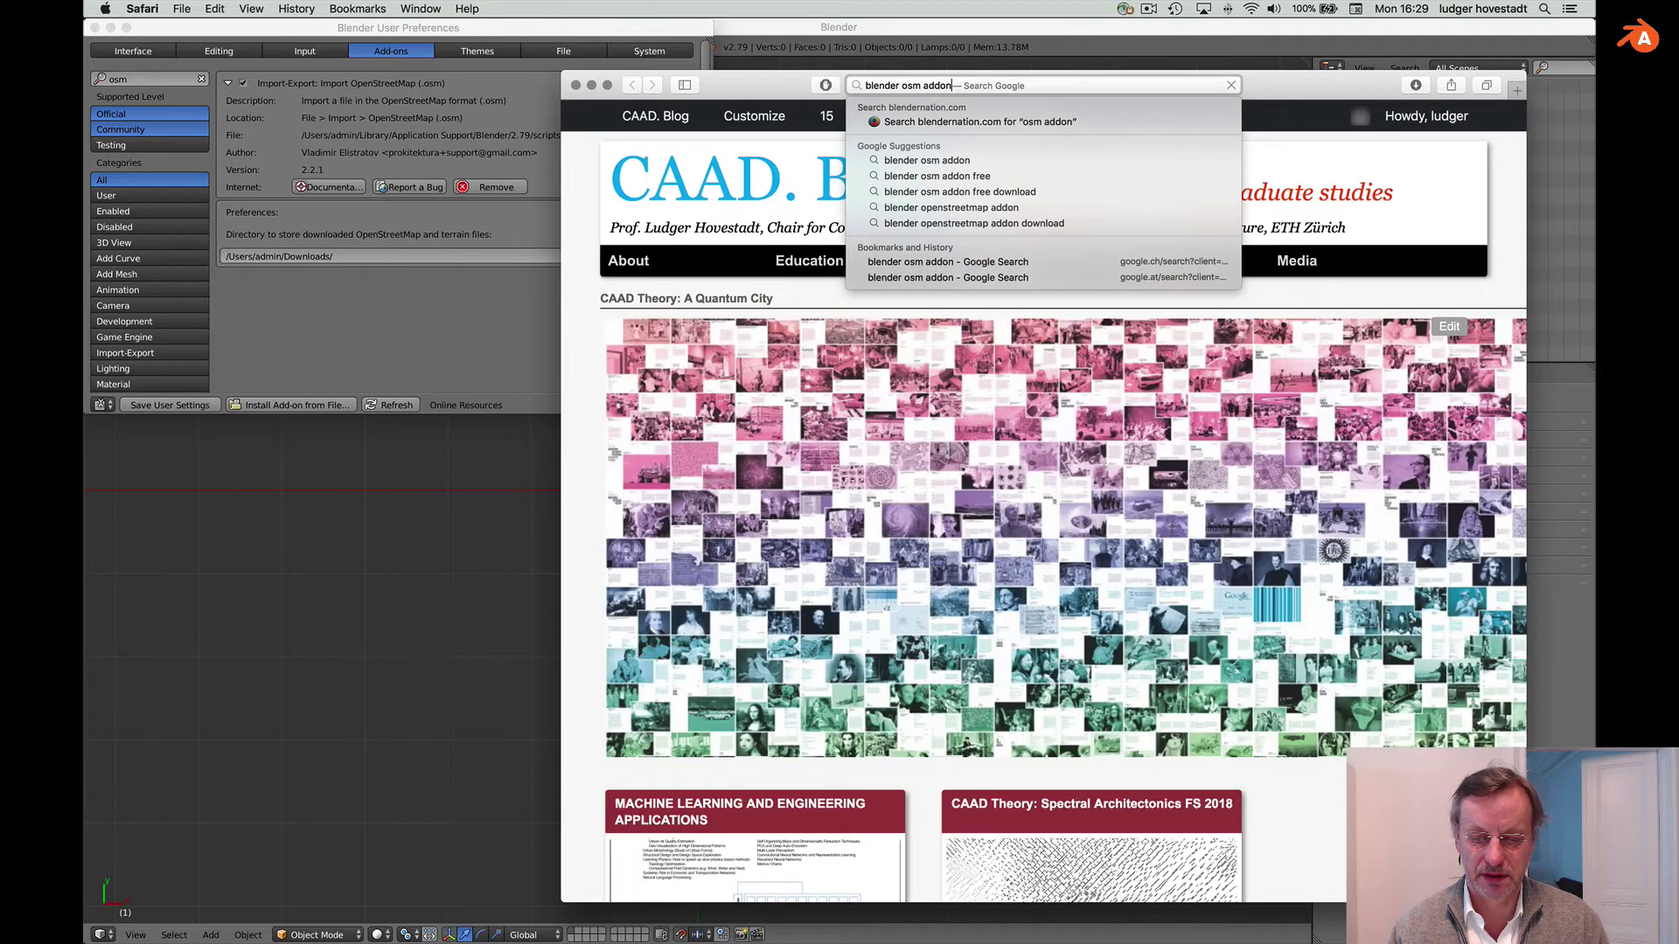
{"action": "key", "text": "Return"}
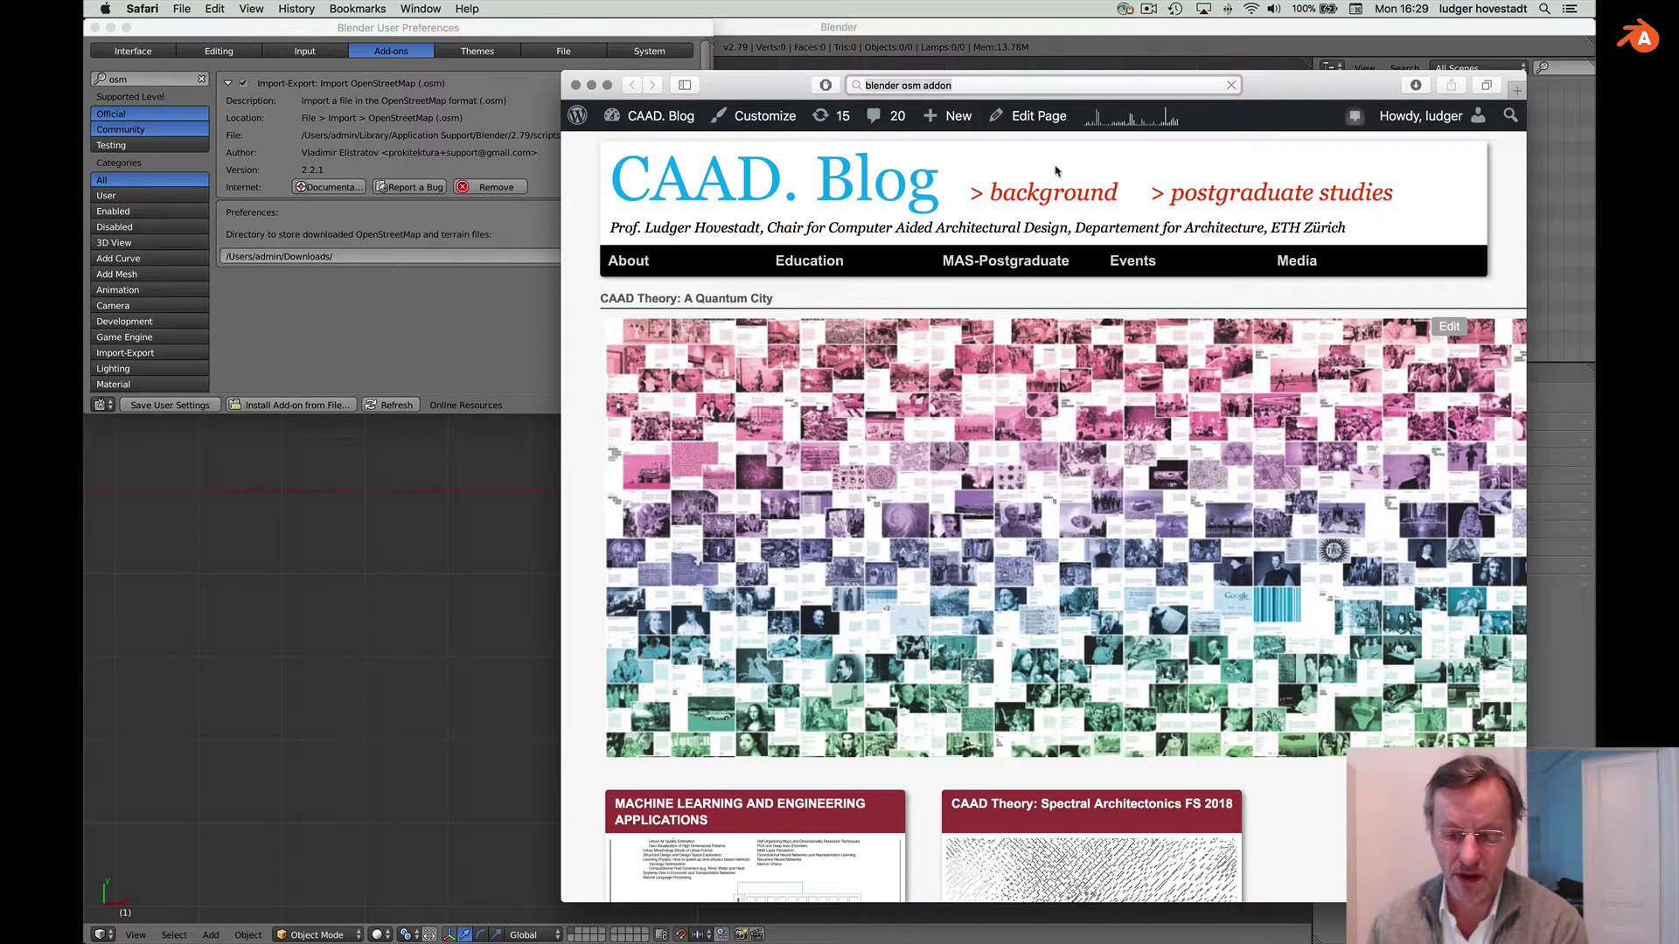
{"action": "key", "text": "Return"}
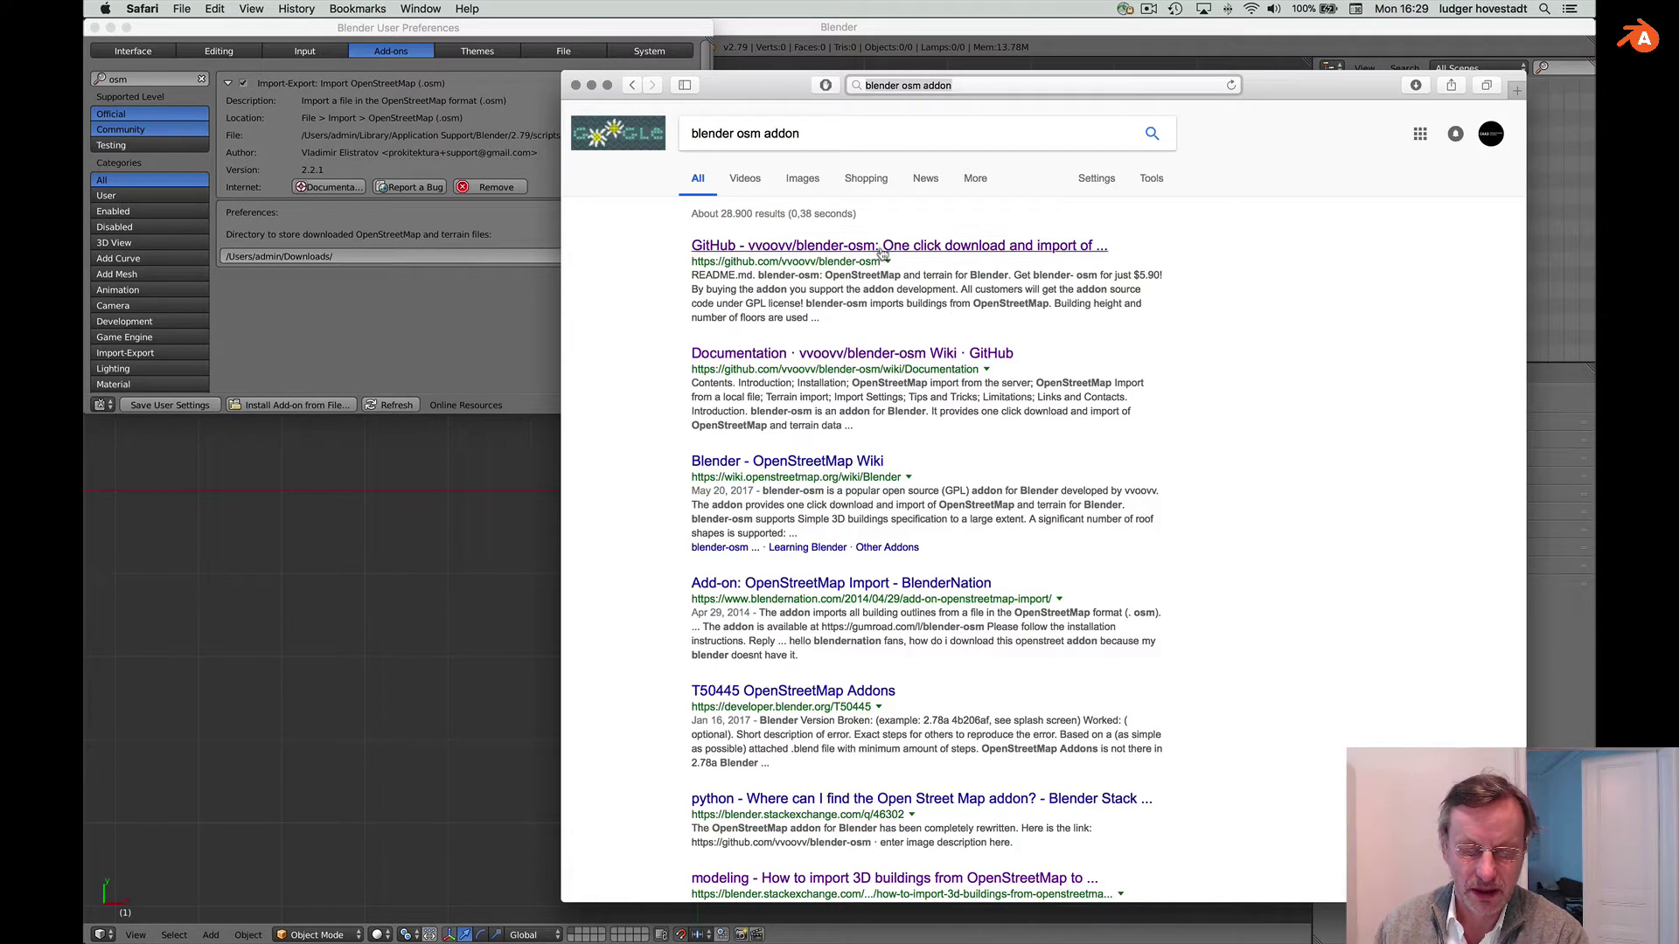
- Open the blender-osm GitHub repository from the search results and look through its README, including the add-on description and links
{"action": "left_click", "coordinate": [882, 249]}
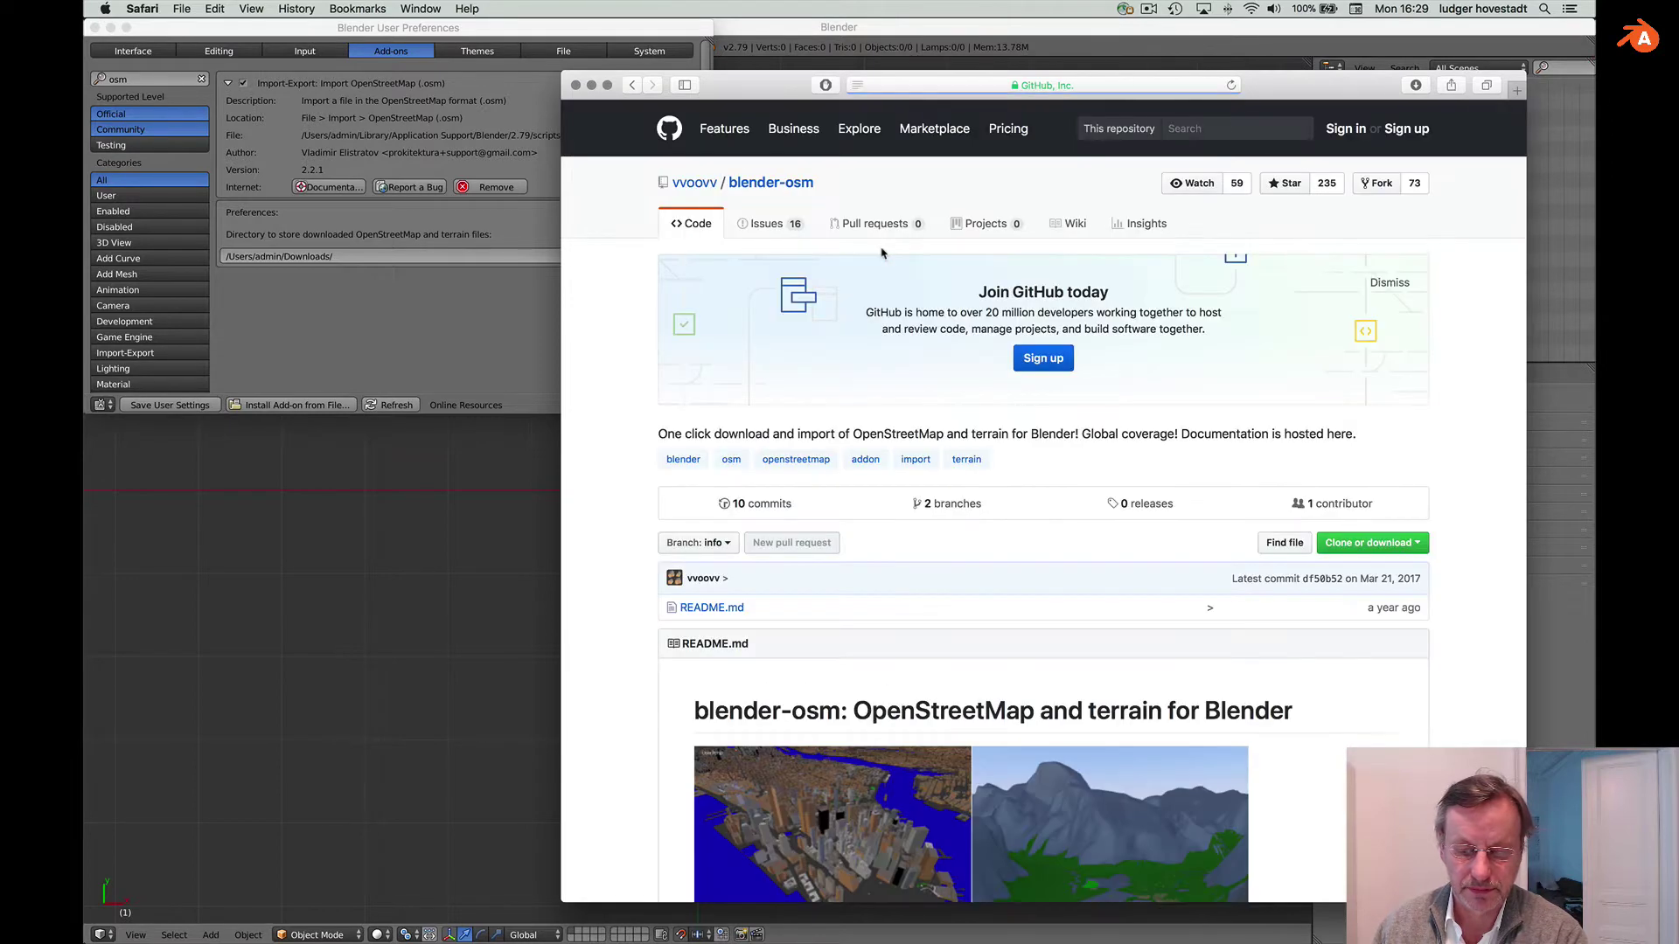
{"action": "scroll", "coordinate": [993, 531], "scroll_direction": "down", "scroll_amount": 5}
{"action": "scroll", "coordinate": [992, 531], "scroll_direction": "down", "scroll_amount": 3}
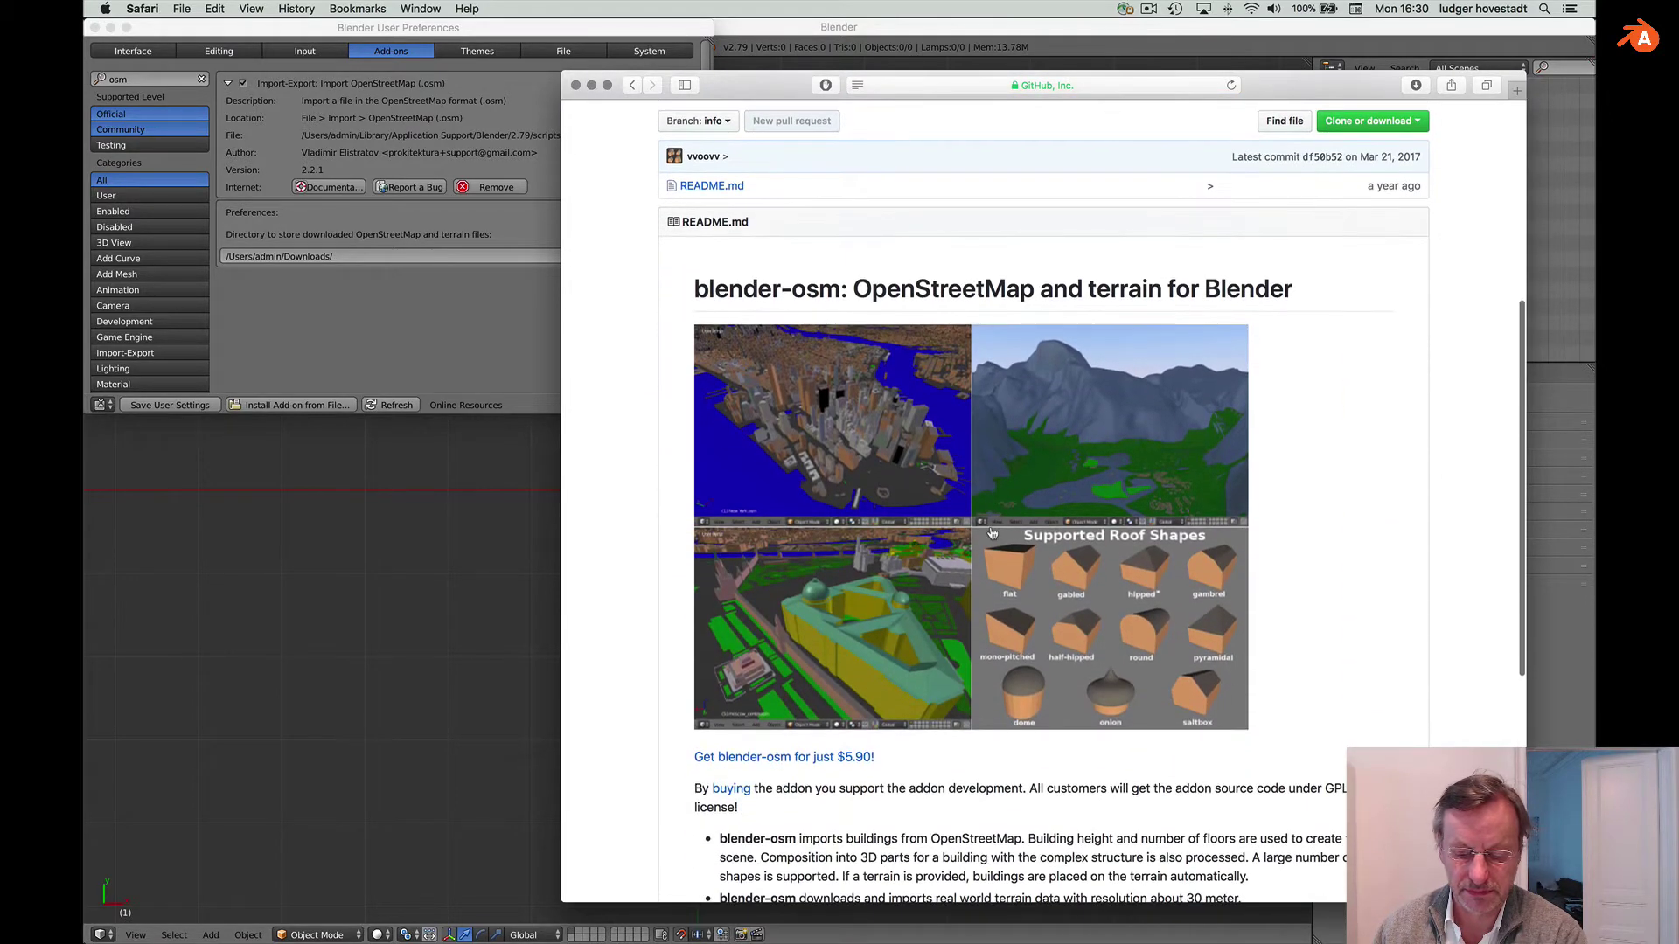
{"action": "scroll", "coordinate": [992, 532], "scroll_direction": "down", "scroll_amount": 2}
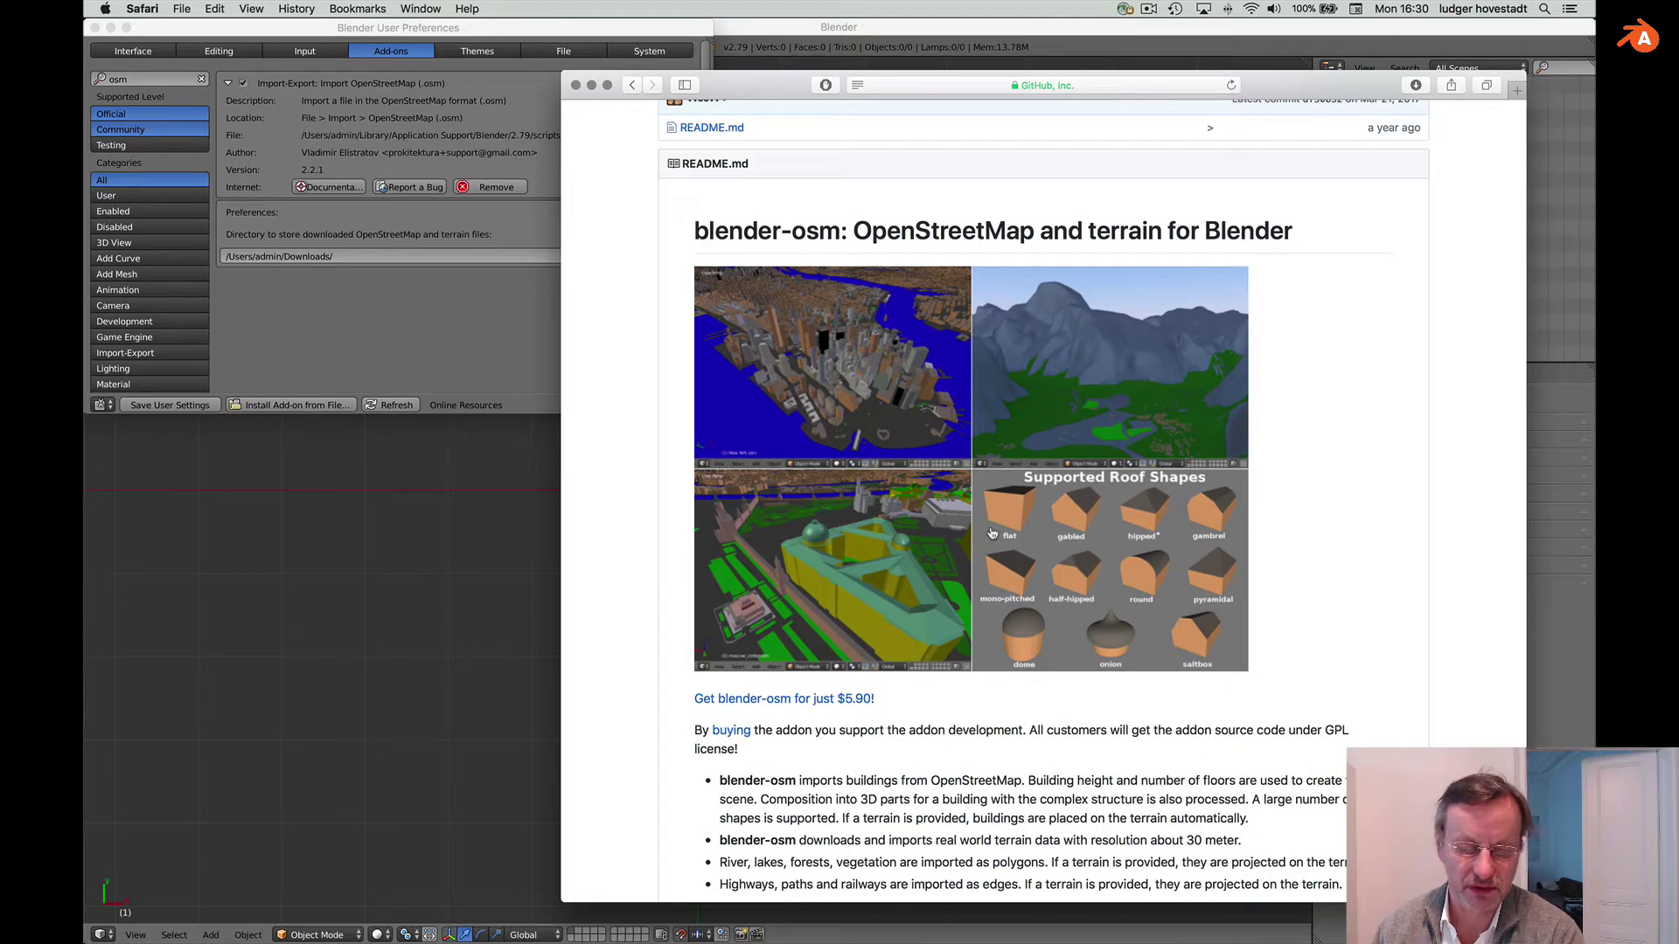
{"action": "scroll", "coordinate": [992, 532], "scroll_direction": "down", "scroll_amount": 3}
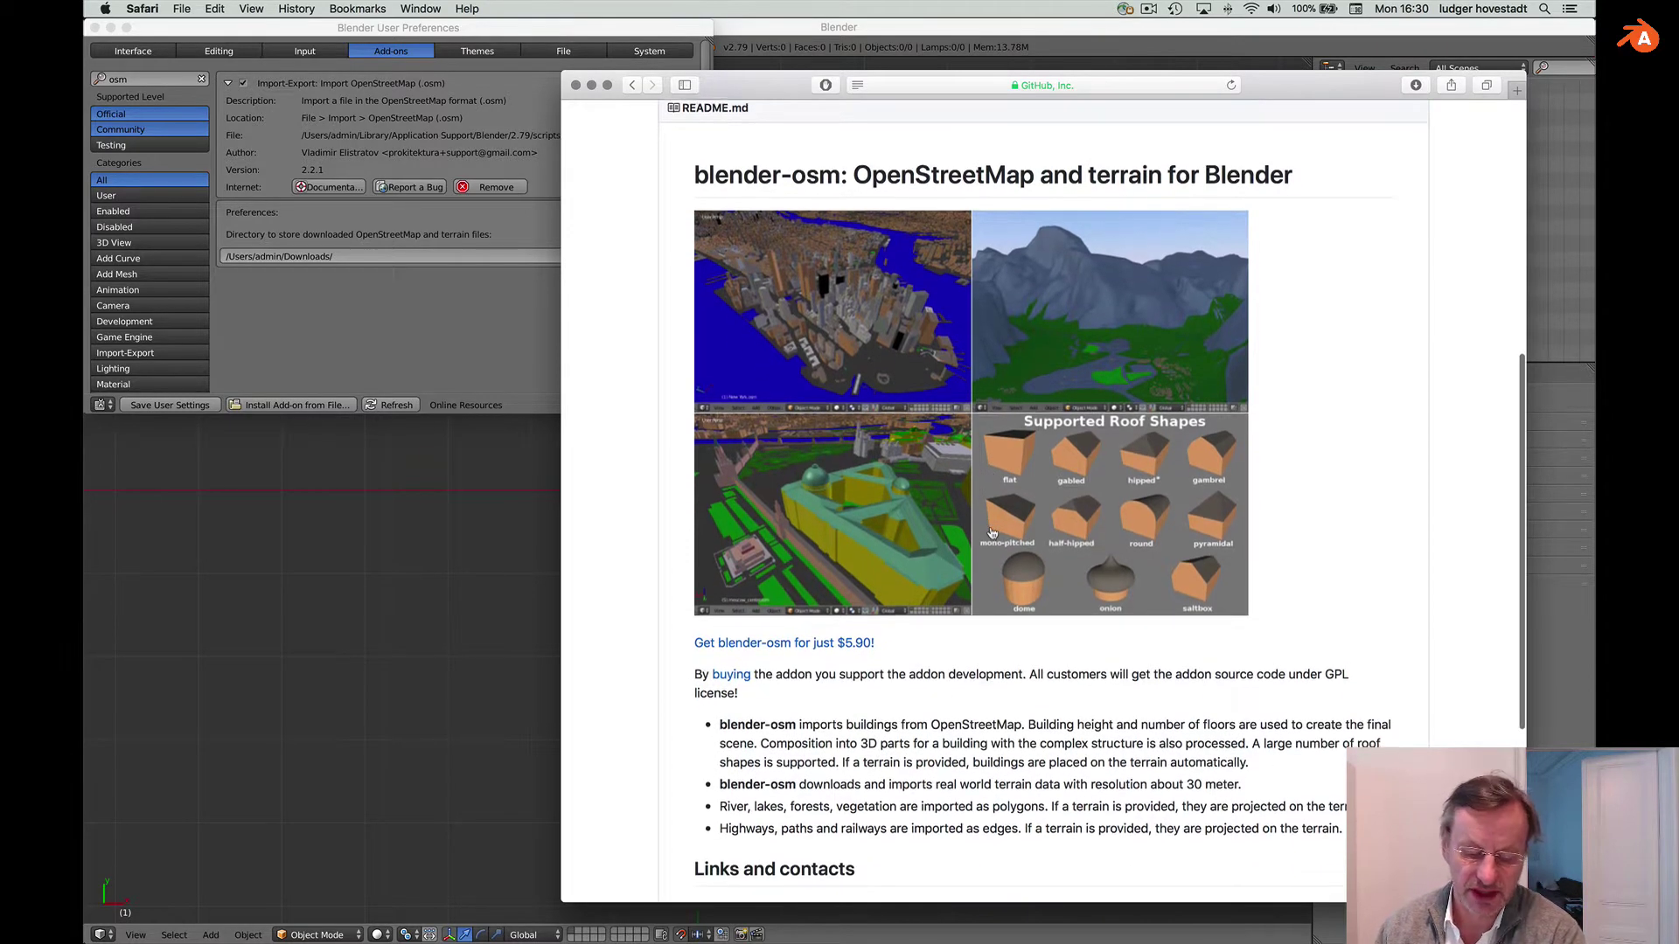
{"action": "scroll", "coordinate": [993, 531], "scroll_direction": "up", "scroll_amount": 4}
{"action": "scroll", "coordinate": [992, 531], "scroll_direction": "down", "scroll_amount": 2}
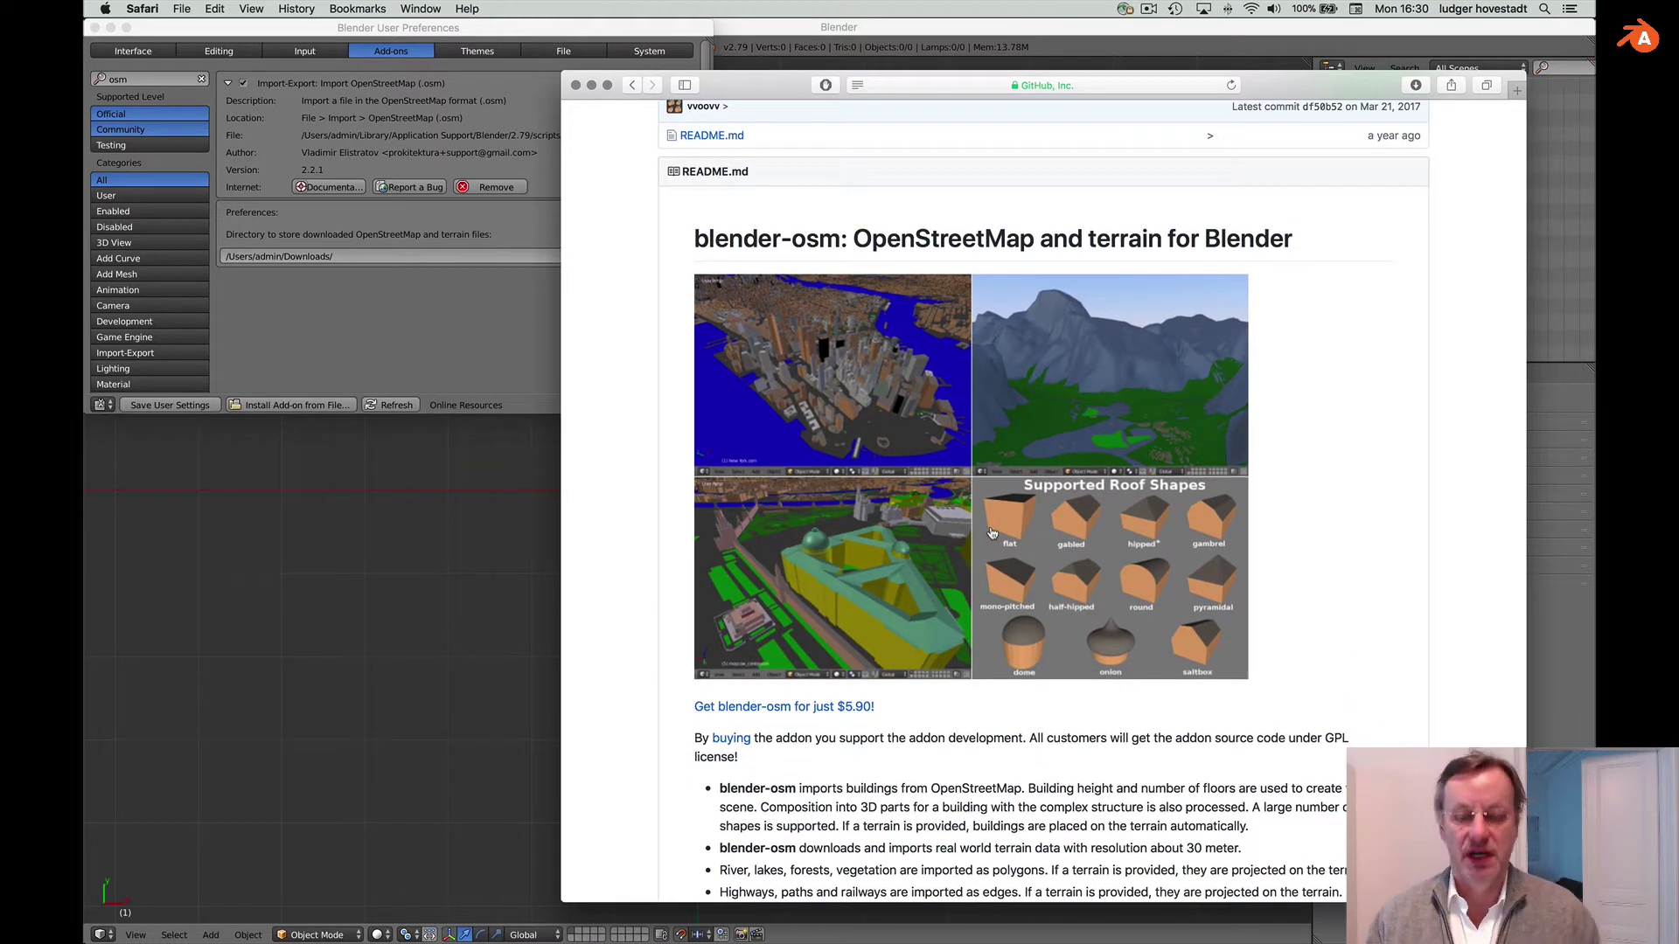
{"action": "scroll", "coordinate": [993, 531], "scroll_direction": "up", "scroll_amount": 10}
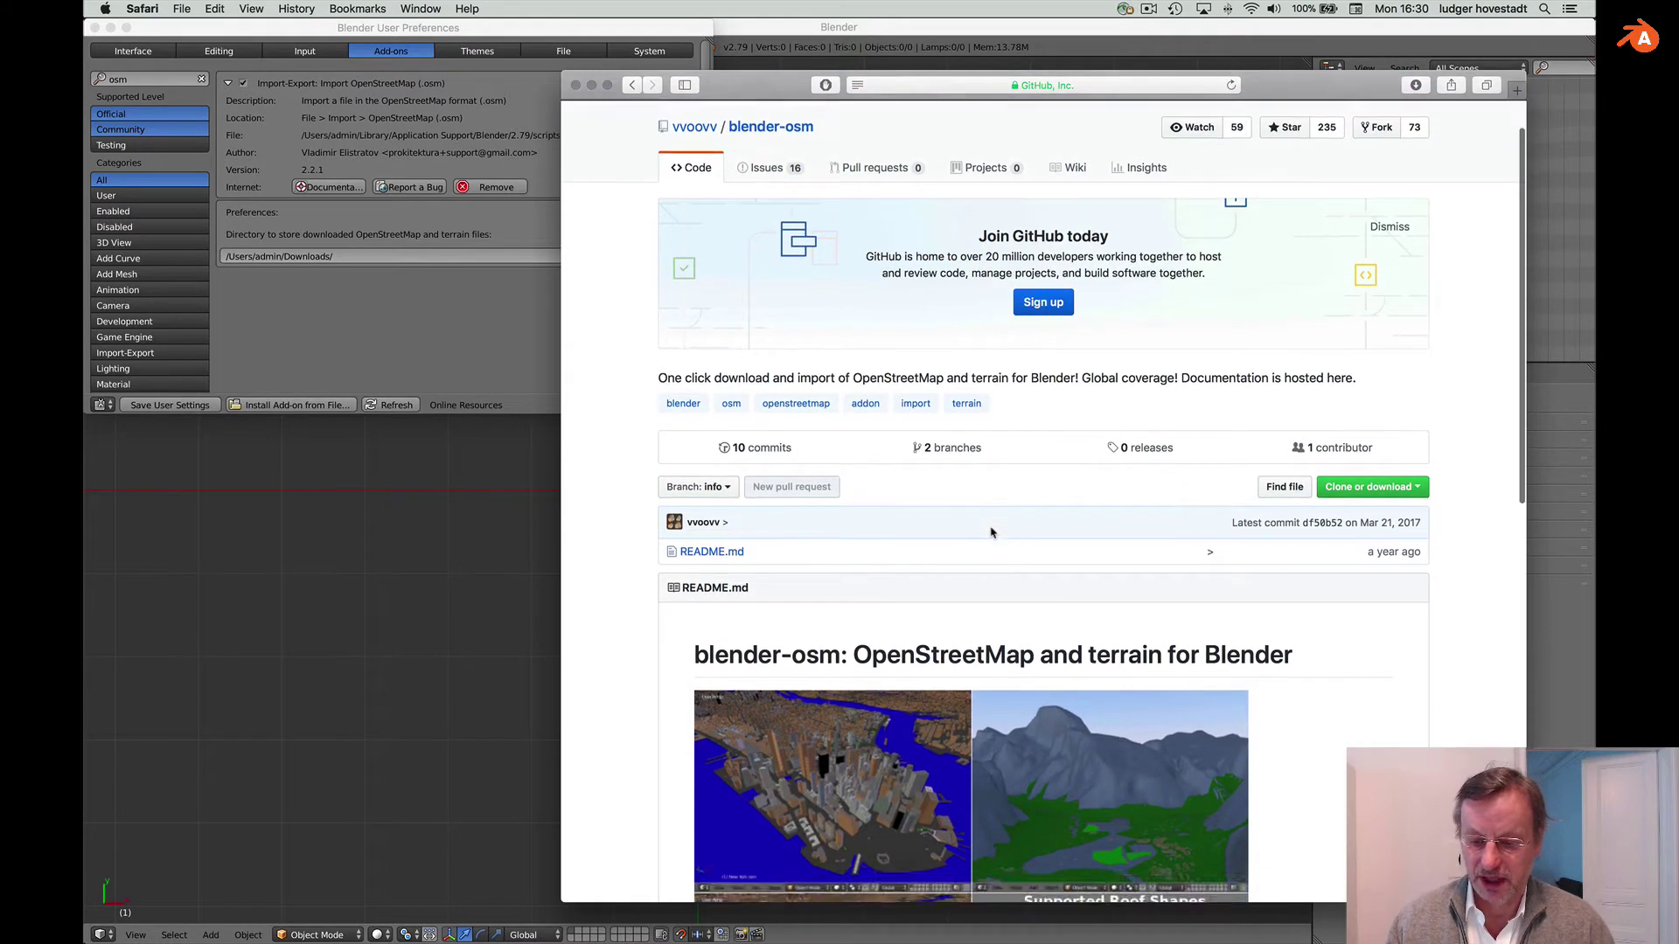
{"action": "scroll", "coordinate": [993, 532], "scroll_direction": "up", "scroll_amount": 2}
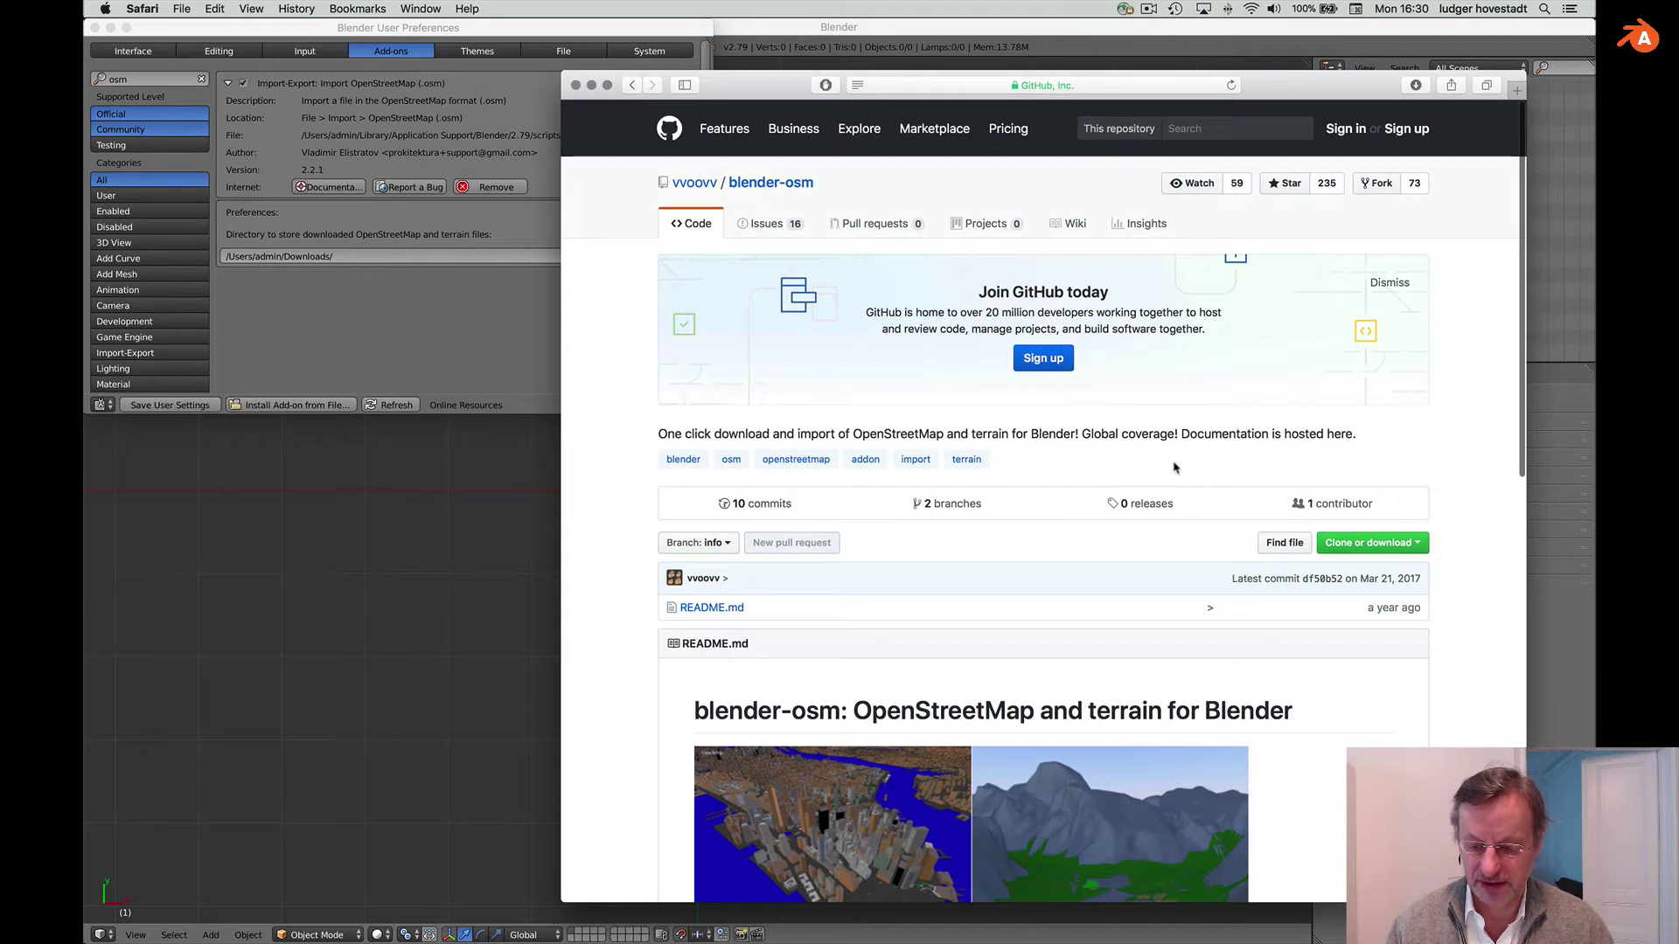
{"action": "scroll", "coordinate": [1233, 550], "scroll_direction": "down", "scroll_amount": 20}
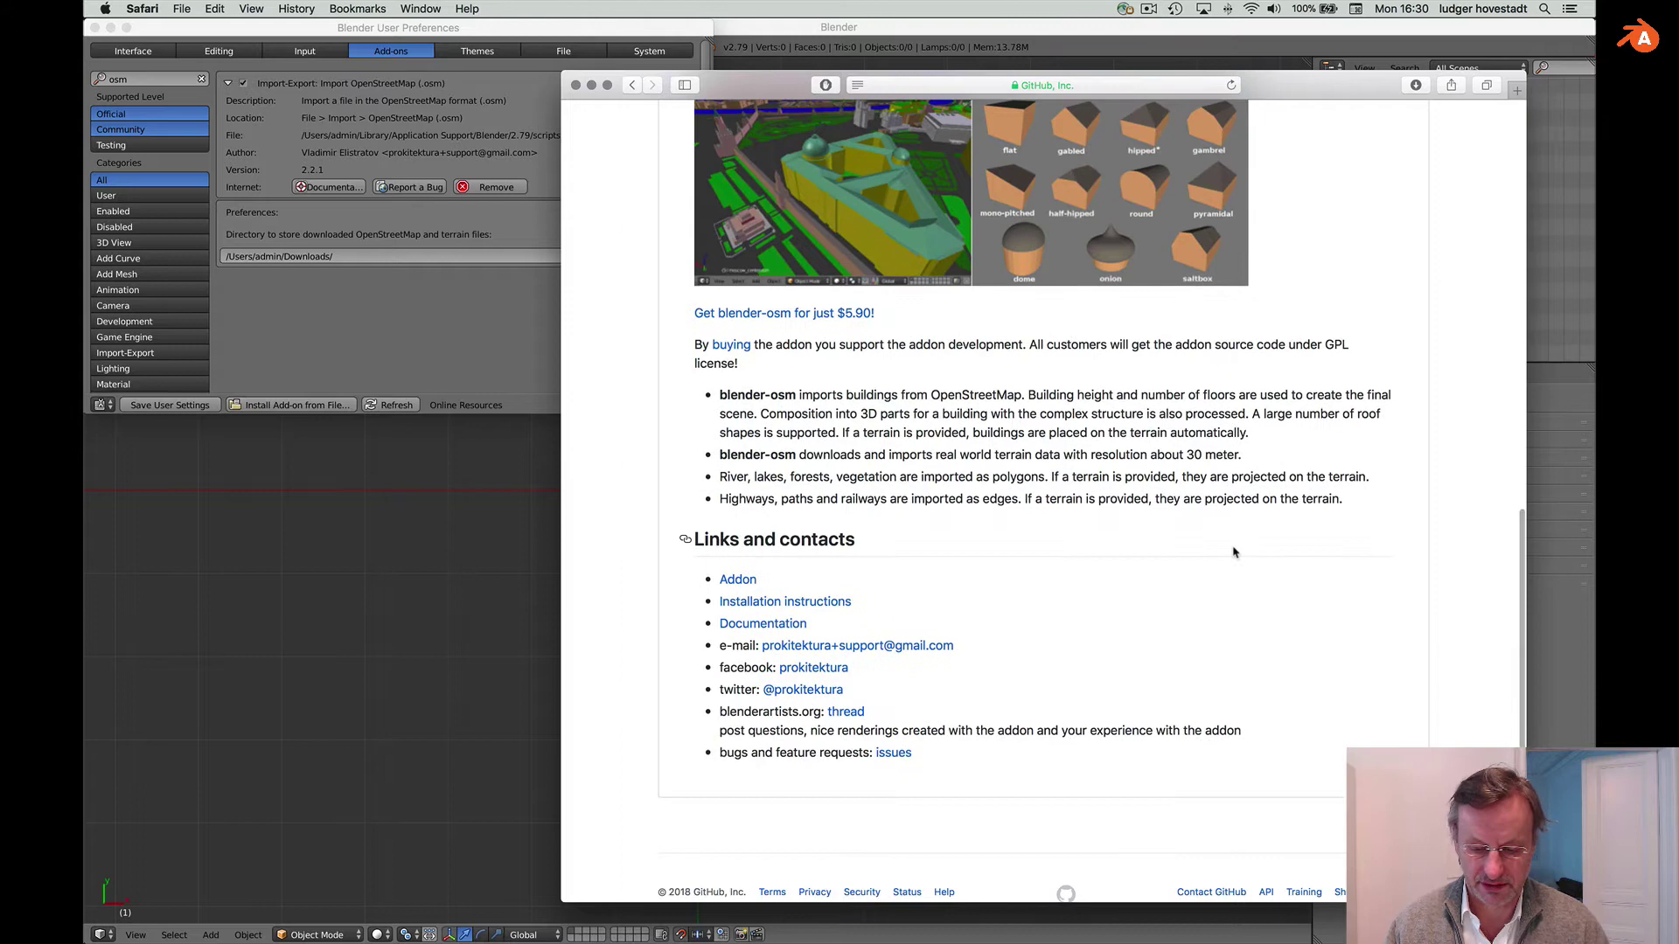
{"action": "scroll", "coordinate": [1233, 551], "scroll_direction": "up", "scroll_amount": 3}
{"action": "scroll", "coordinate": [1233, 551], "scroll_direction": "up", "scroll_amount": 10}
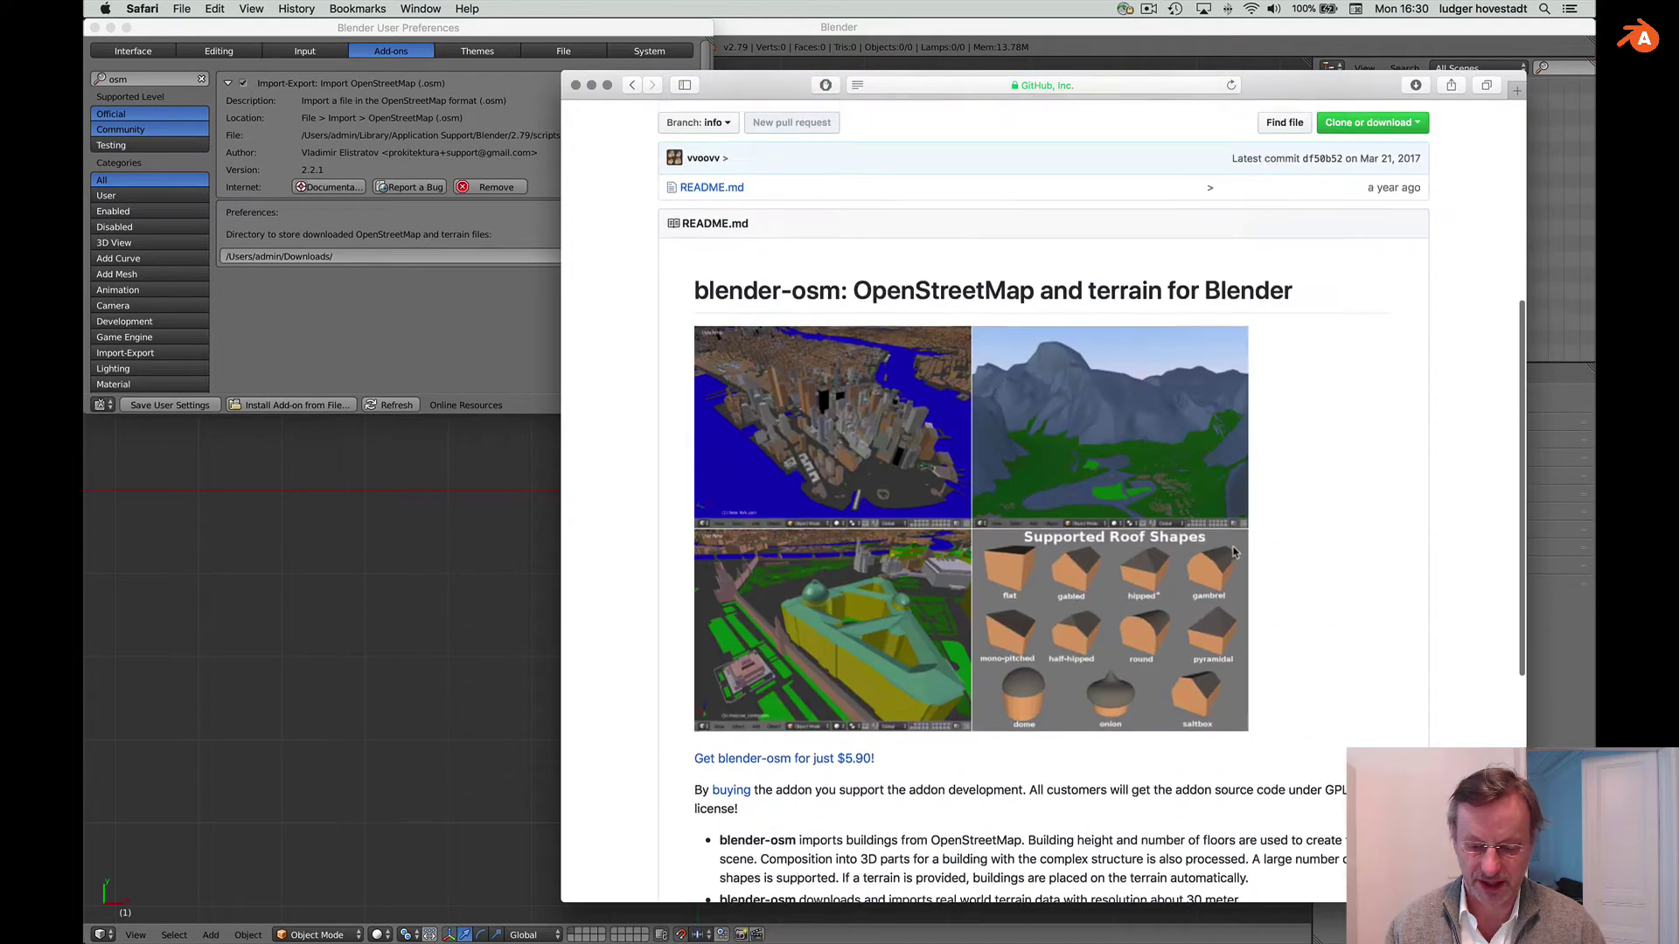
{"action": "scroll", "coordinate": [1233, 551], "scroll_direction": "up", "scroll_amount": 5}
{"action": "scroll", "coordinate": [1233, 550], "scroll_direction": "up", "scroll_amount": 4}
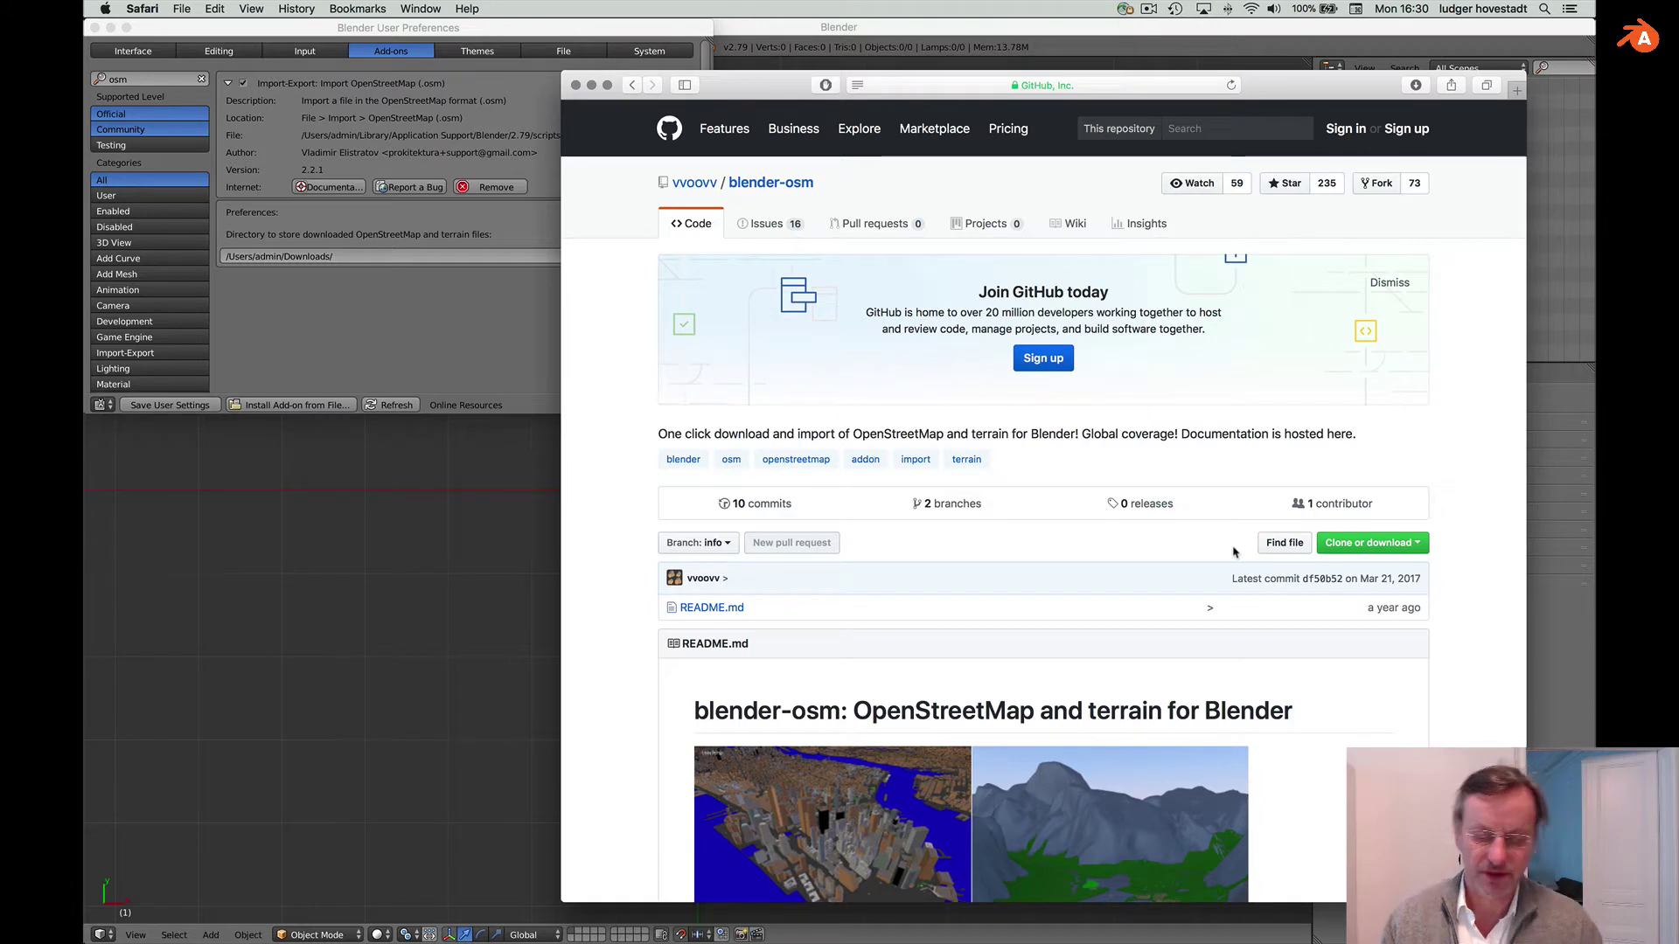
{"action": "scroll", "coordinate": [1234, 552], "scroll_direction": "down", "scroll_amount": 5}
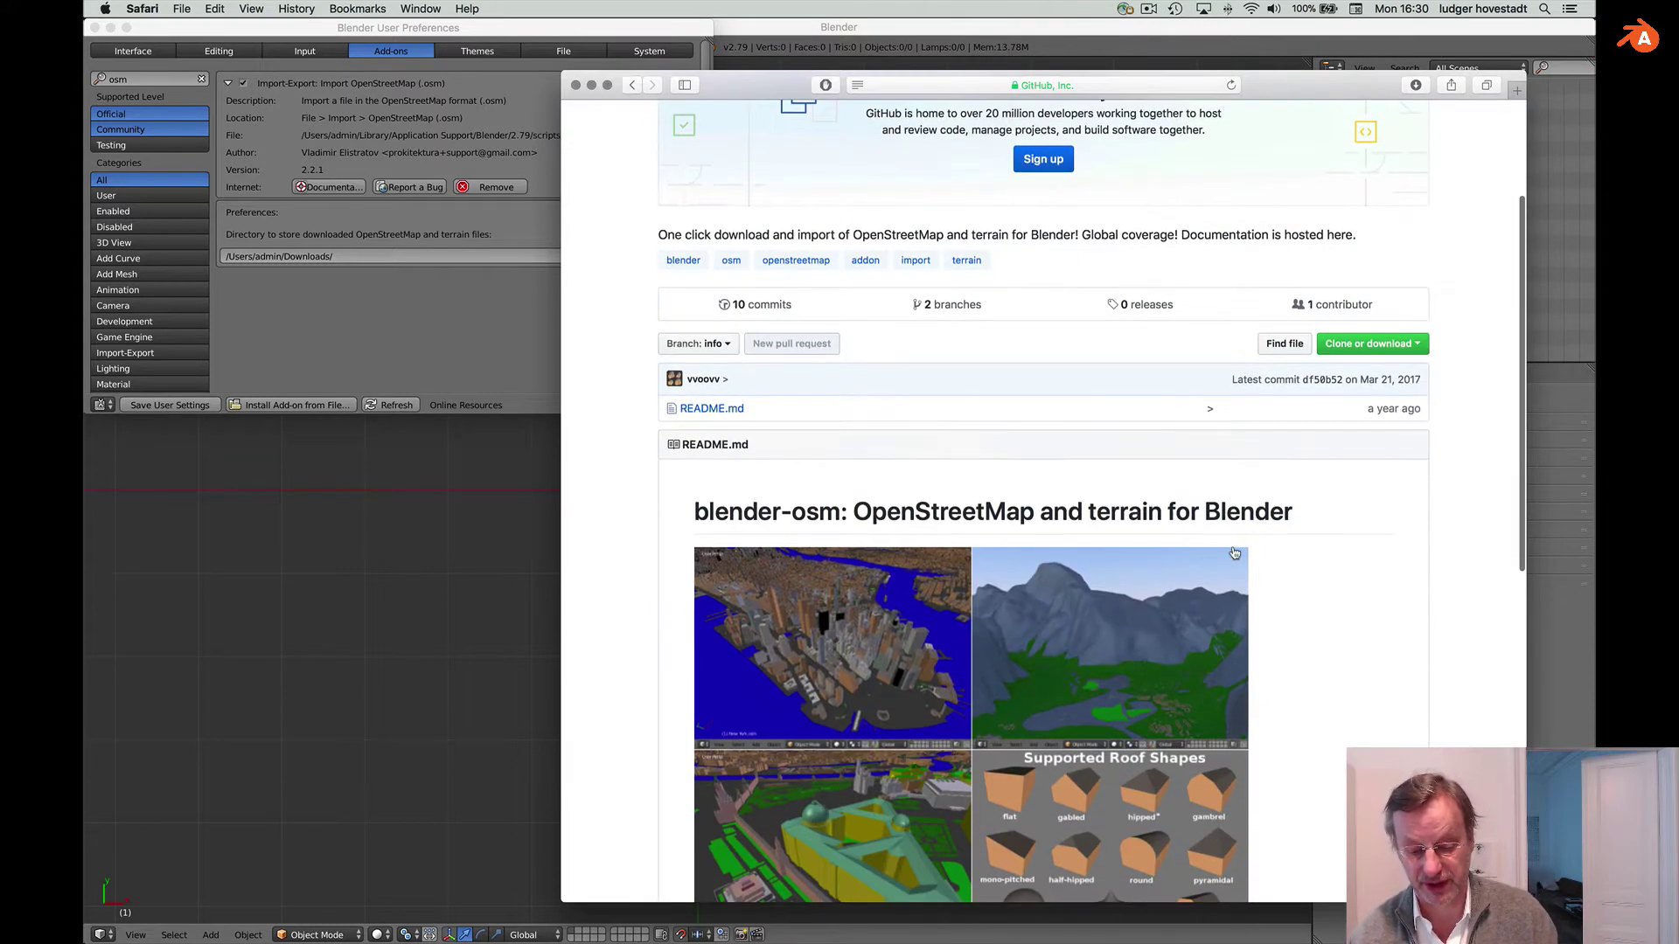
{"action": "scroll", "coordinate": [1234, 552], "scroll_direction": "up", "scroll_amount": 5}
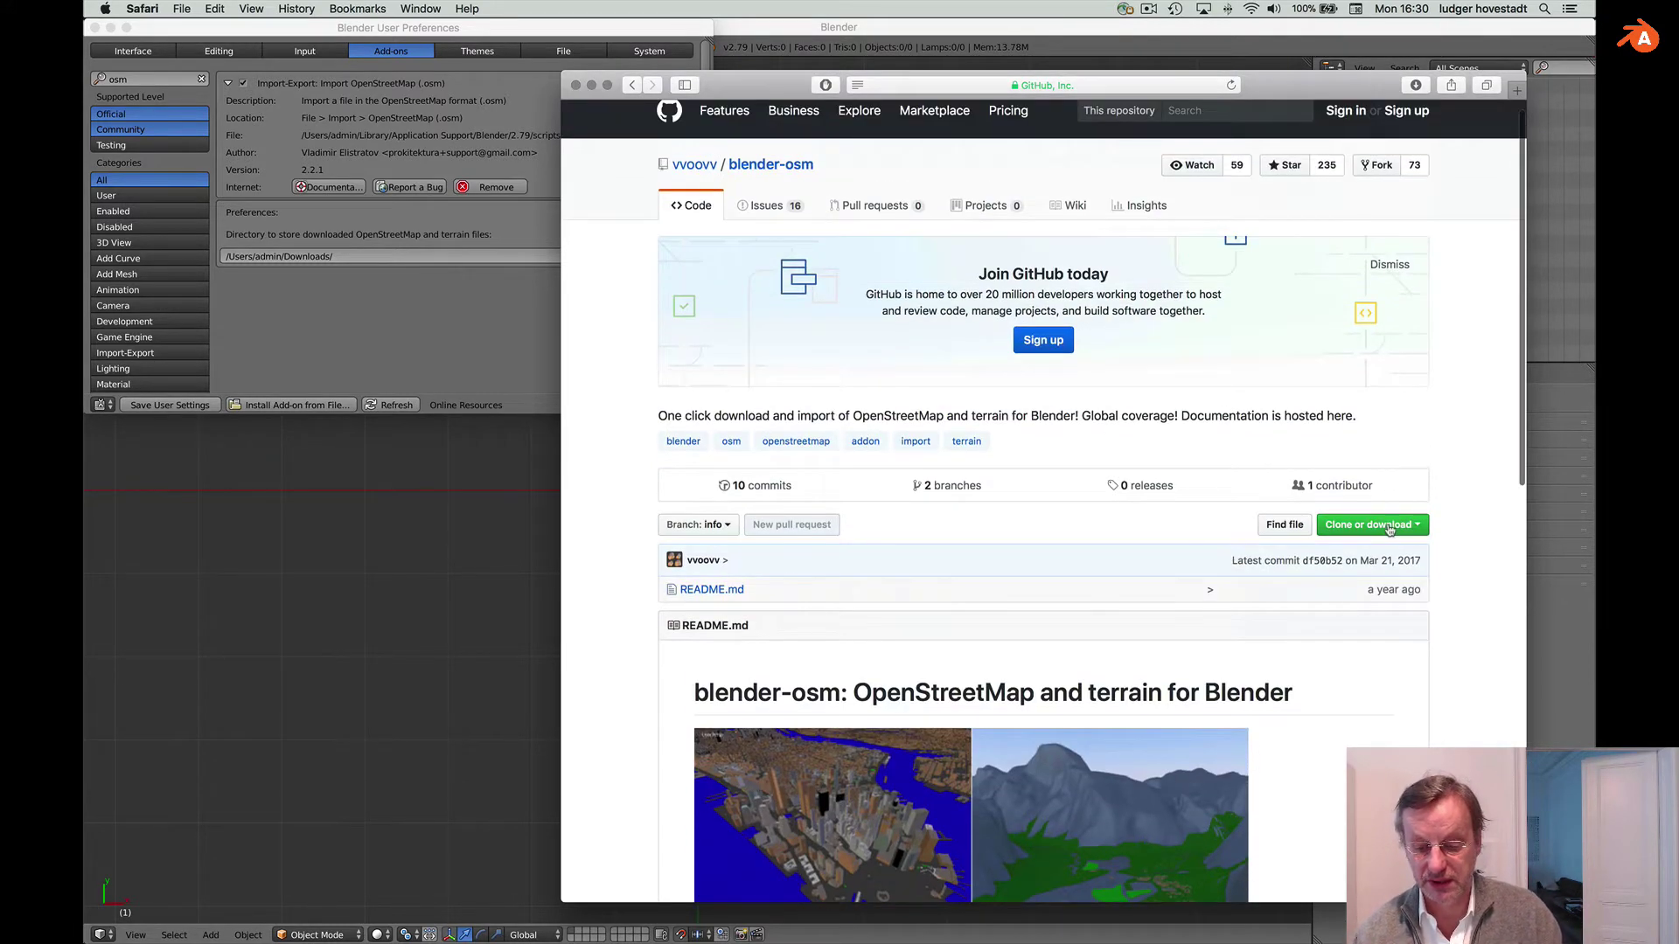
{"action": "scroll", "coordinate": [1159, 440], "scroll_direction": "down", "scroll_amount": 8}
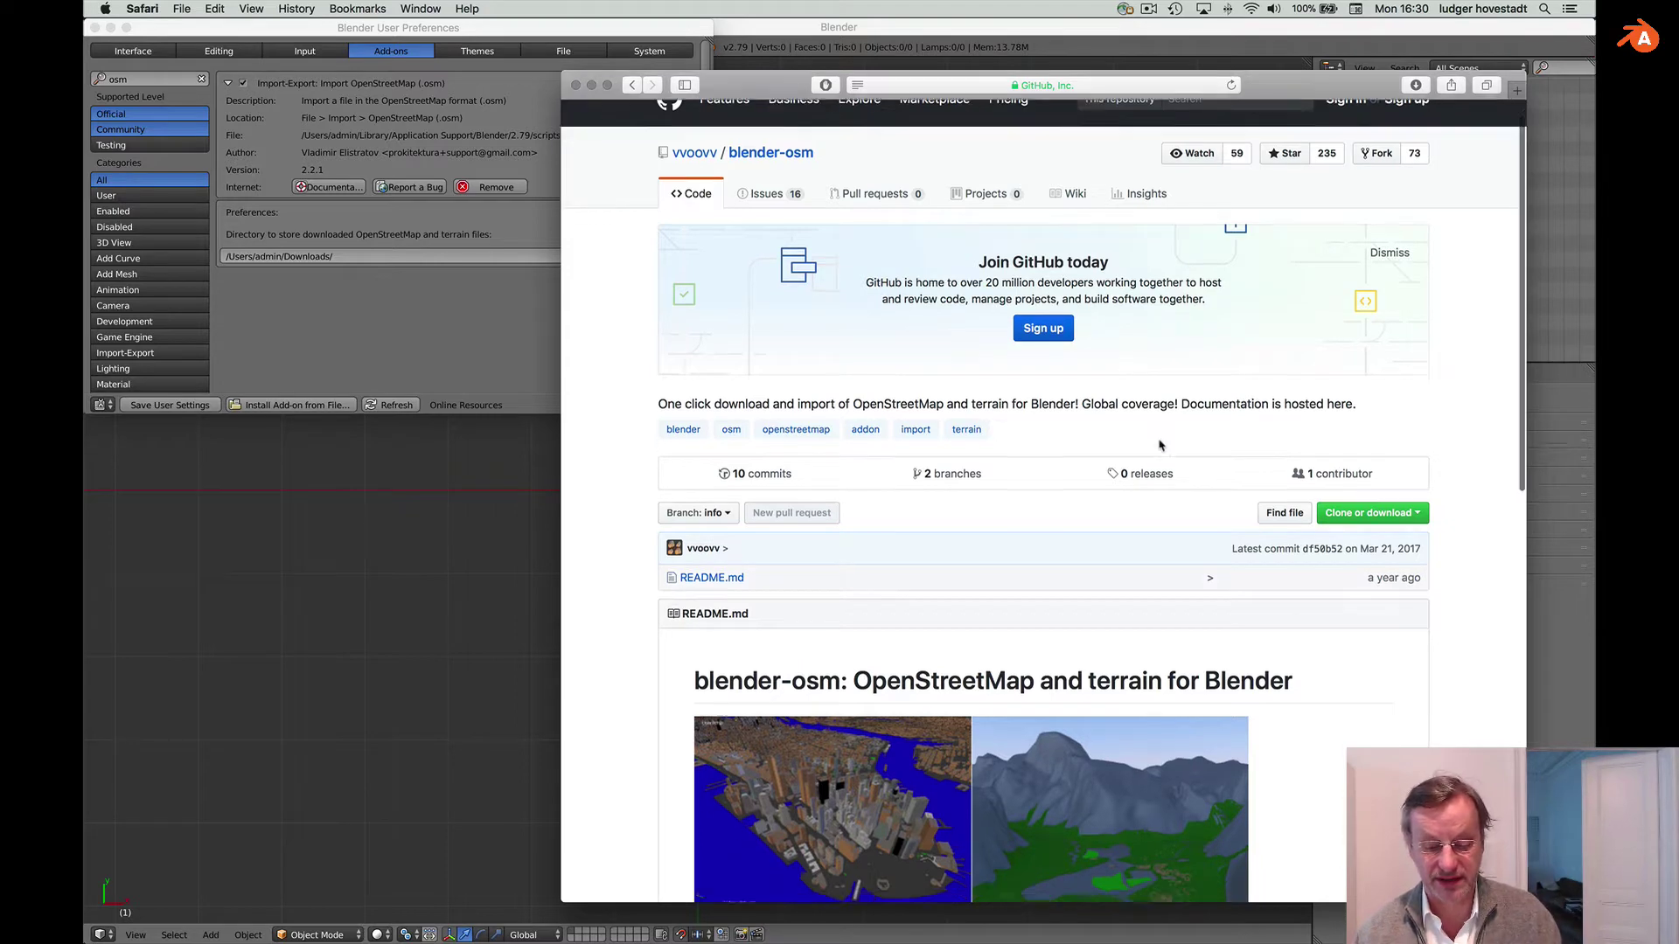
{"action": "scroll", "coordinate": [1159, 440], "scroll_direction": "up", "scroll_amount": 8}
{"action": "scroll", "coordinate": [1158, 440], "scroll_direction": "down", "scroll_amount": 20}
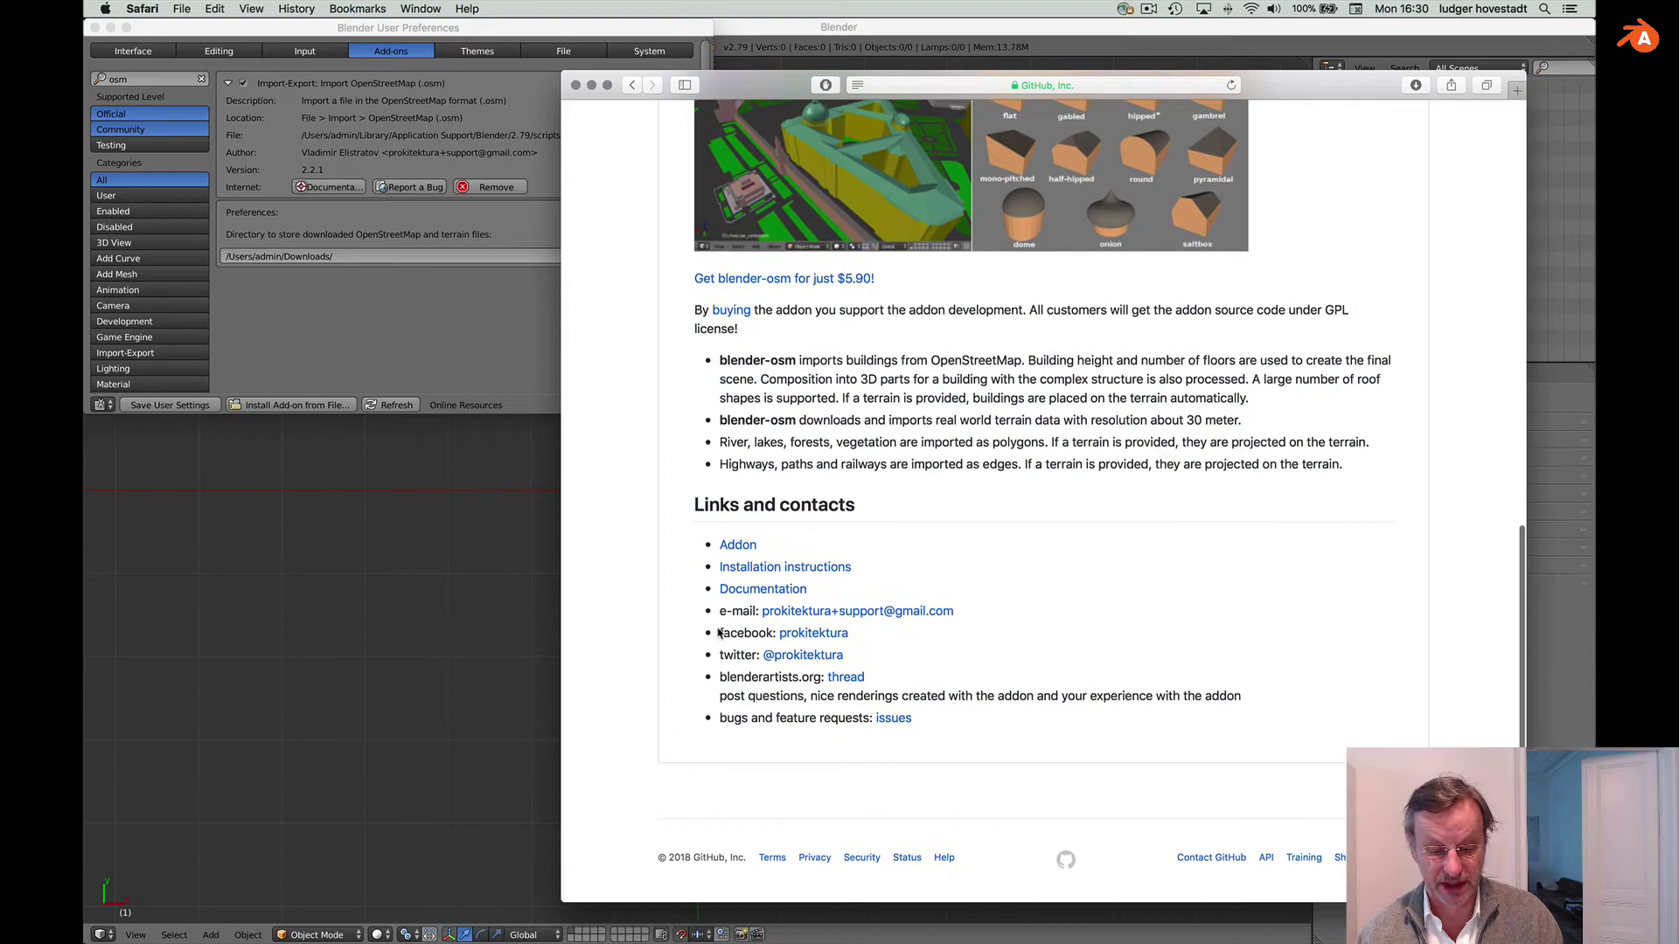
- Open the blender-osm documentation and skim the sections on installation, server import, local file import and import settings
{"action": "left_click", "coordinate": [750, 597]}
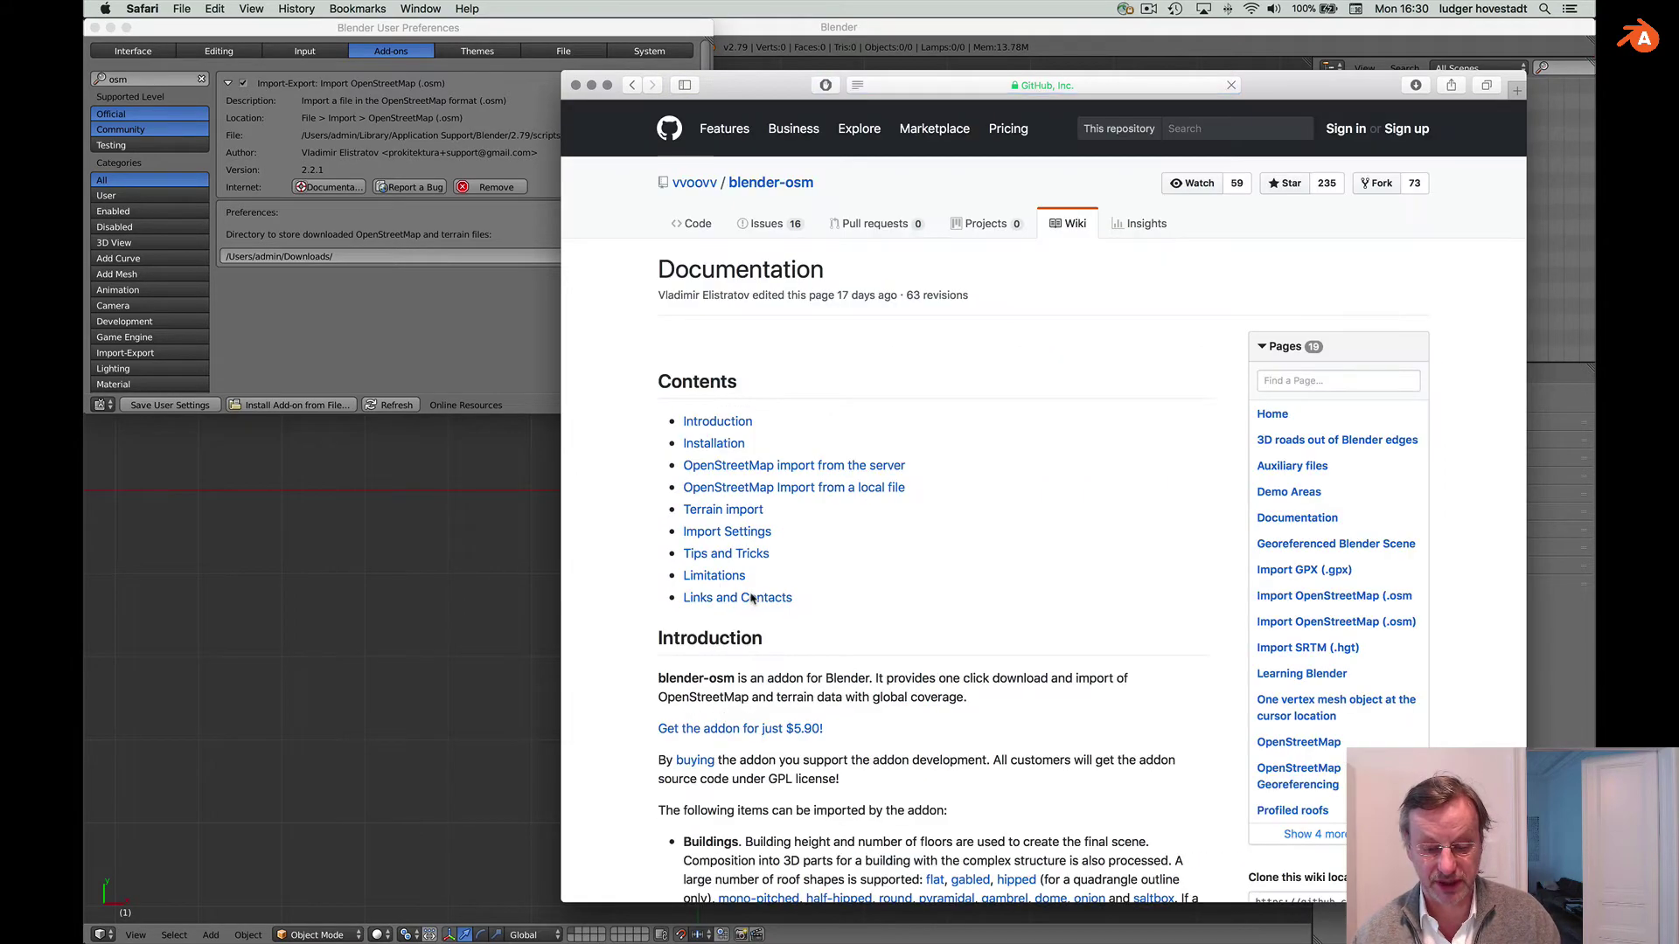
{"action": "scroll", "coordinate": [750, 597], "scroll_direction": "down", "scroll_amount": 20}
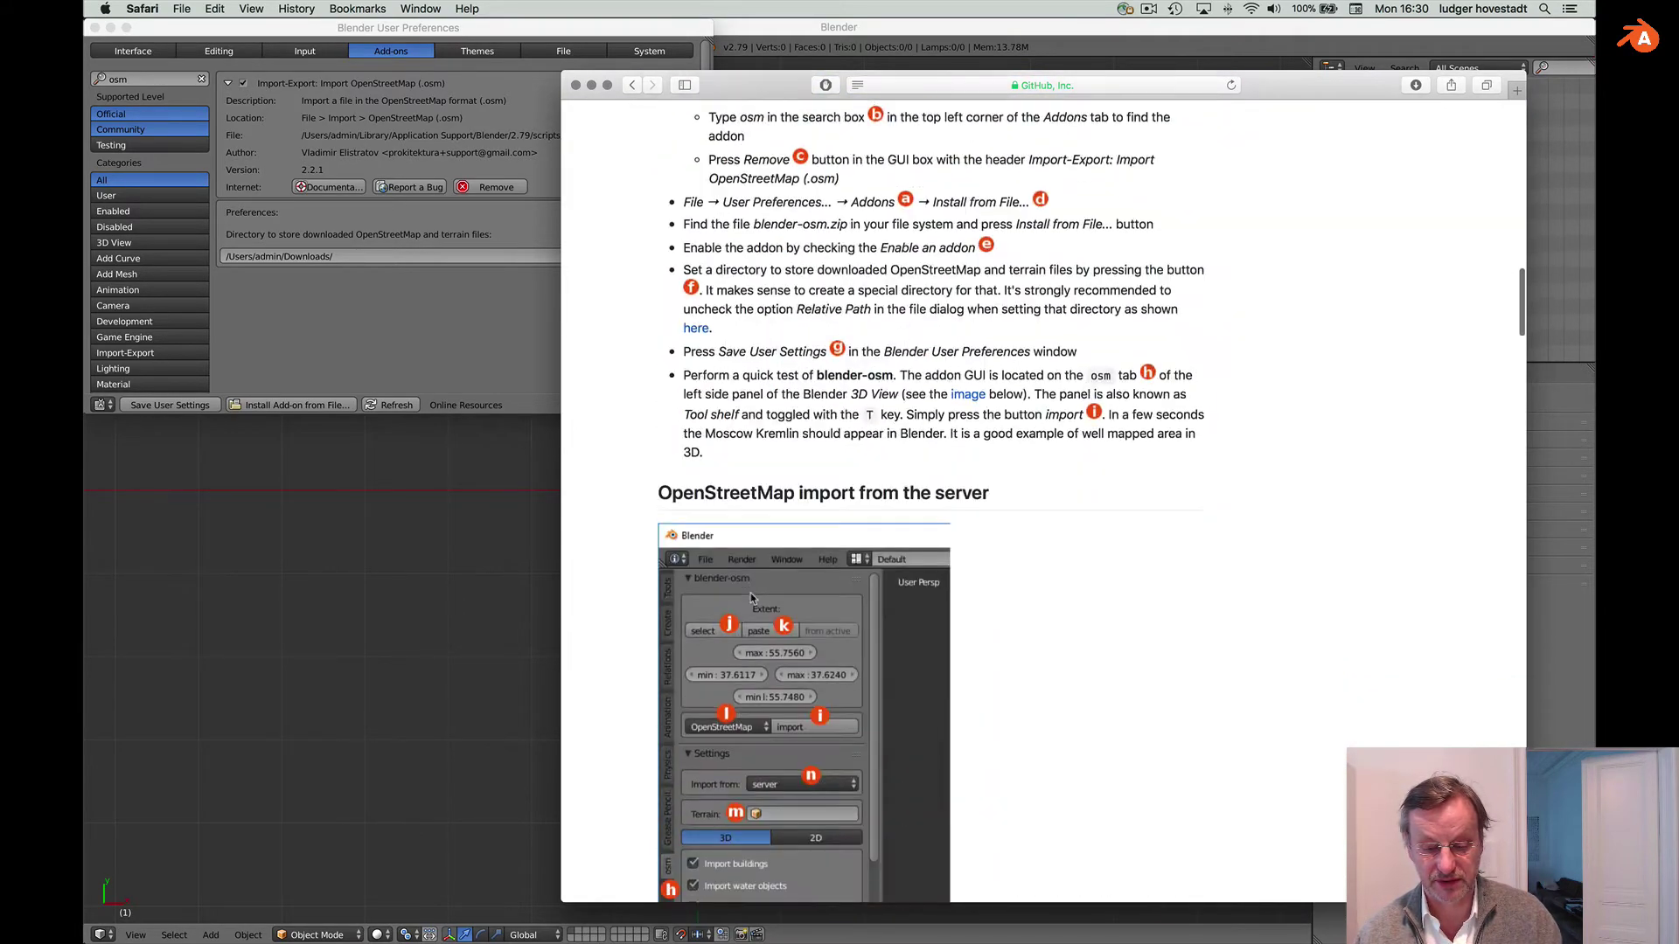
{"action": "scroll", "coordinate": [750, 598], "scroll_direction": "down", "scroll_amount": 10}
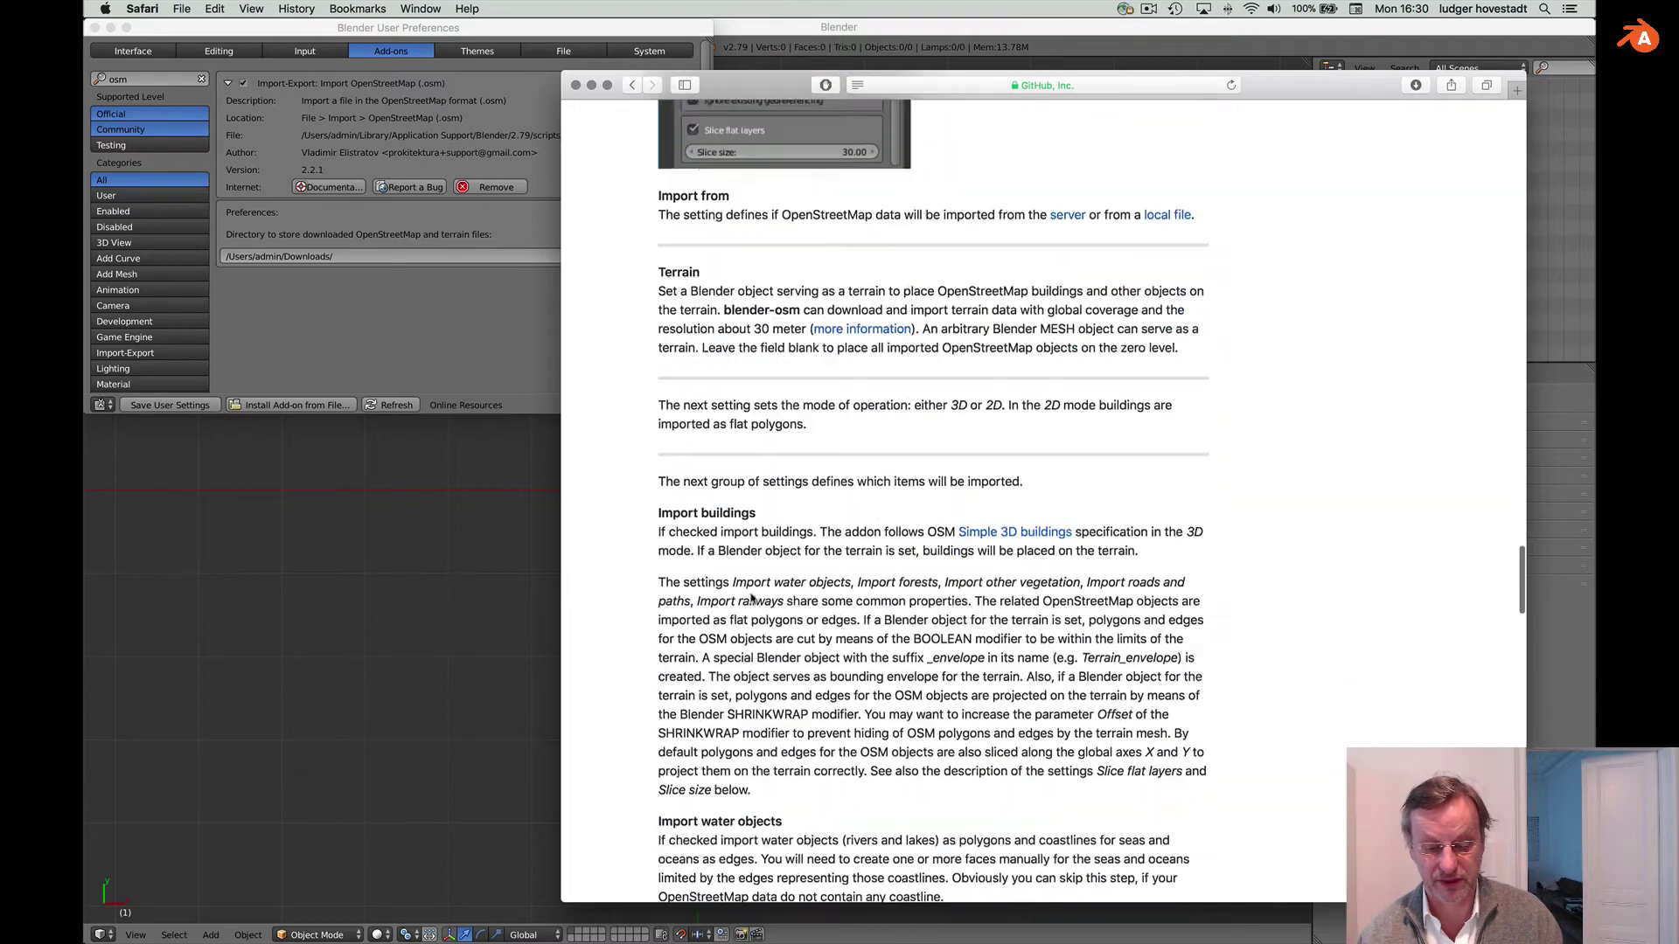
{"action": "scroll", "coordinate": [750, 597], "scroll_direction": "up", "scroll_amount": 20}
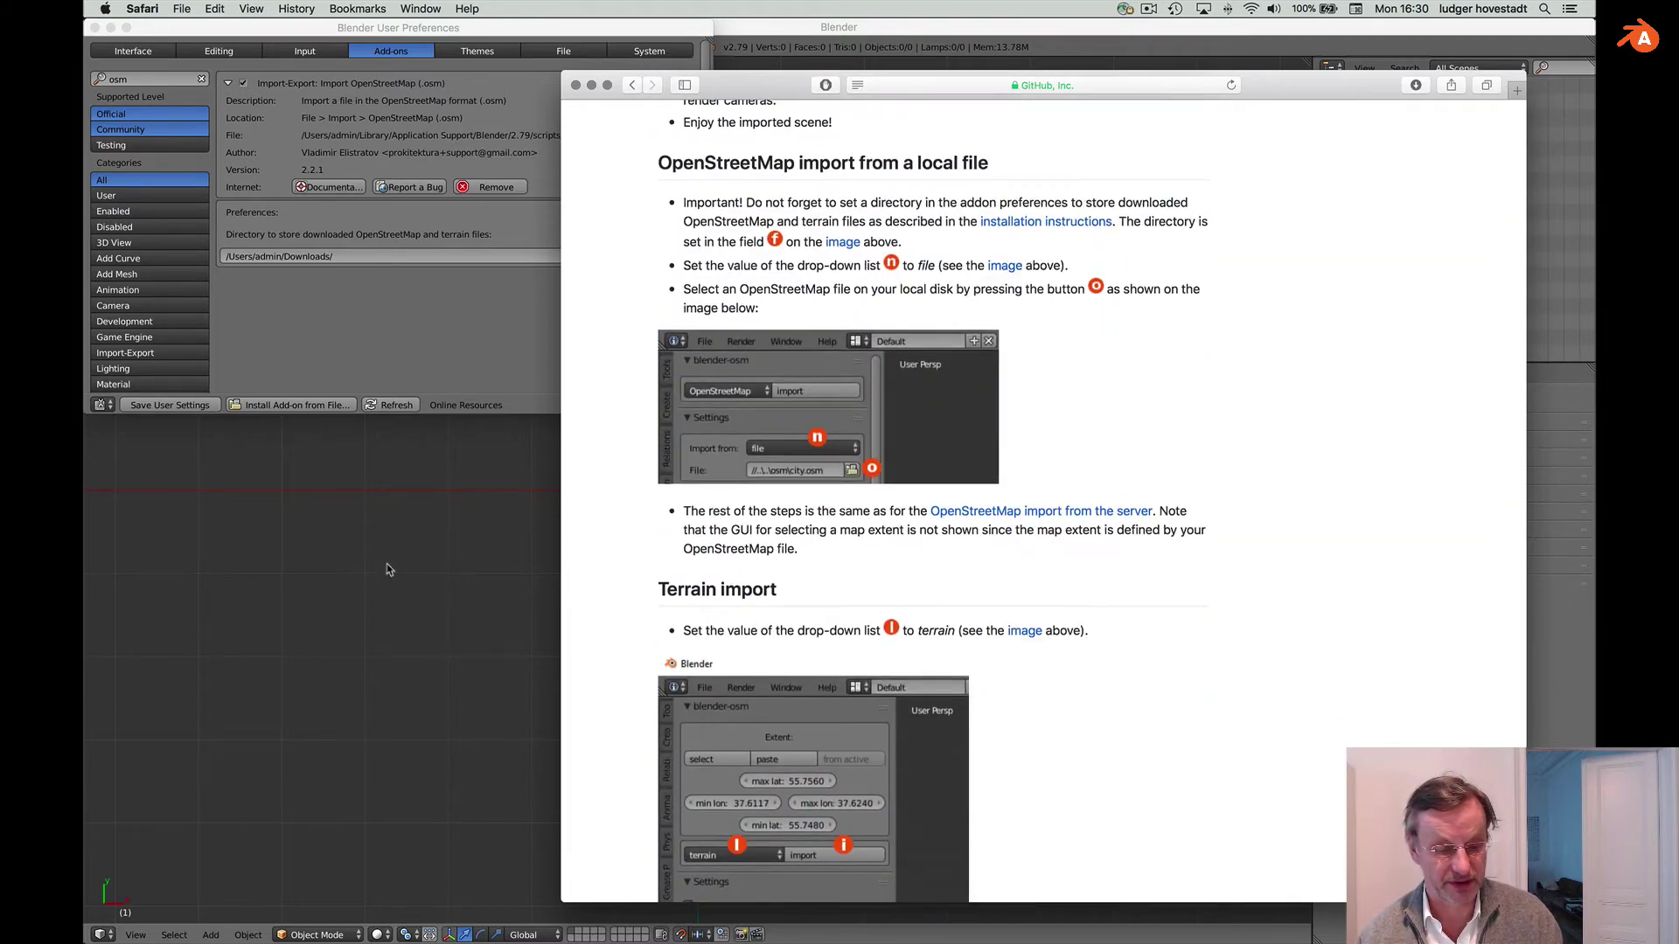
- Return to Blender and show the blender-osm extent and import settings beside the 3D view
{"action": "left_click", "coordinate": [387, 565]}
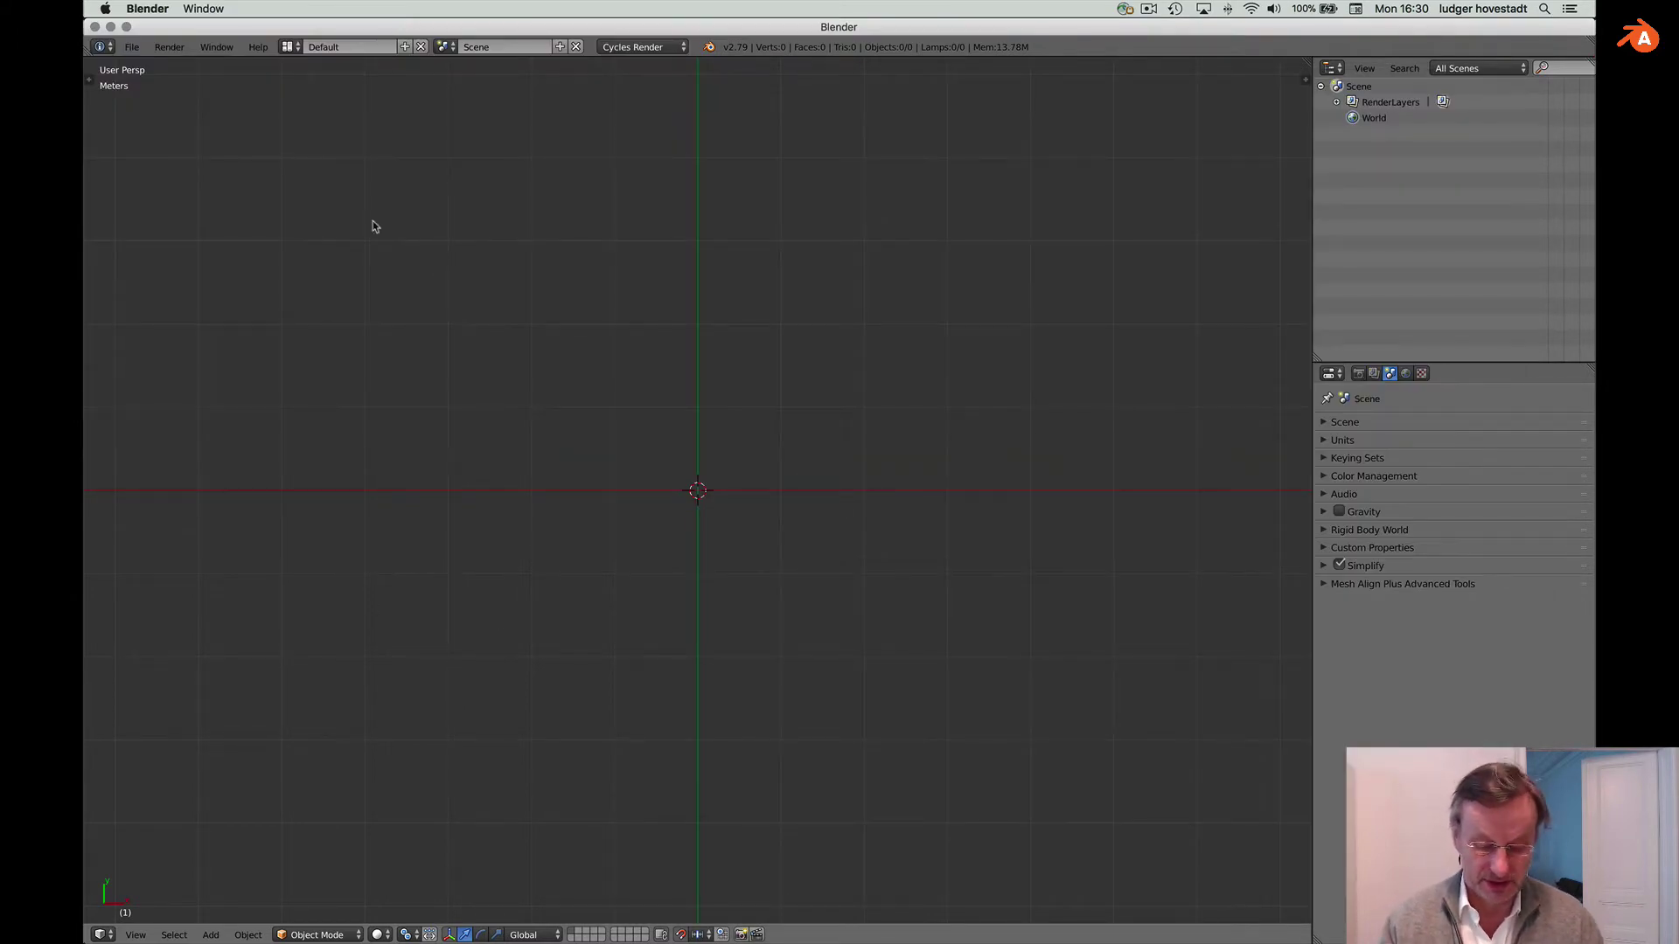
{"action": "key", "text": "t"}
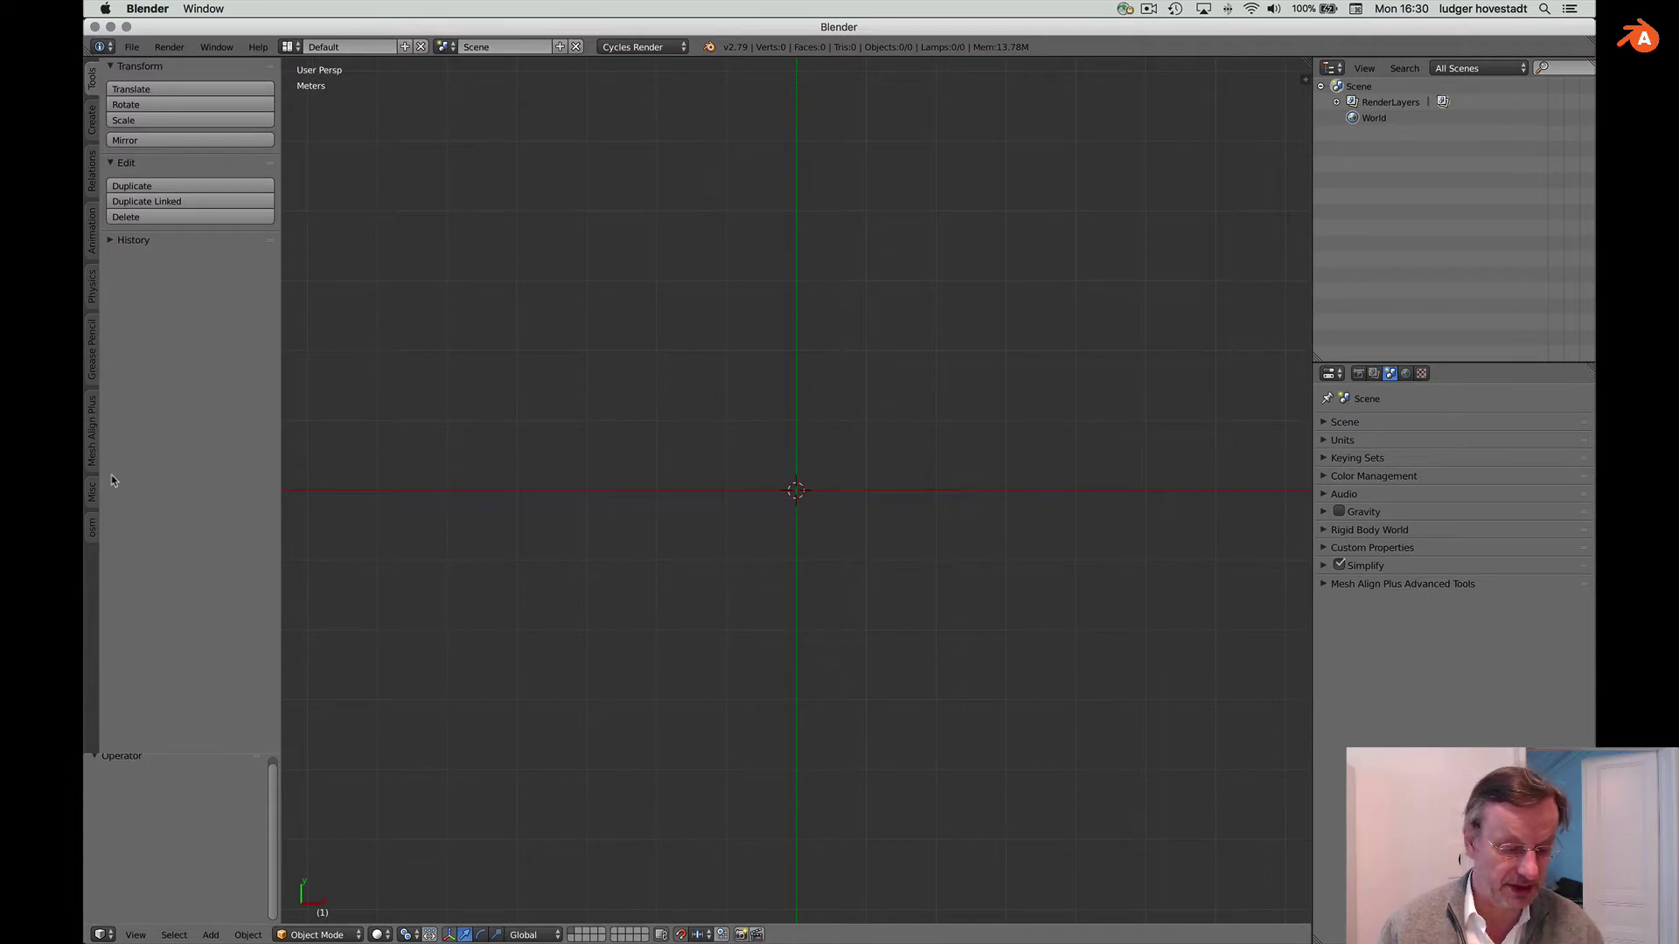
{"action": "left_click", "coordinate": [91, 529]}
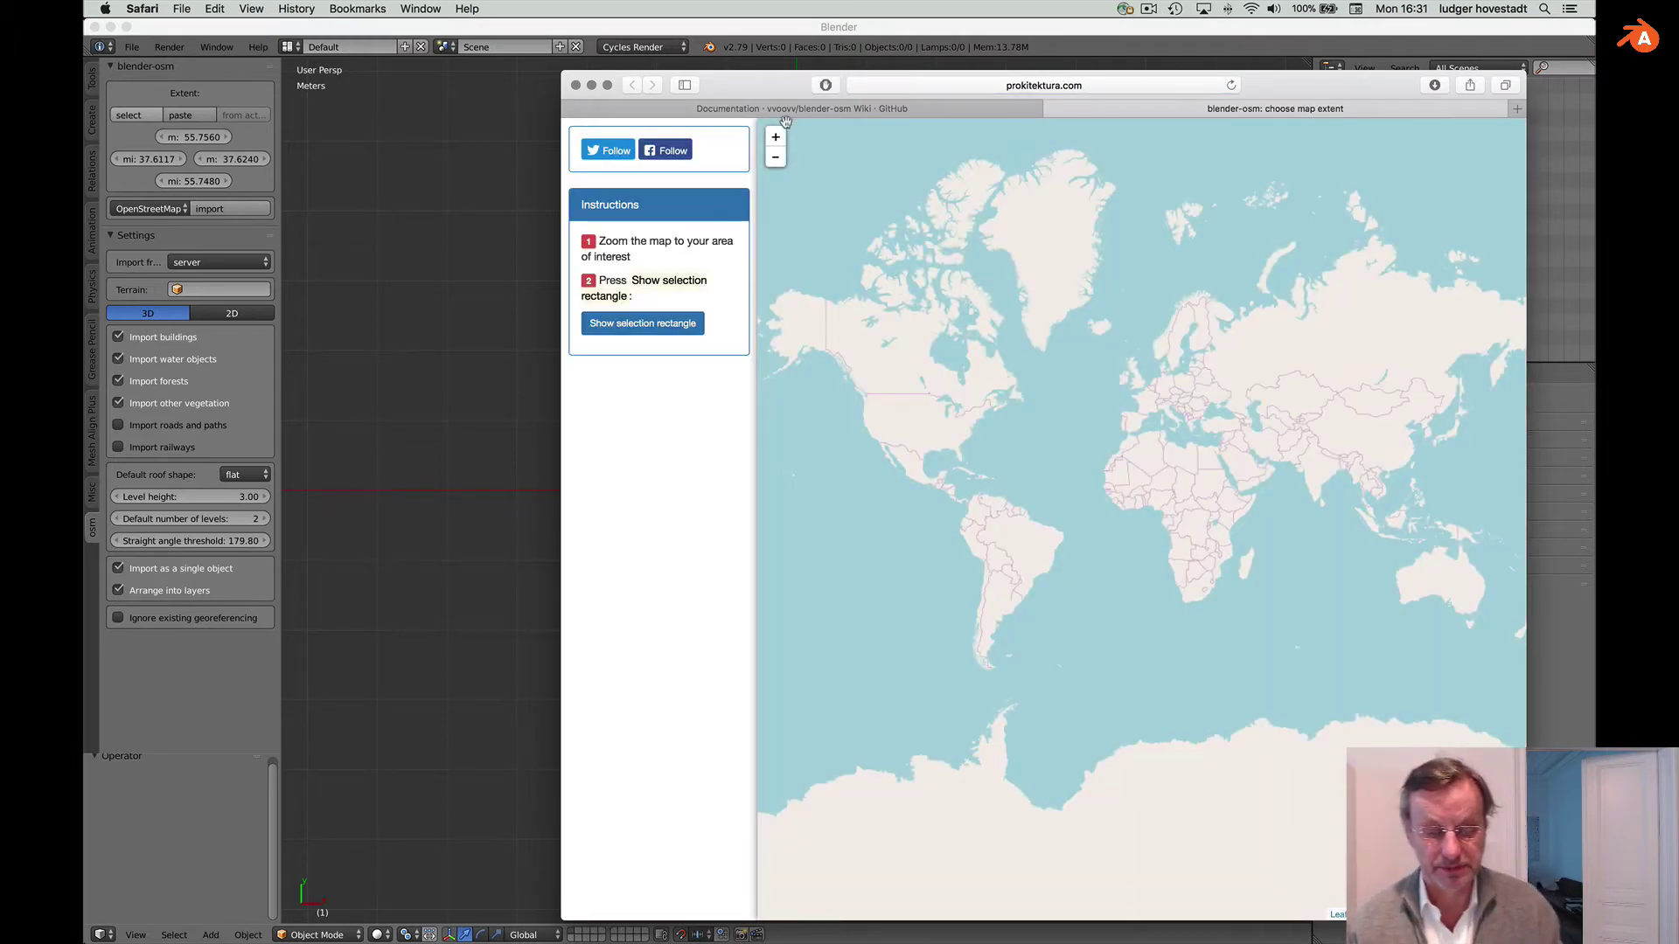
- Navigate the extent map from the world overview to the city of Zürich and the northern end of its lake
{"action": "left_click", "coordinate": [775, 138]}
{"action": "left_click", "coordinate": [776, 138]}
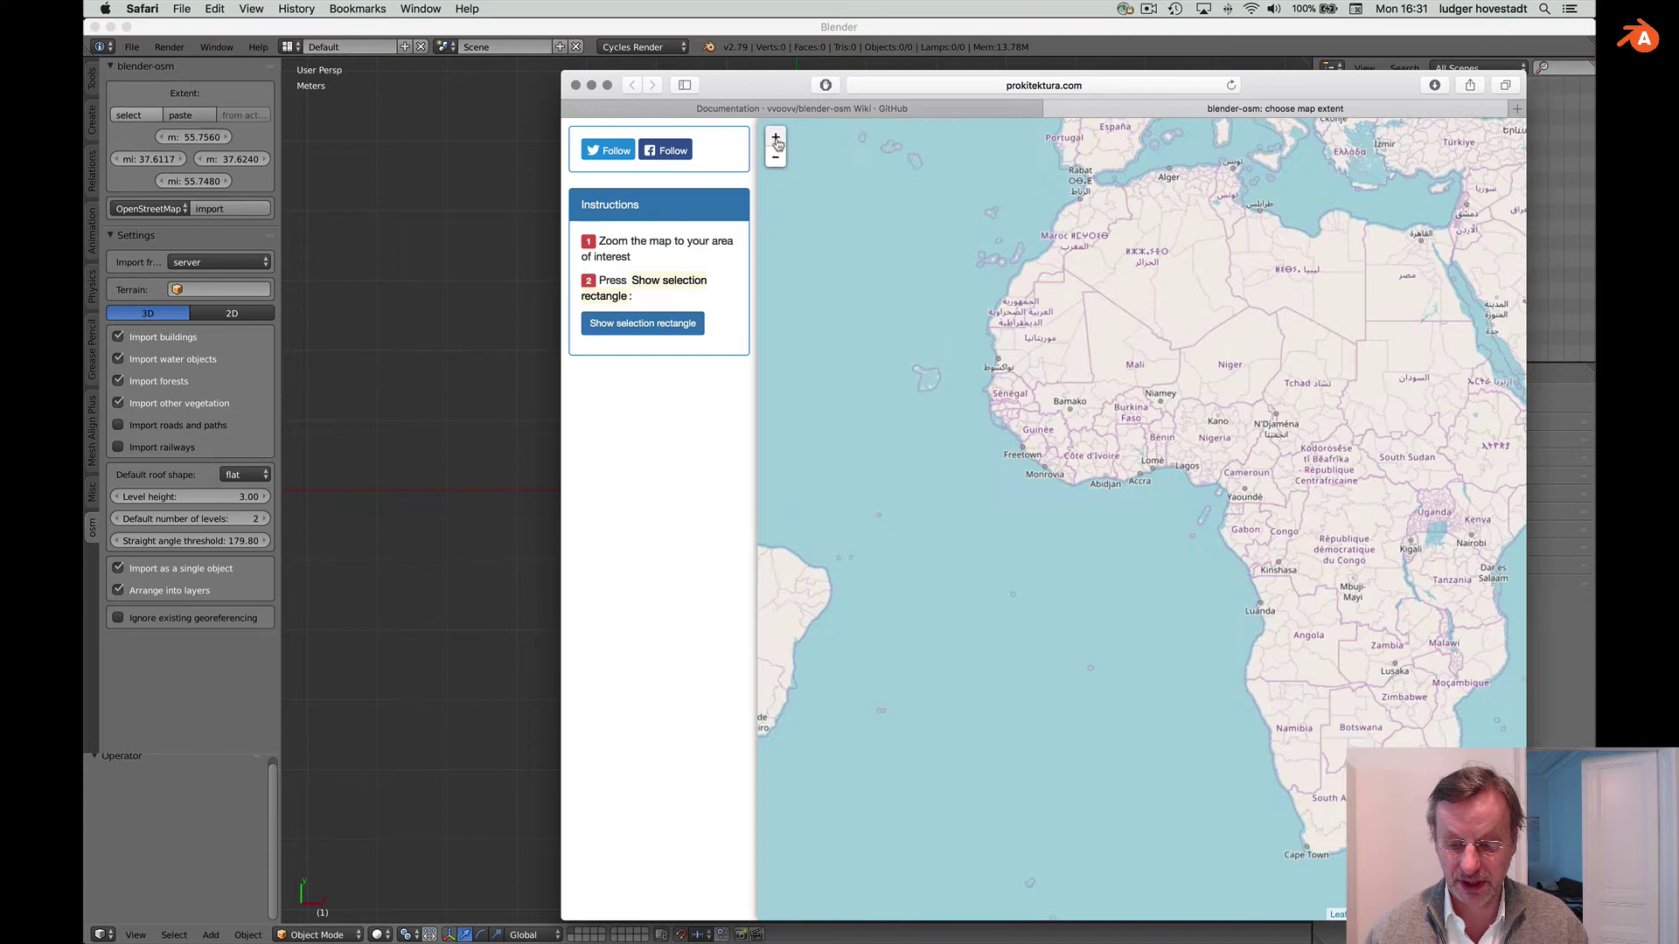
{"action": "left_click", "coordinate": [775, 138]}
{"action": "left_click_drag", "start_coordinate": [1269, 252], "coordinate": [1067, 933]}
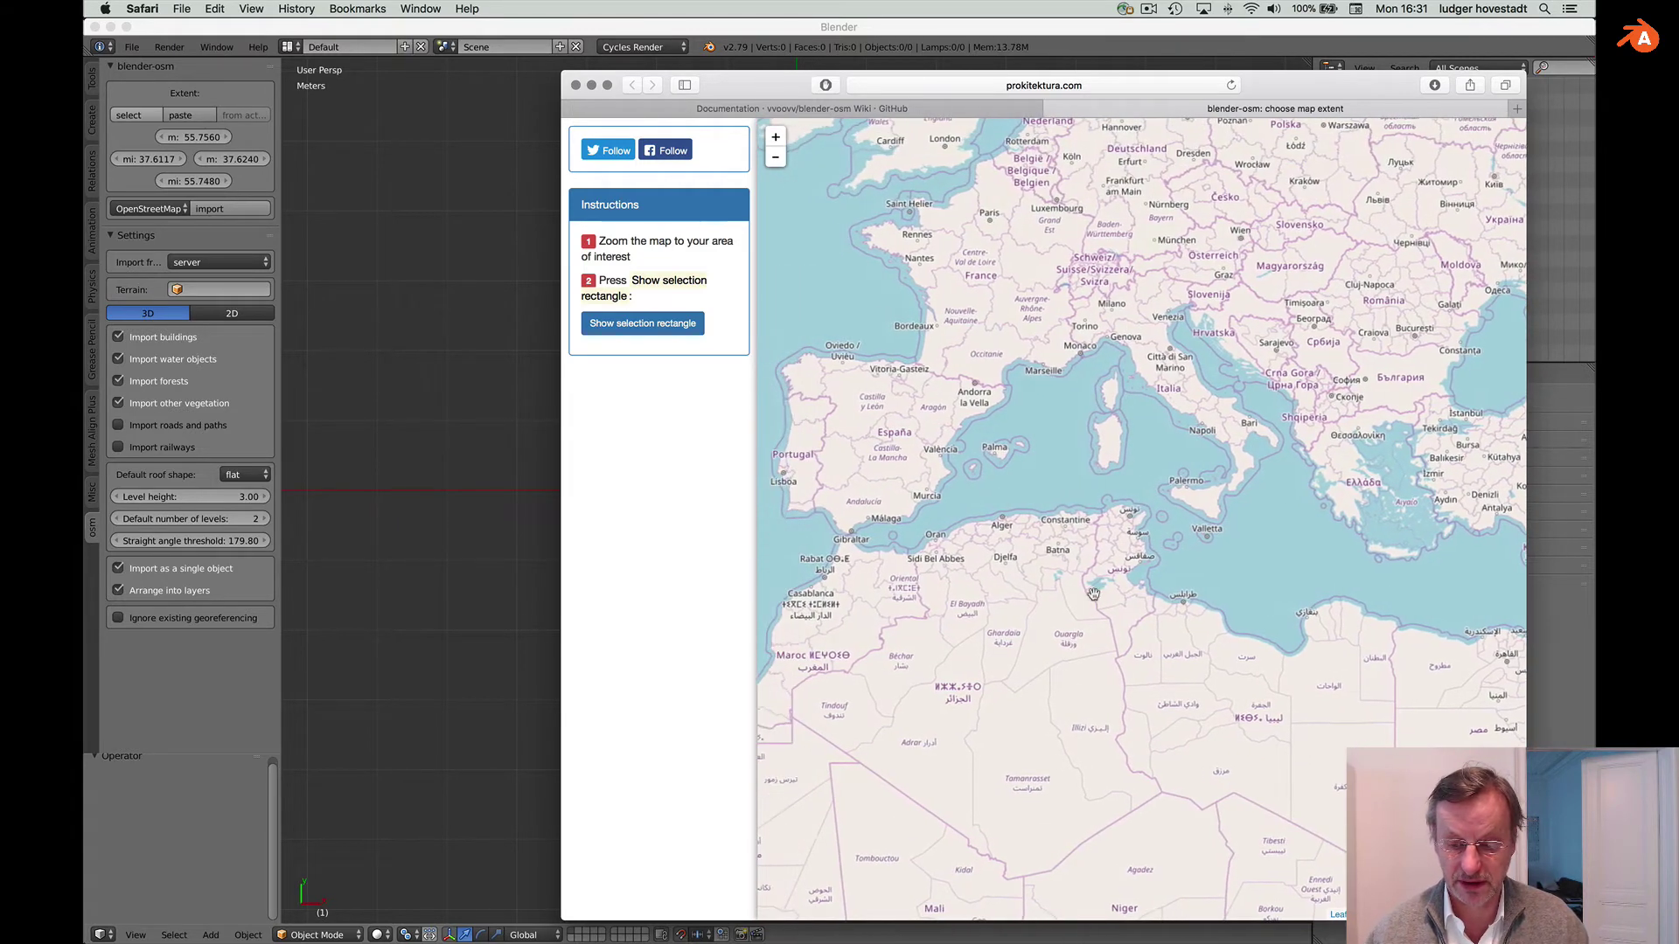
{"action": "left_click_drag", "start_coordinate": [1093, 594], "coordinate": [1122, 773]}
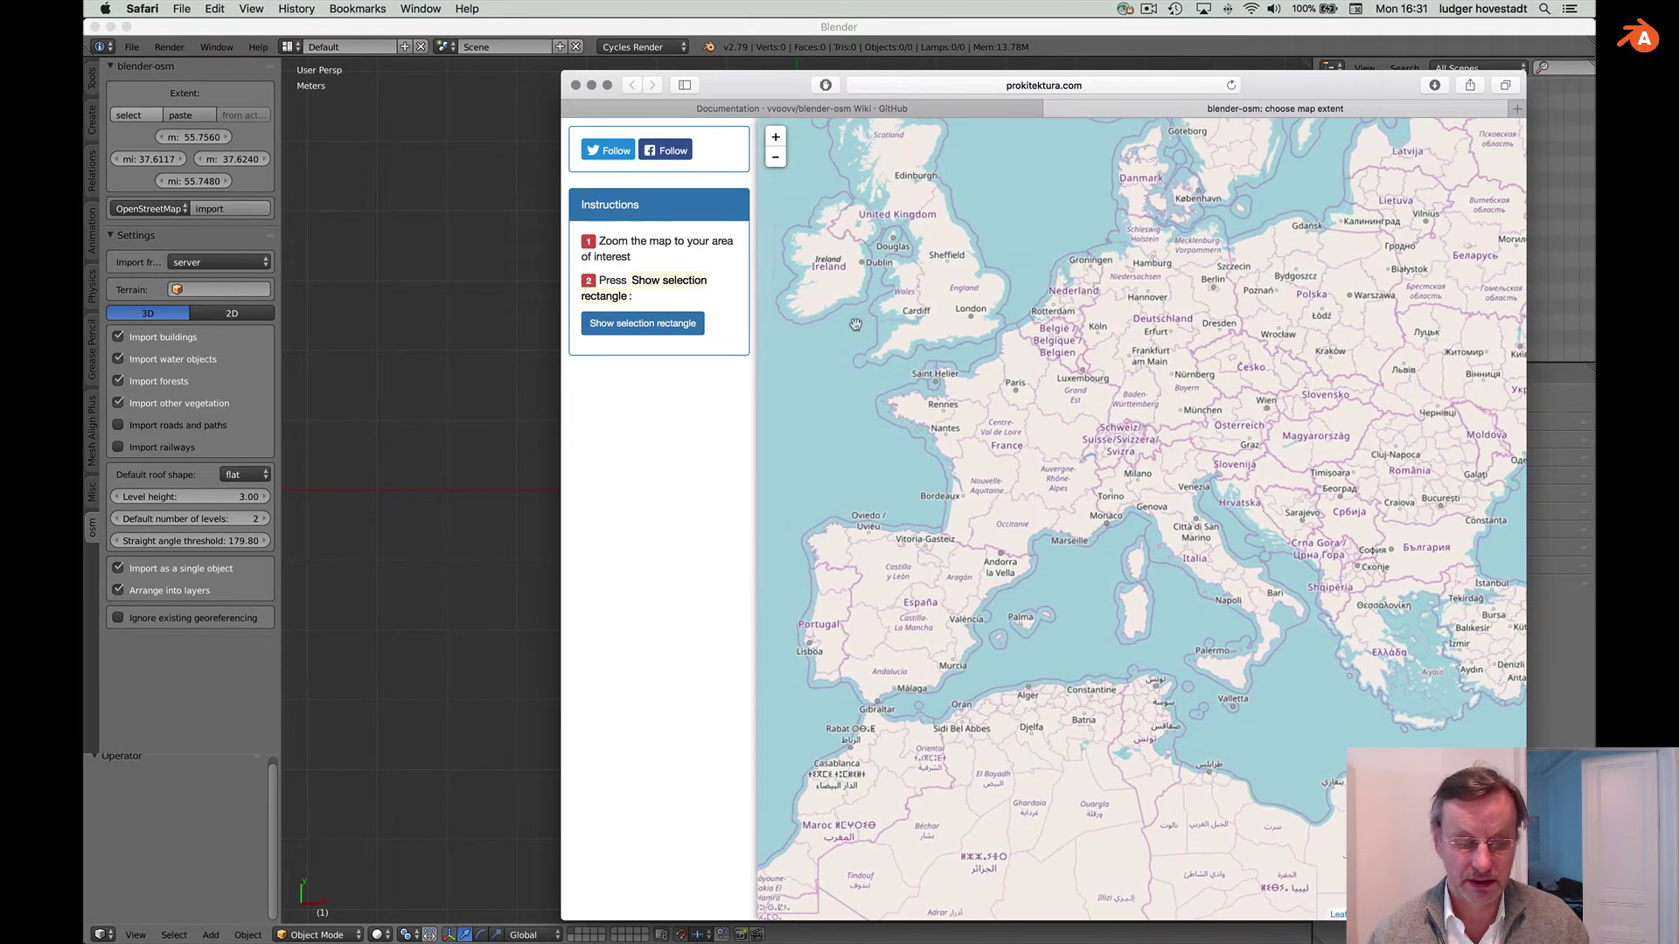
{"action": "left_click", "coordinate": [778, 140]}
{"action": "left_click", "coordinate": [778, 140]}
{"action": "left_click", "coordinate": [777, 140]}
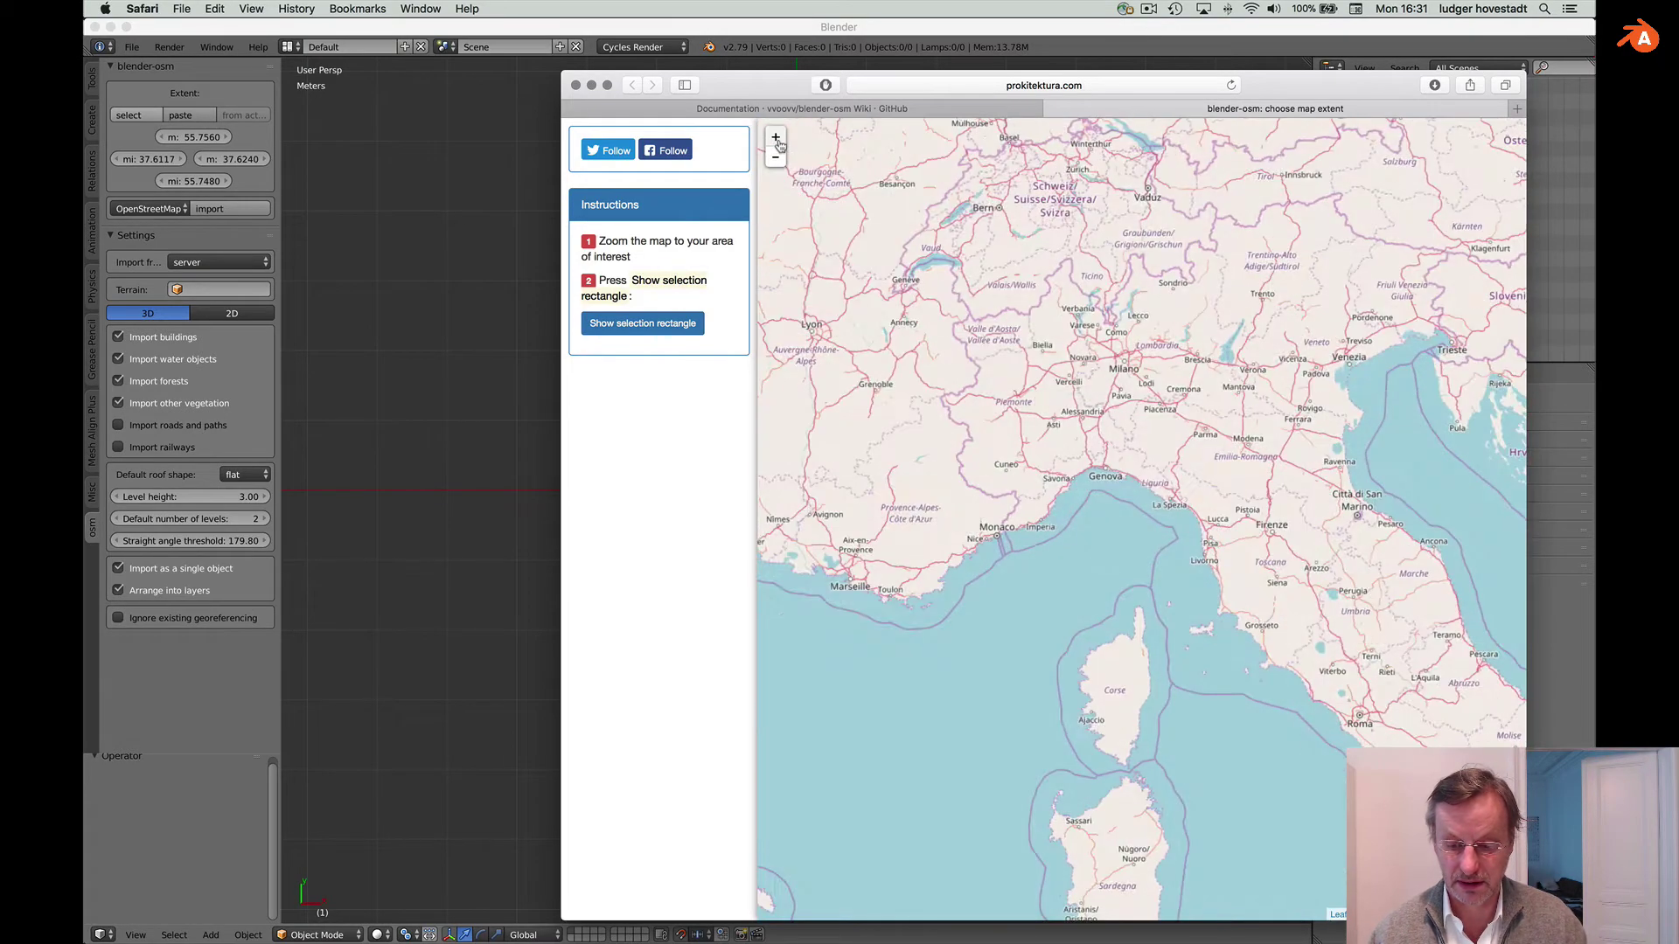
{"action": "left_click_drag", "start_coordinate": [1054, 239], "coordinate": [1242, 748]}
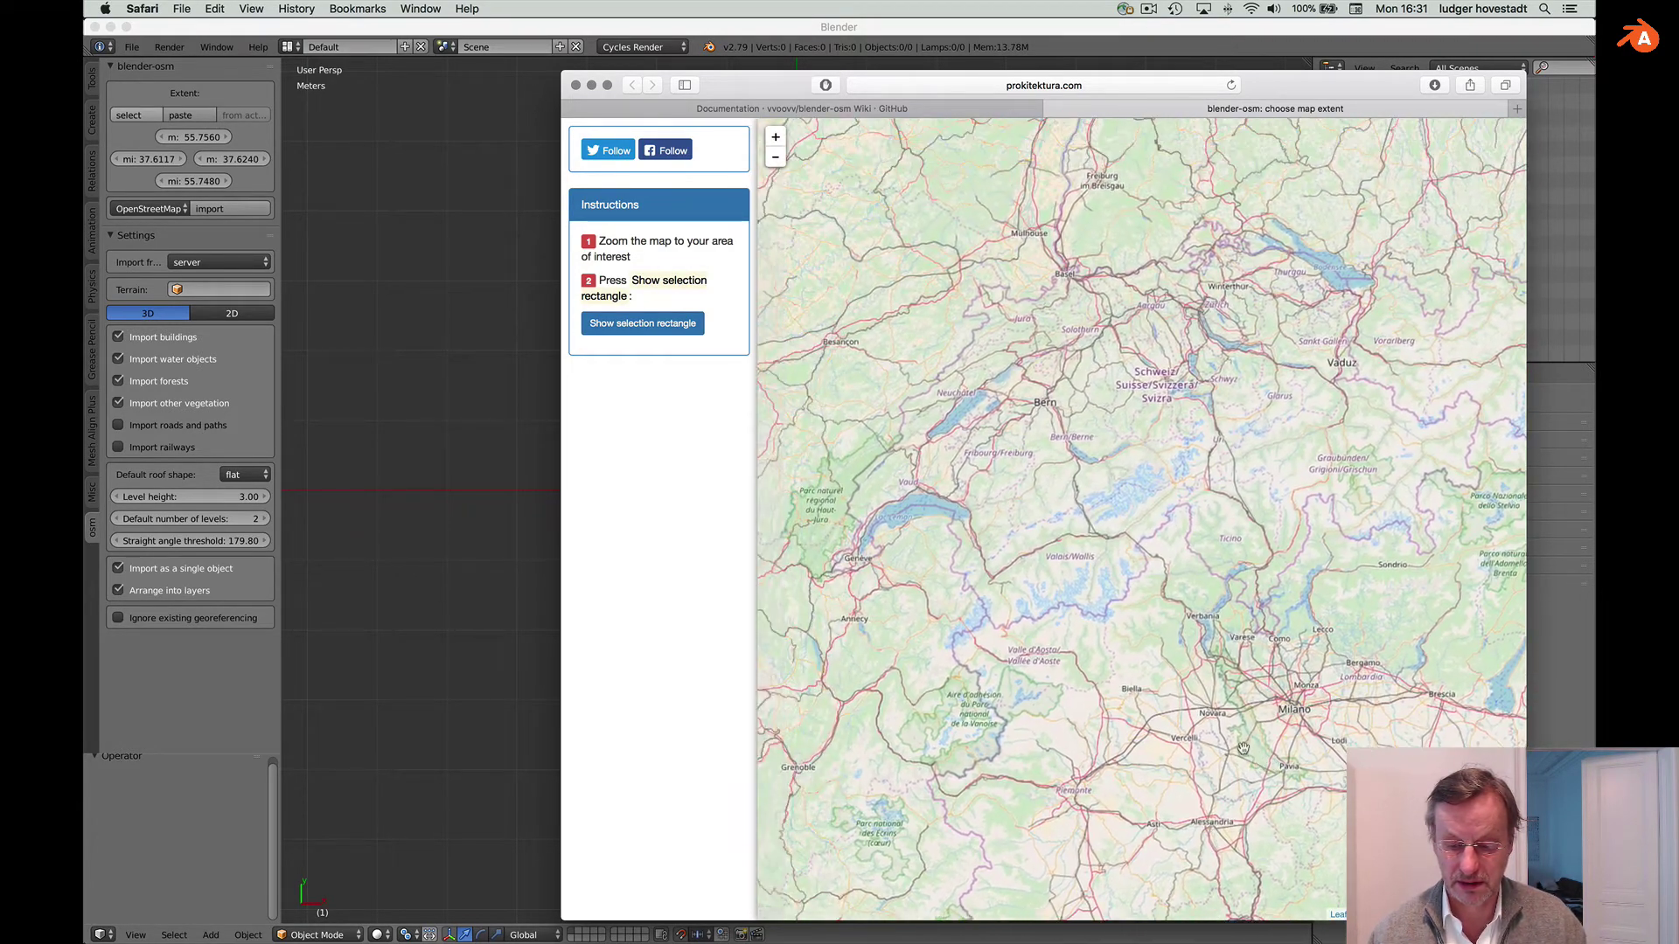
{"action": "left_click", "coordinate": [776, 140]}
{"action": "left_click", "coordinate": [776, 140]}
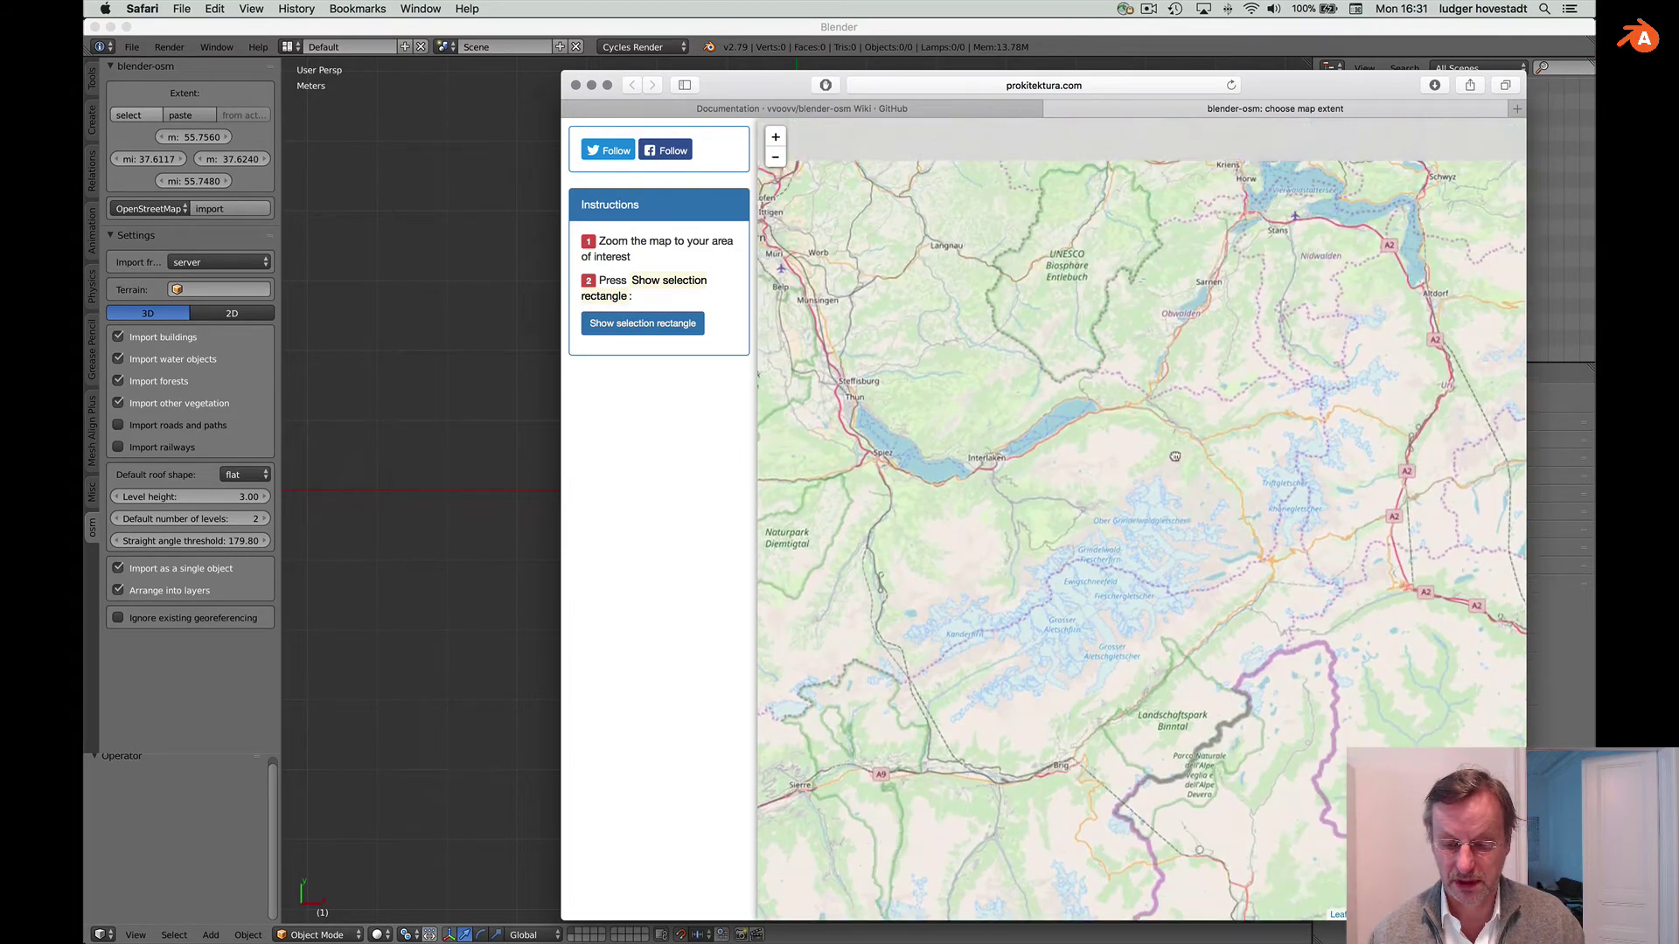
{"action": "left_click_drag", "start_coordinate": [1175, 457], "coordinate": [915, 813]}
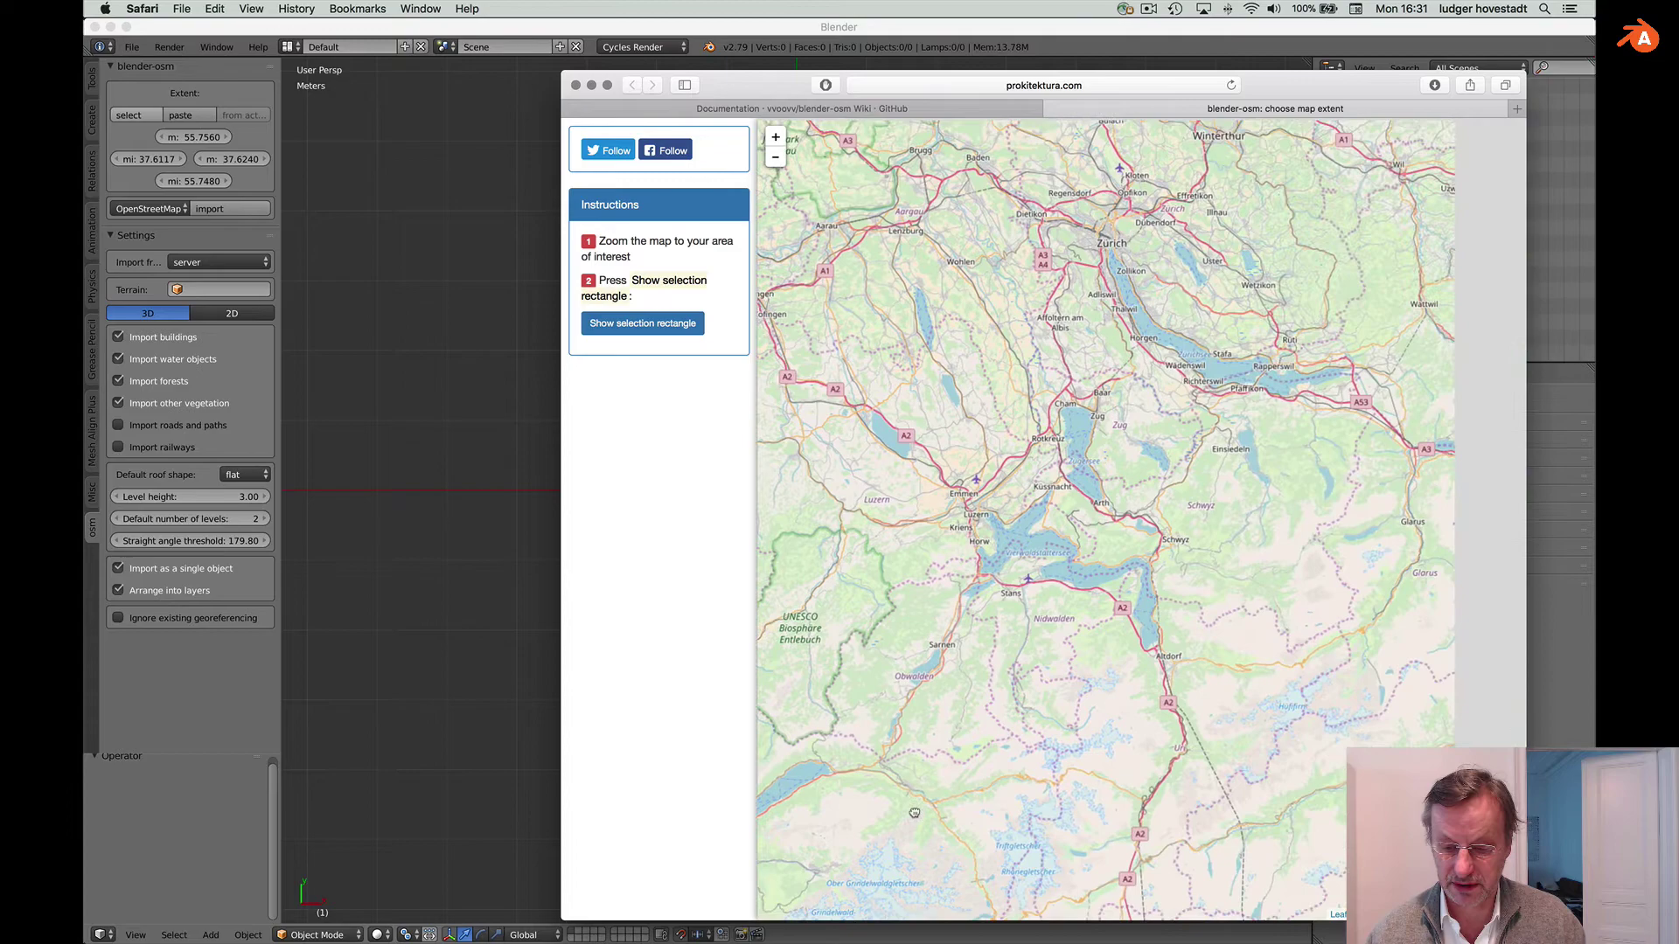
{"action": "left_click_drag", "start_coordinate": [1178, 386], "coordinate": [1122, 492]}
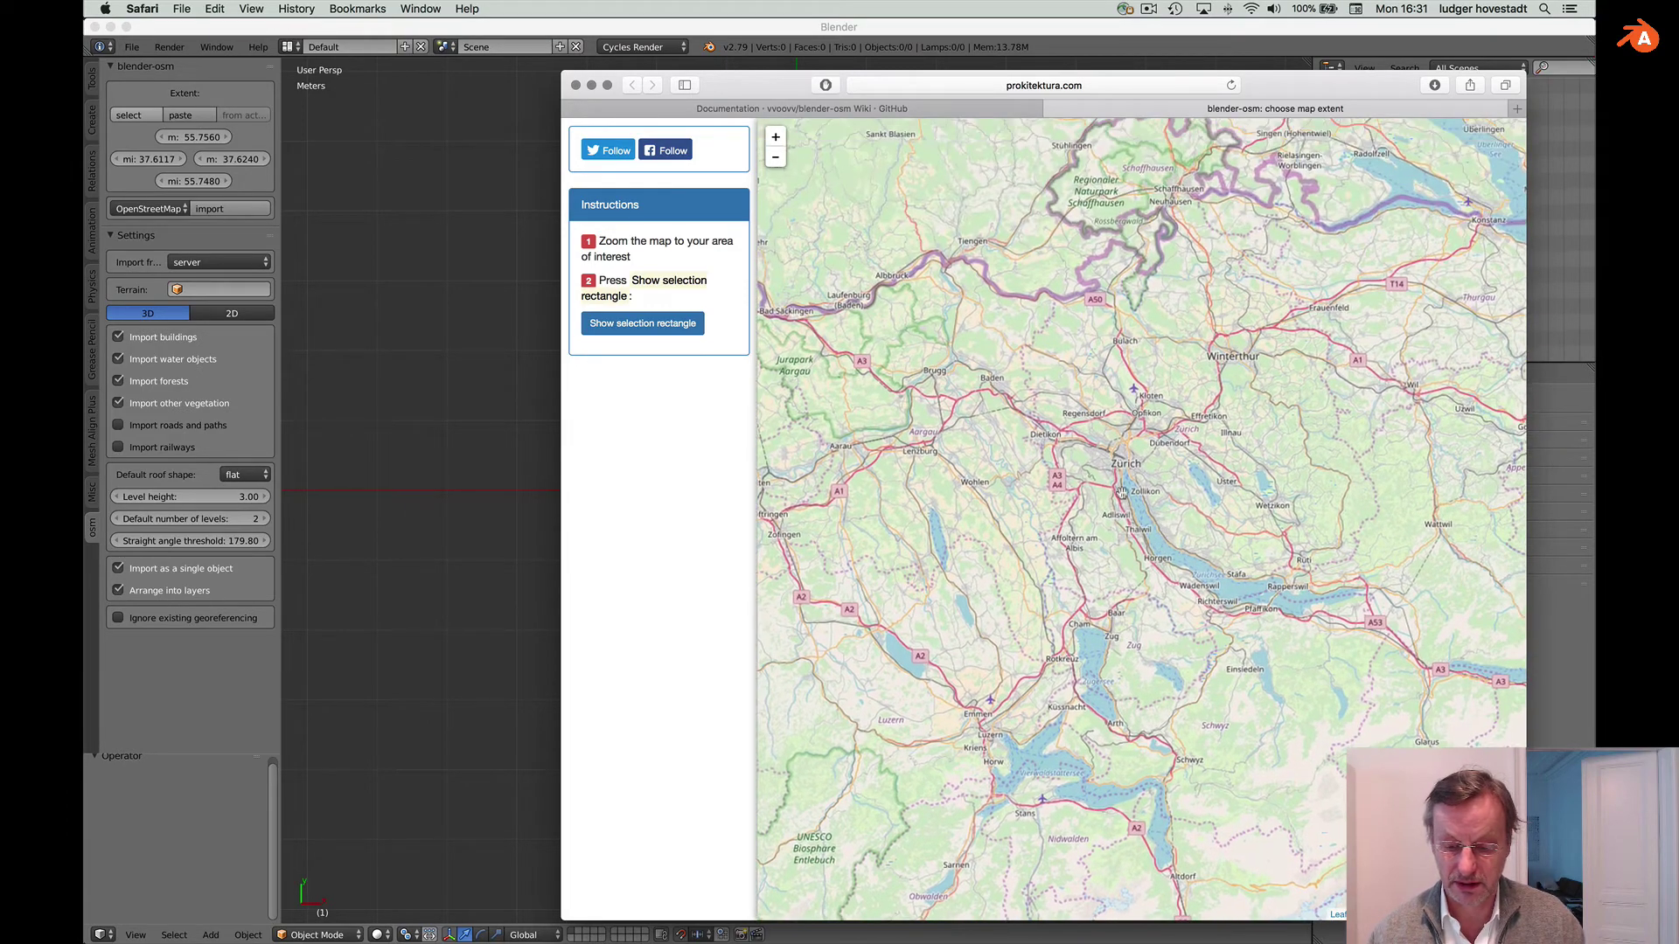
{"action": "left_click", "coordinate": [776, 138]}
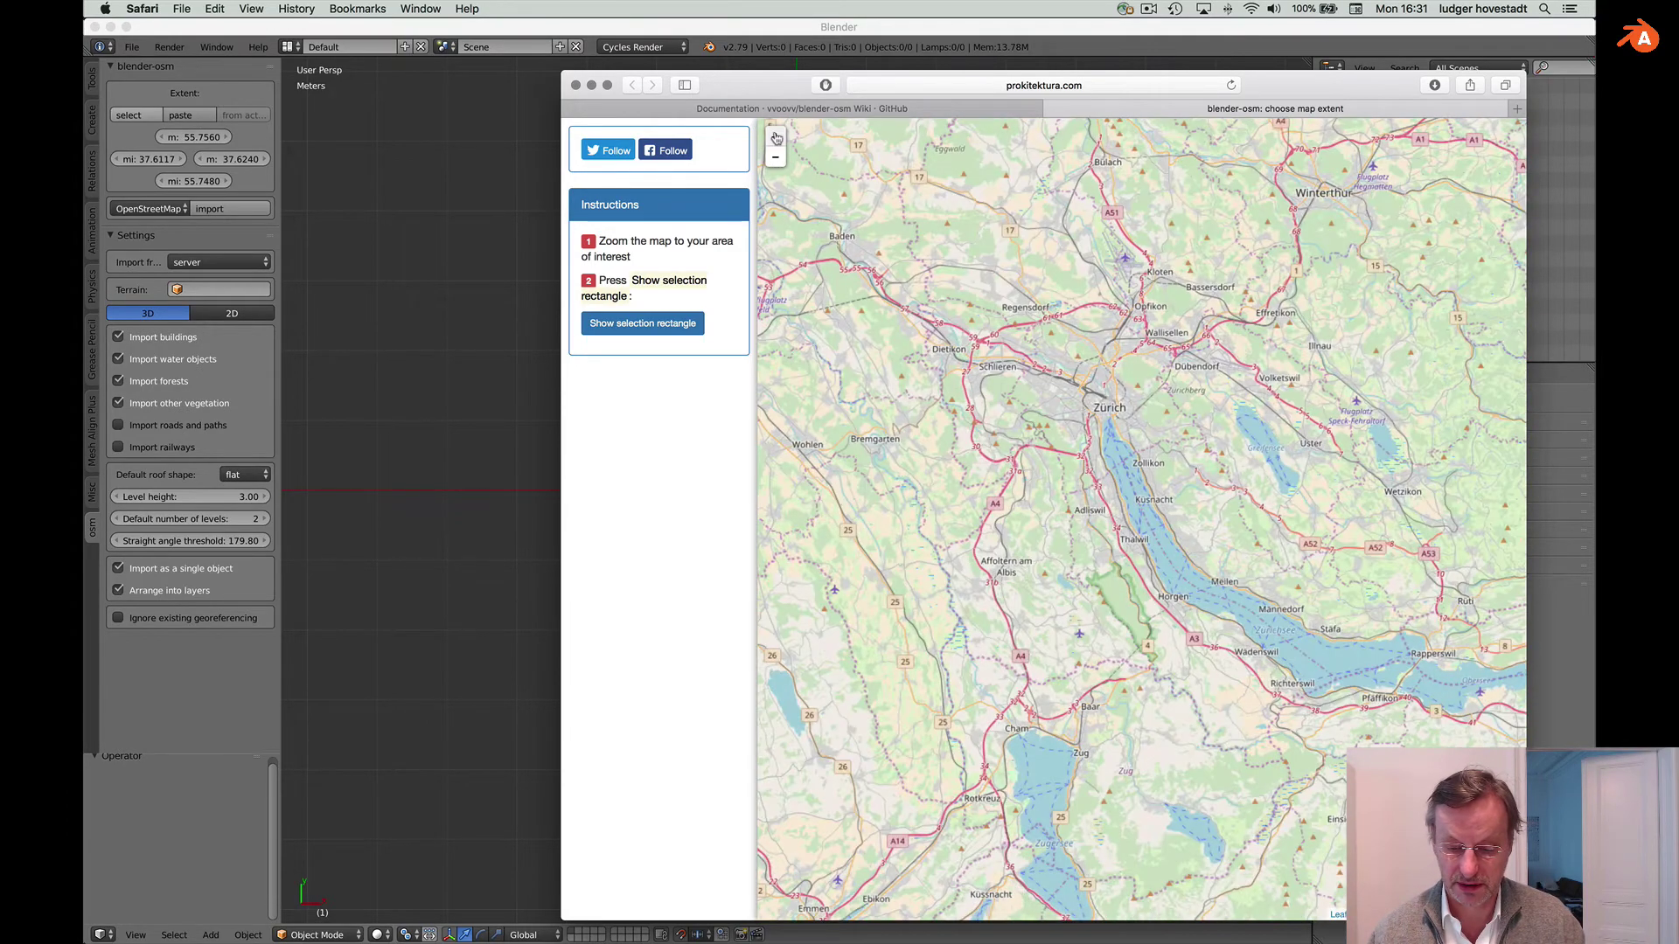
{"action": "left_click", "coordinate": [776, 137]}
{"action": "left_click", "coordinate": [775, 138]}
{"action": "left_click_drag", "start_coordinate": [840, 262], "coordinate": [976, 610]}
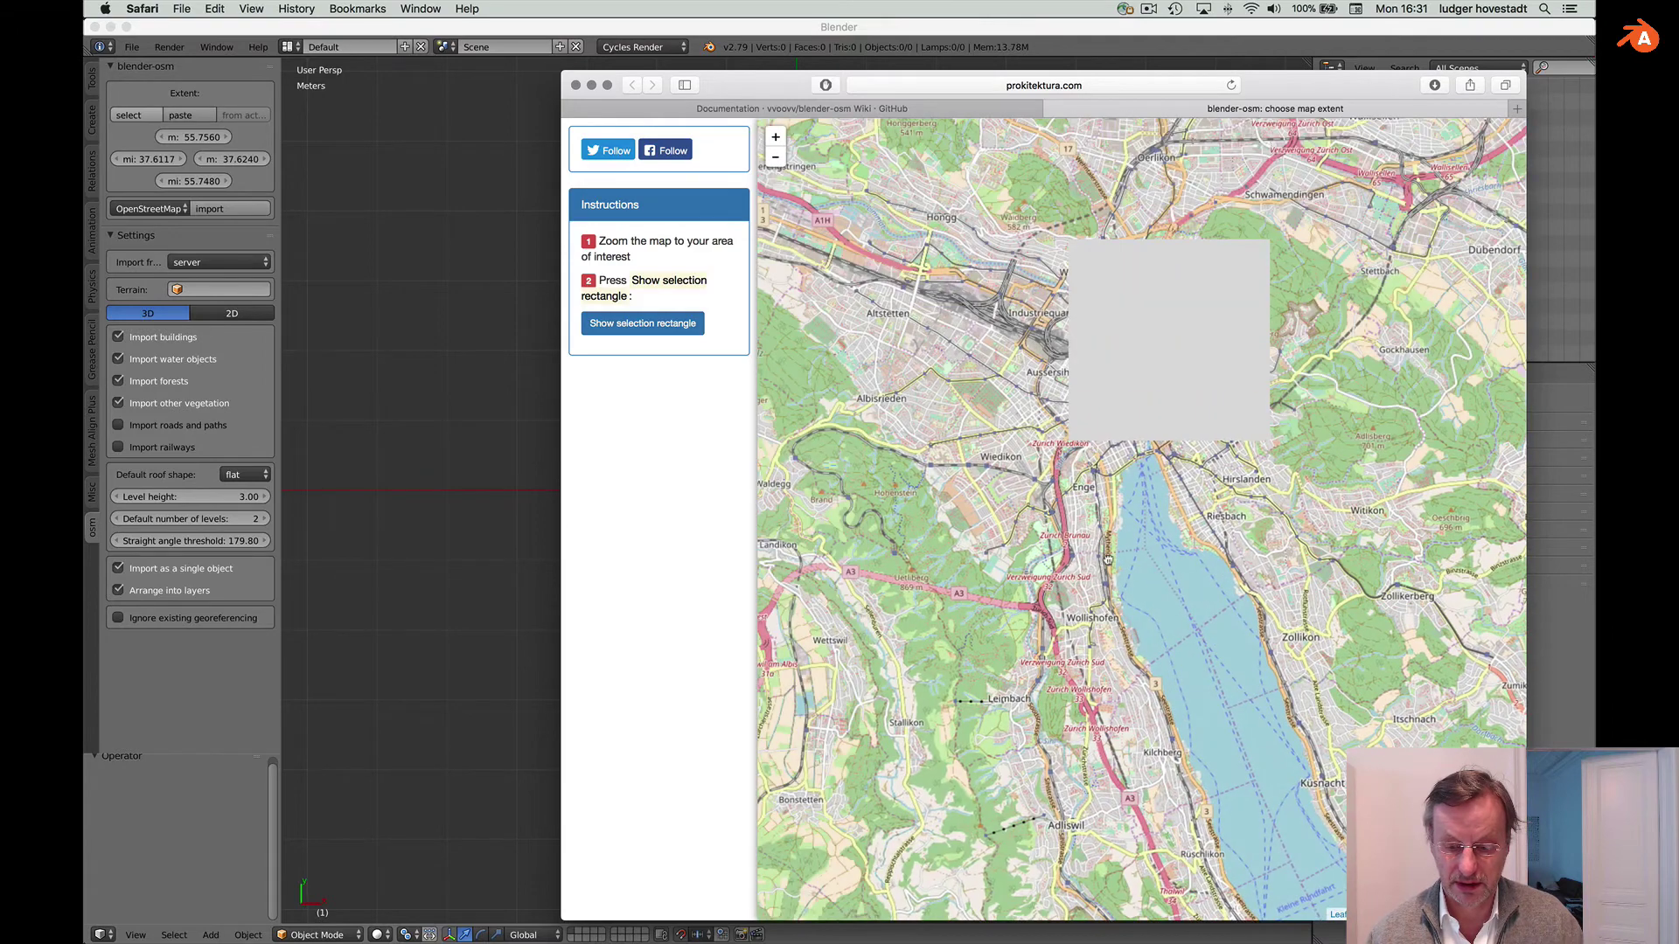
- Place the selection rectangle over central Zürich, spanning latitudes 47.35697 to 47.37720 and longitudes 8.52385 to 8.57037
{"action": "left_click", "coordinate": [666, 325]}
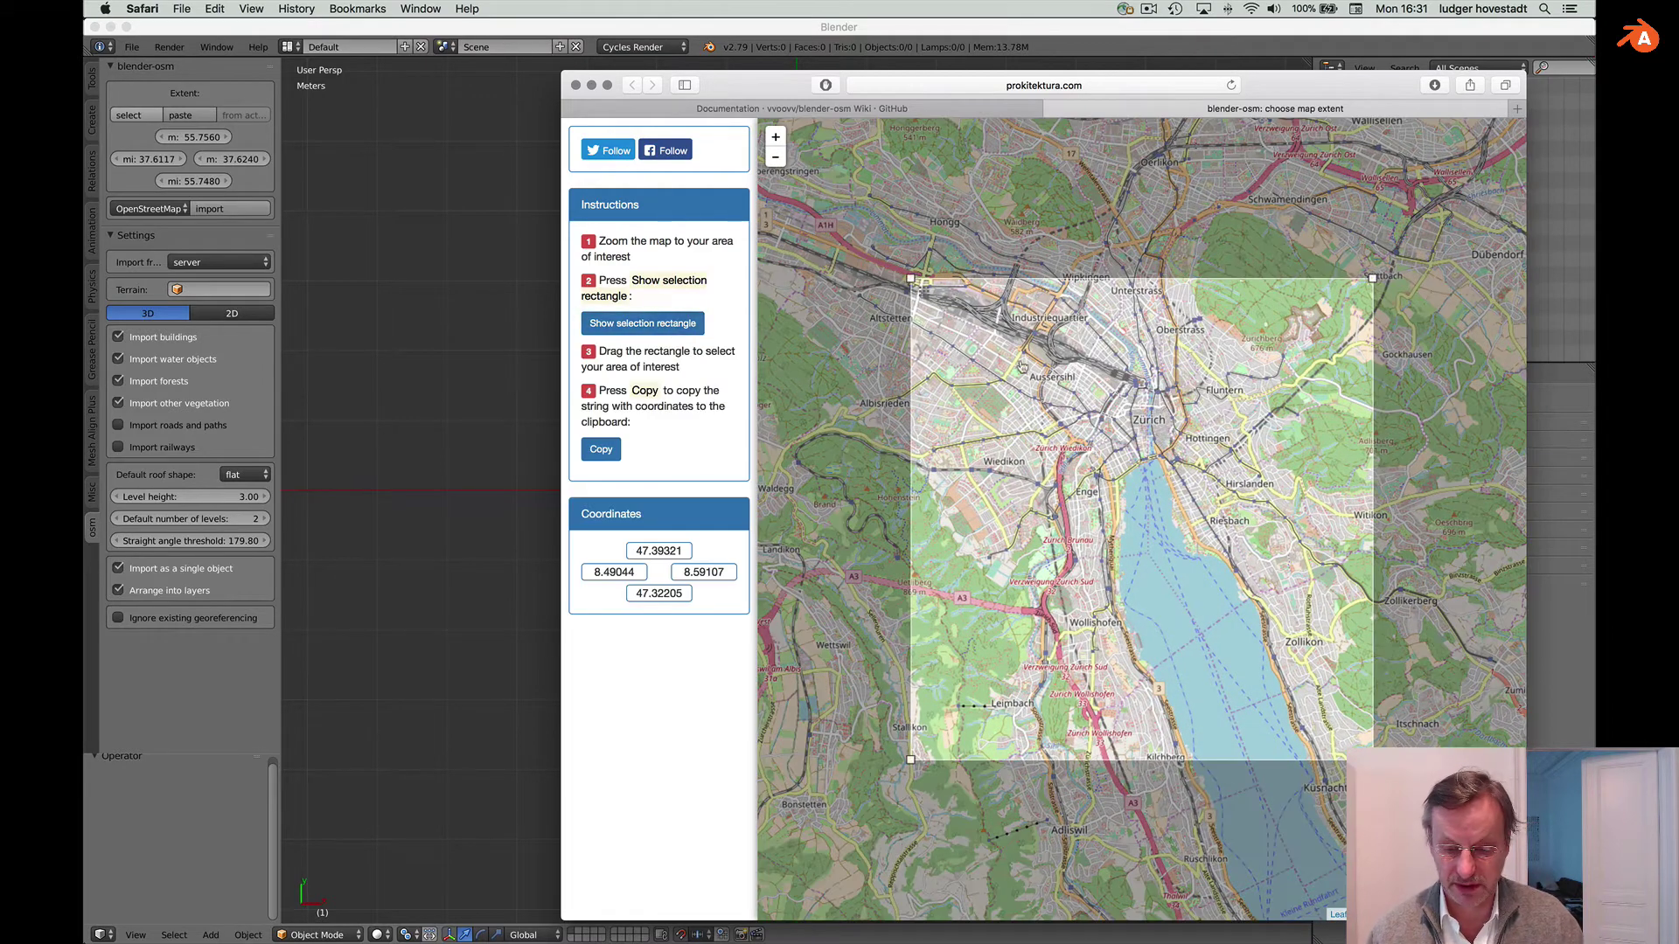
{"action": "left_click_drag", "start_coordinate": [910, 279], "coordinate": [1064, 387]}
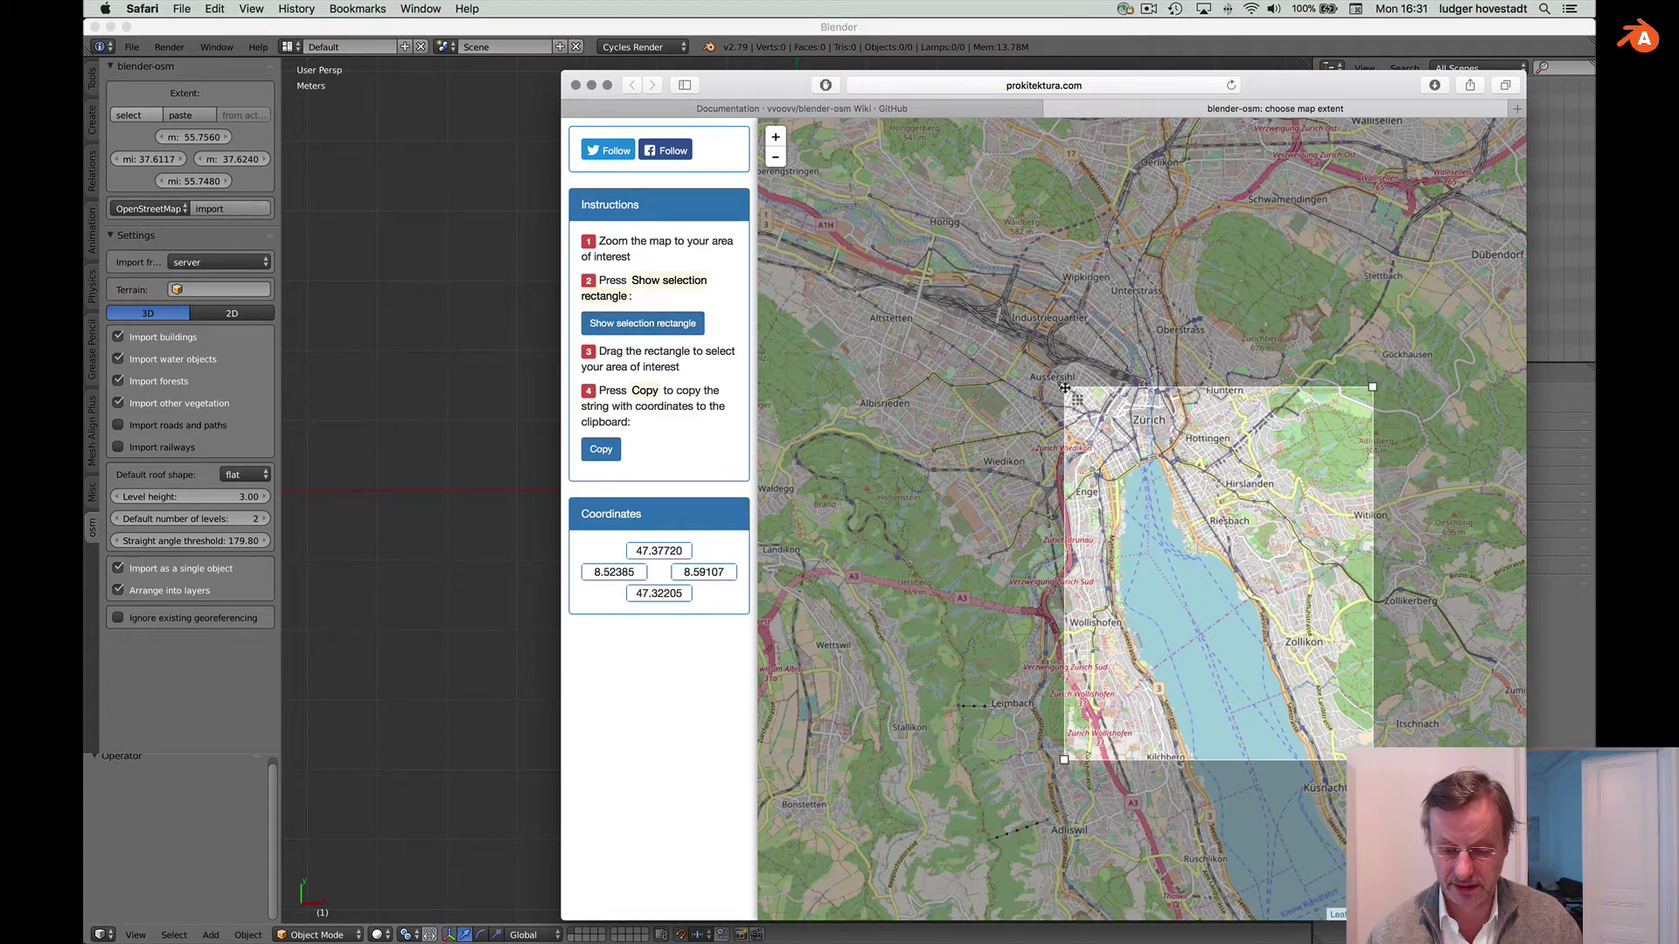
{"action": "left_click_drag", "start_coordinate": [1372, 759], "coordinate": [1276, 521]}
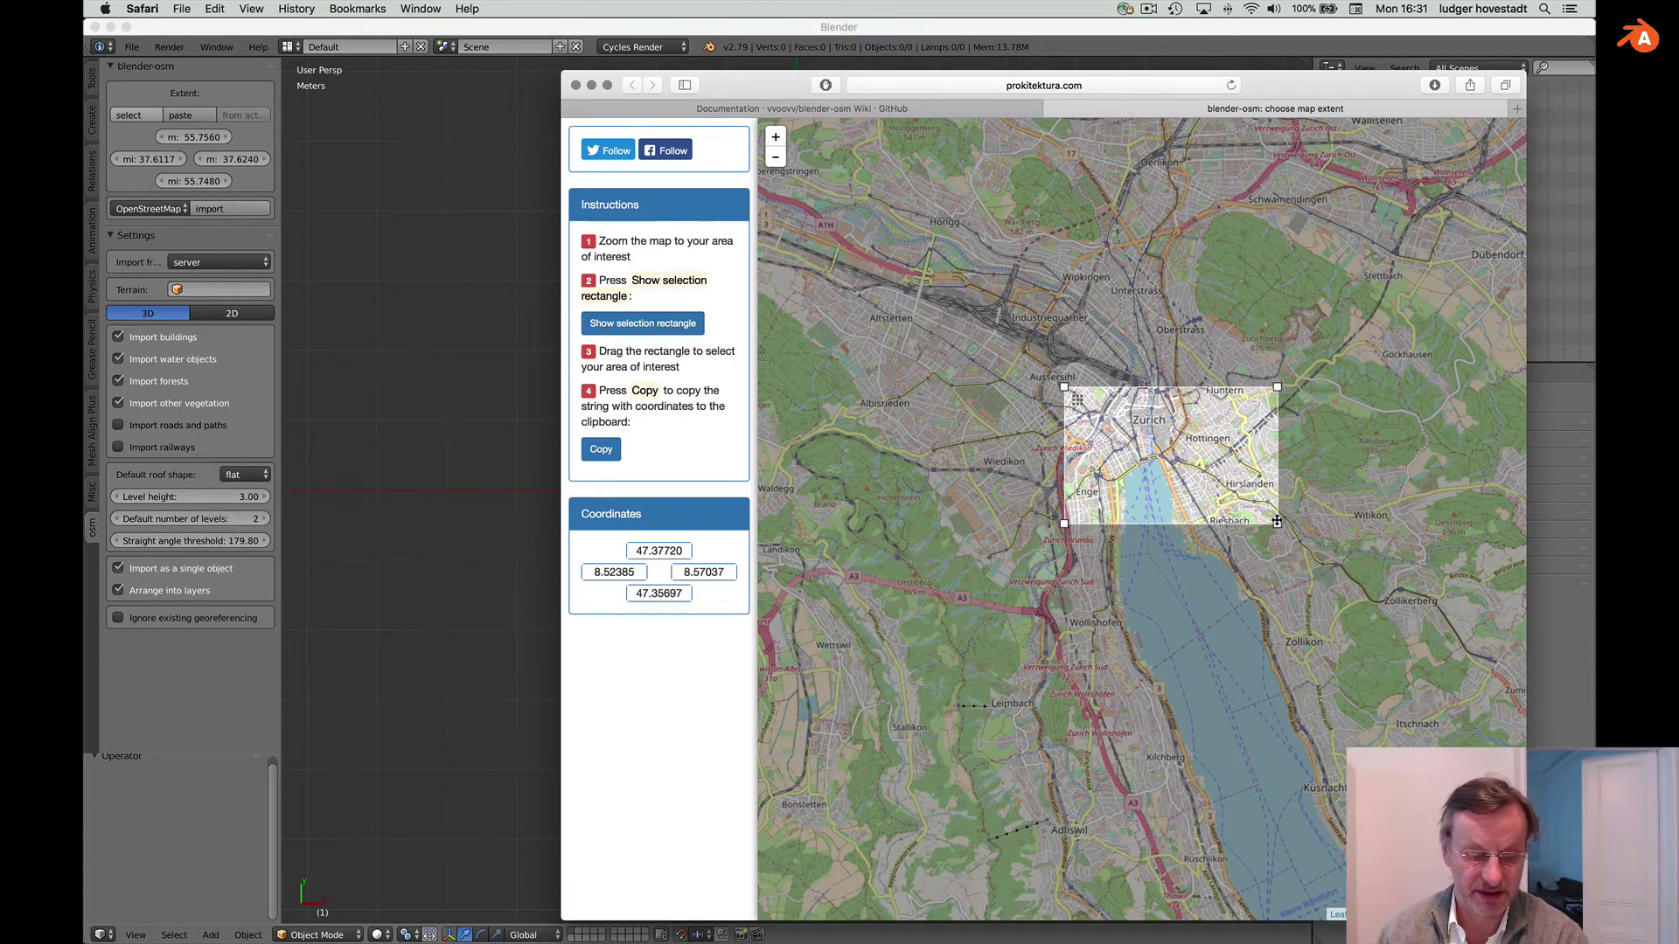
- Transfer the selected extent's coordinates to blender-osm in Blender and import the OpenStreetMap data from the server
{"action": "left_click", "coordinate": [605, 451]}
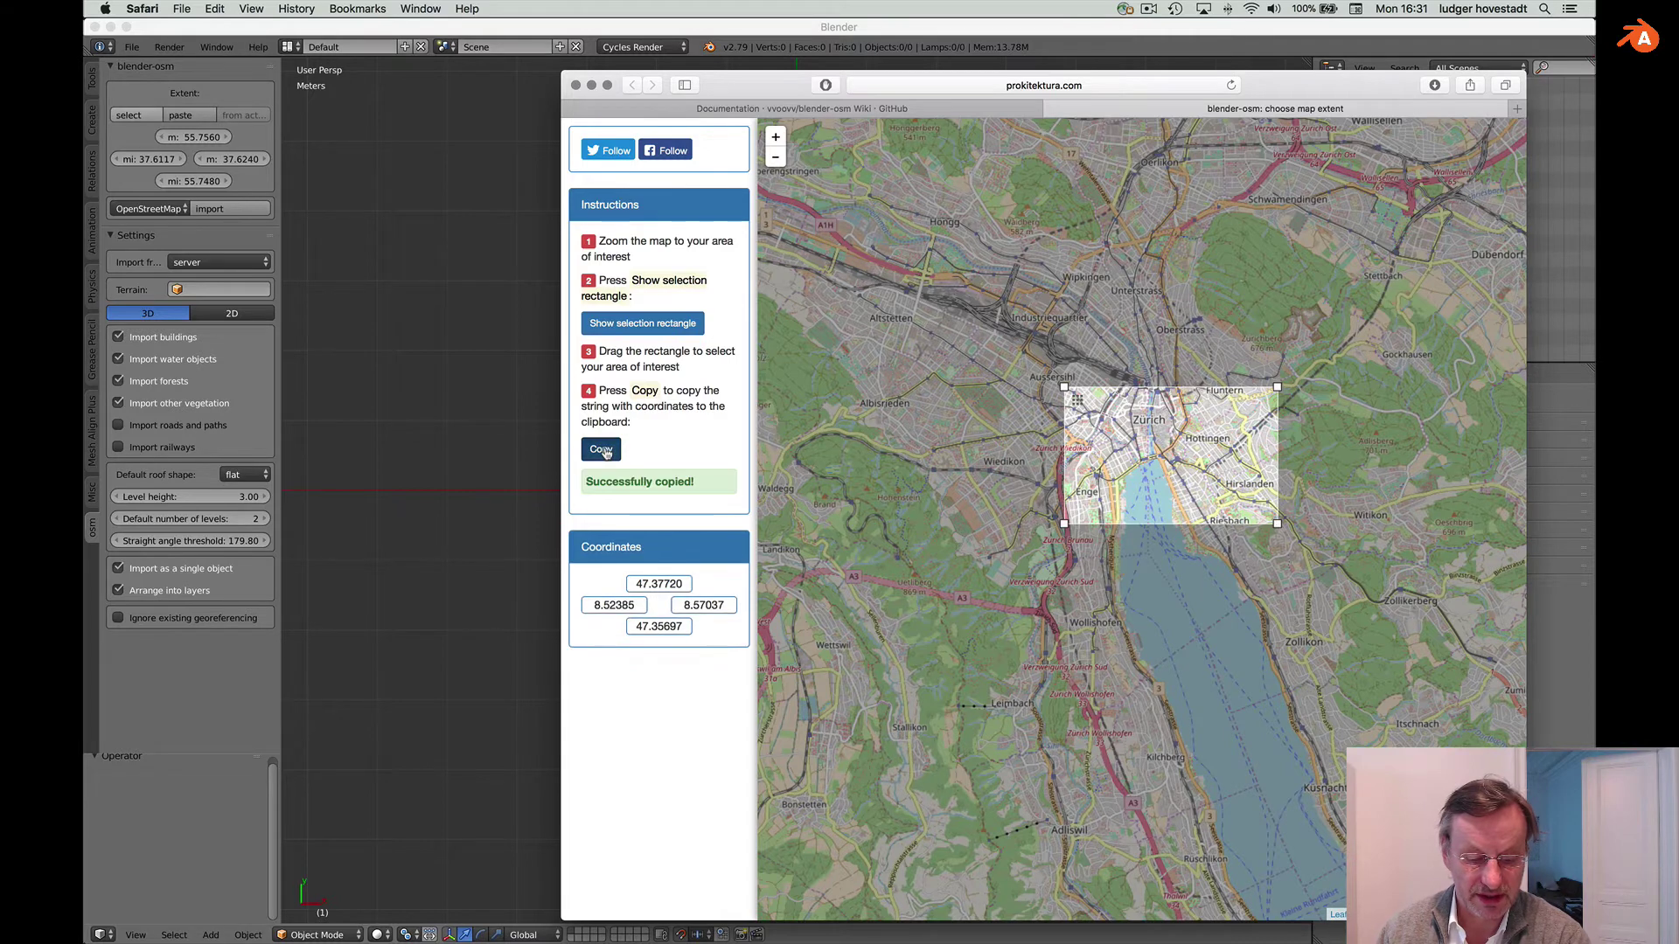
{"action": "left_click", "coordinate": [212, 75]}
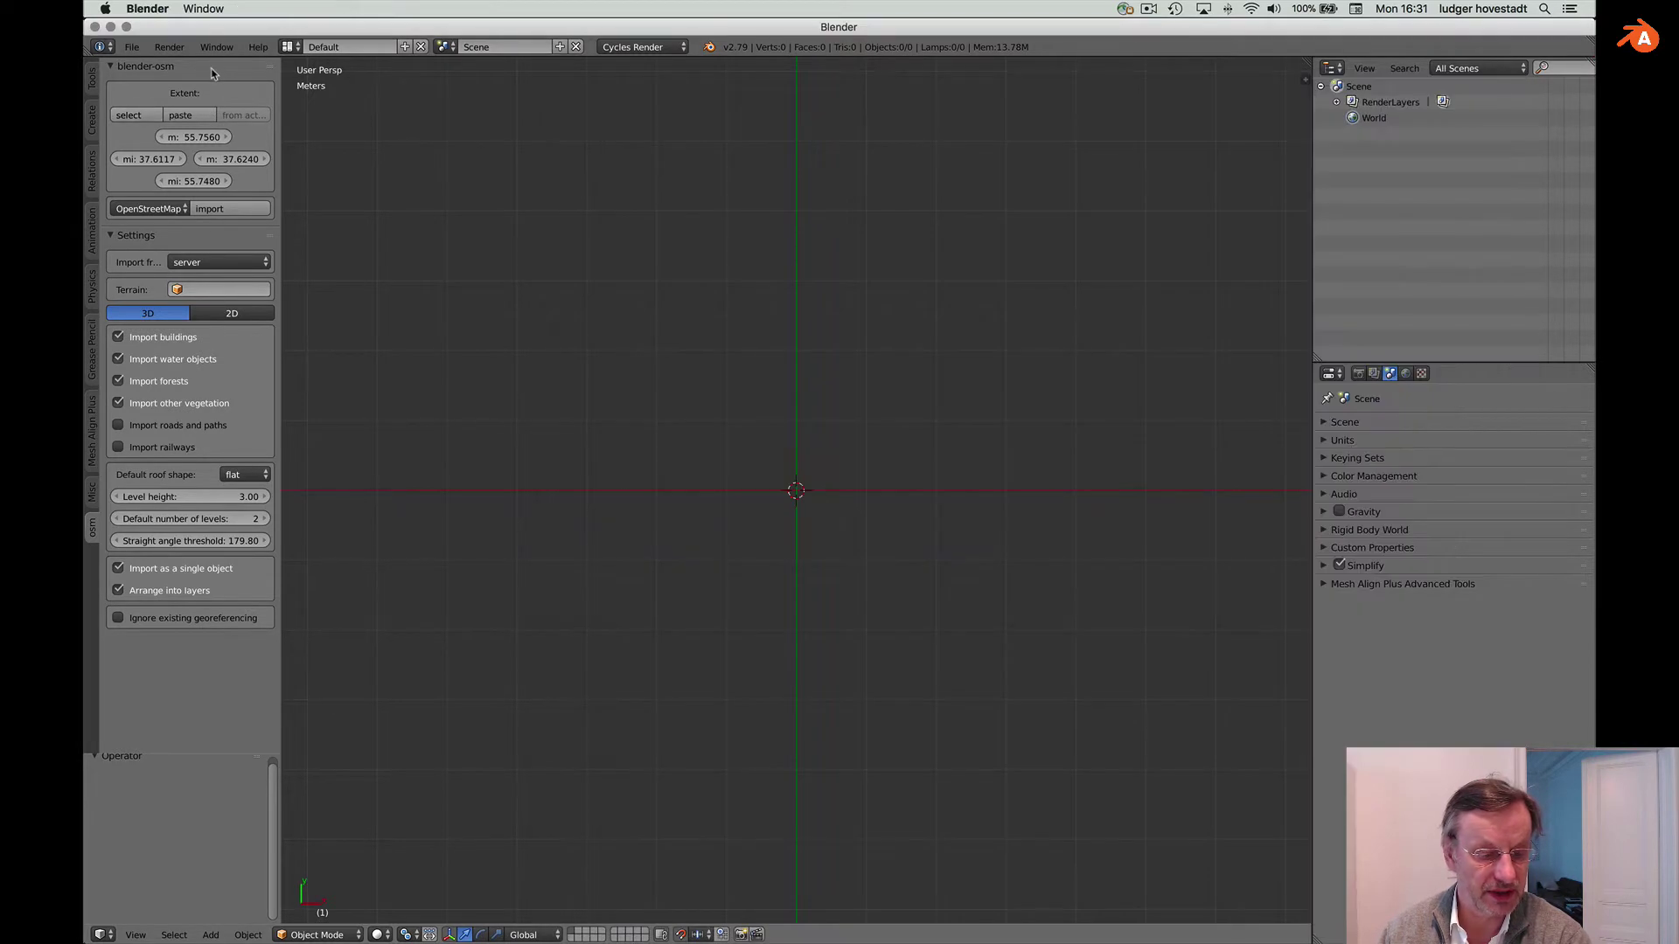
{"action": "left_click", "coordinate": [184, 119]}
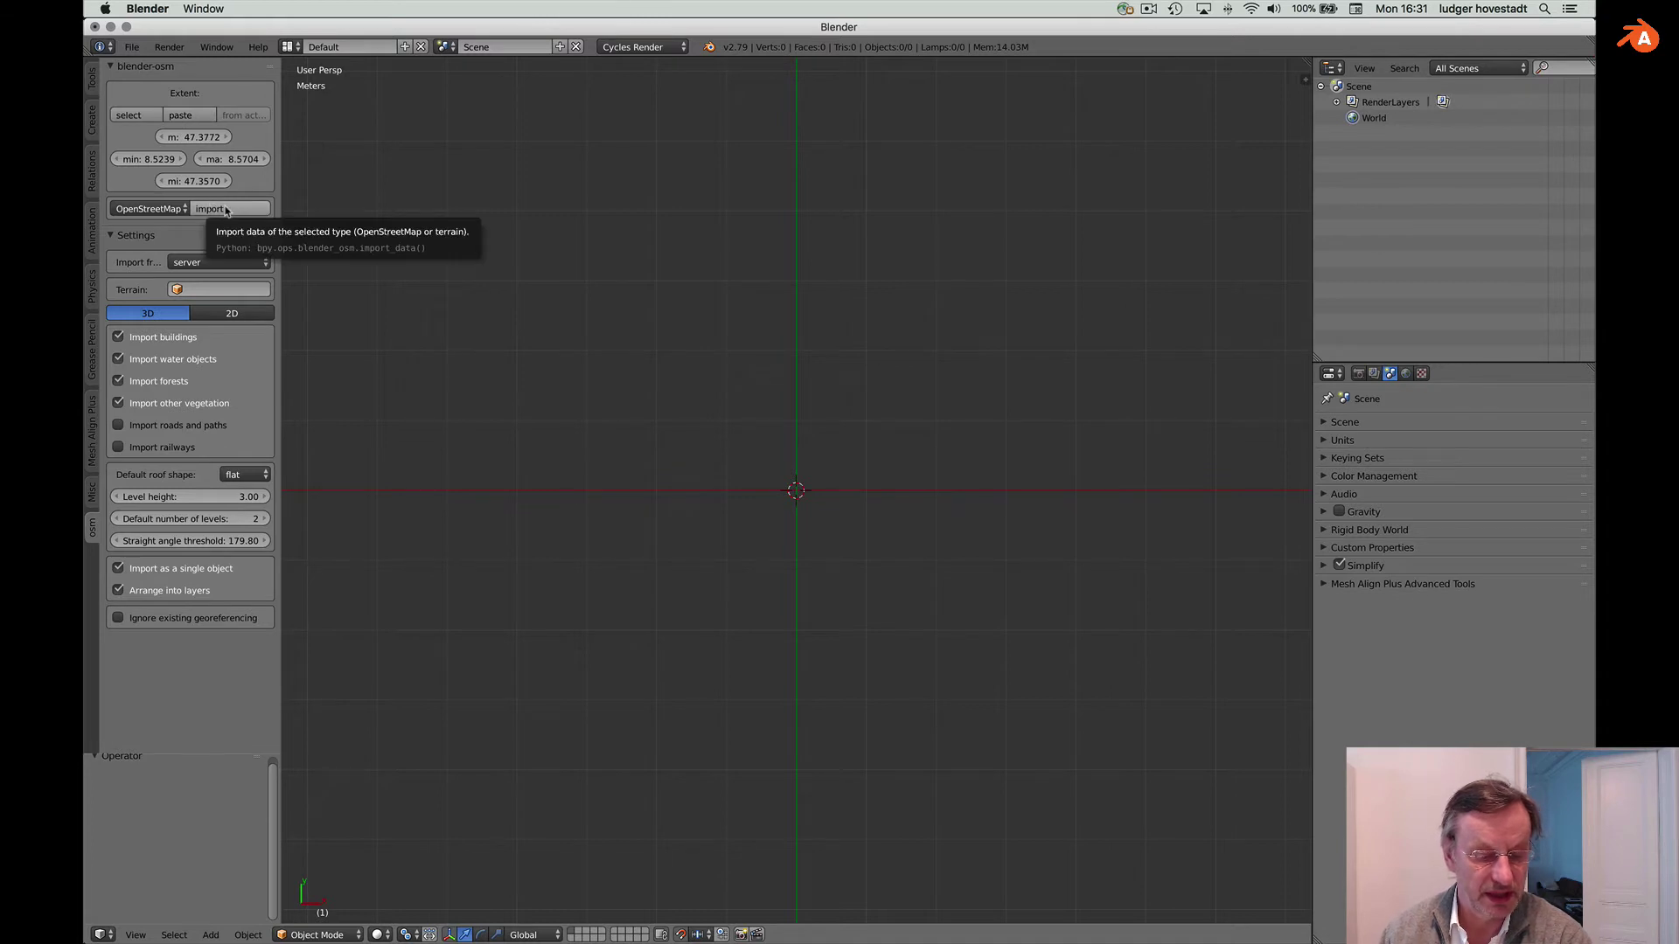
{"action": "left_click", "coordinate": [225, 210]}
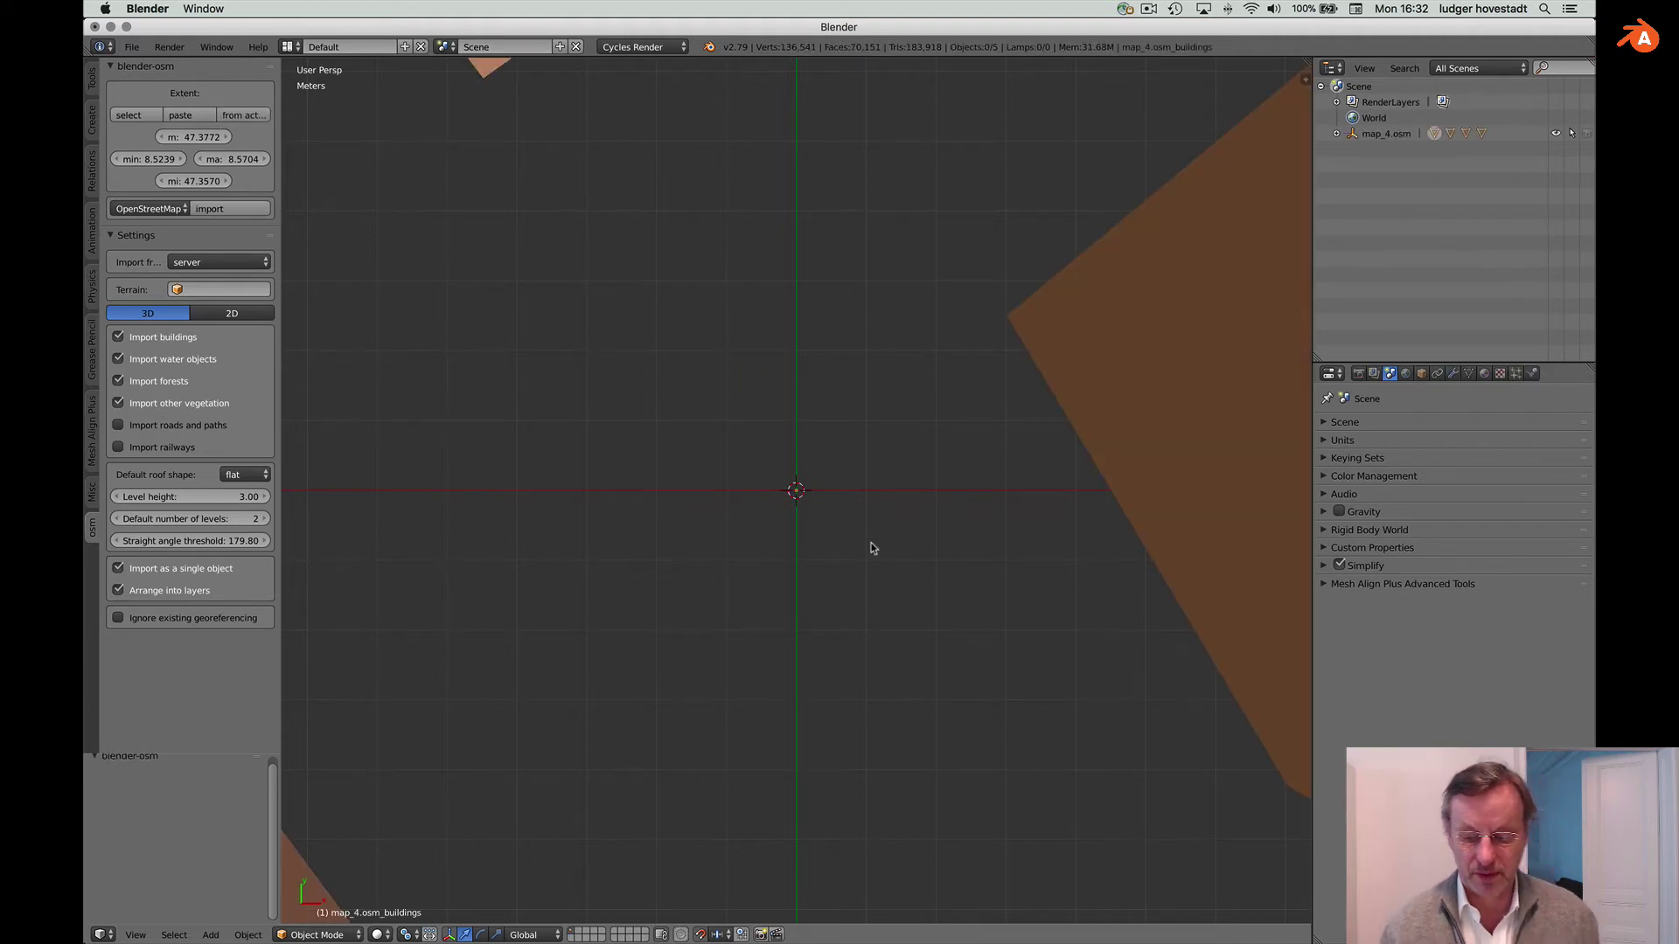
- Examine the imported Zürich model from above and at oblique angles, from single buildings out to the surrounding city and water
{"action": "scroll", "coordinate": [866, 562], "scroll_direction": "down", "scroll_amount": 5}
{"action": "scroll", "coordinate": [862, 564], "scroll_direction": "down", "scroll_amount": 6}
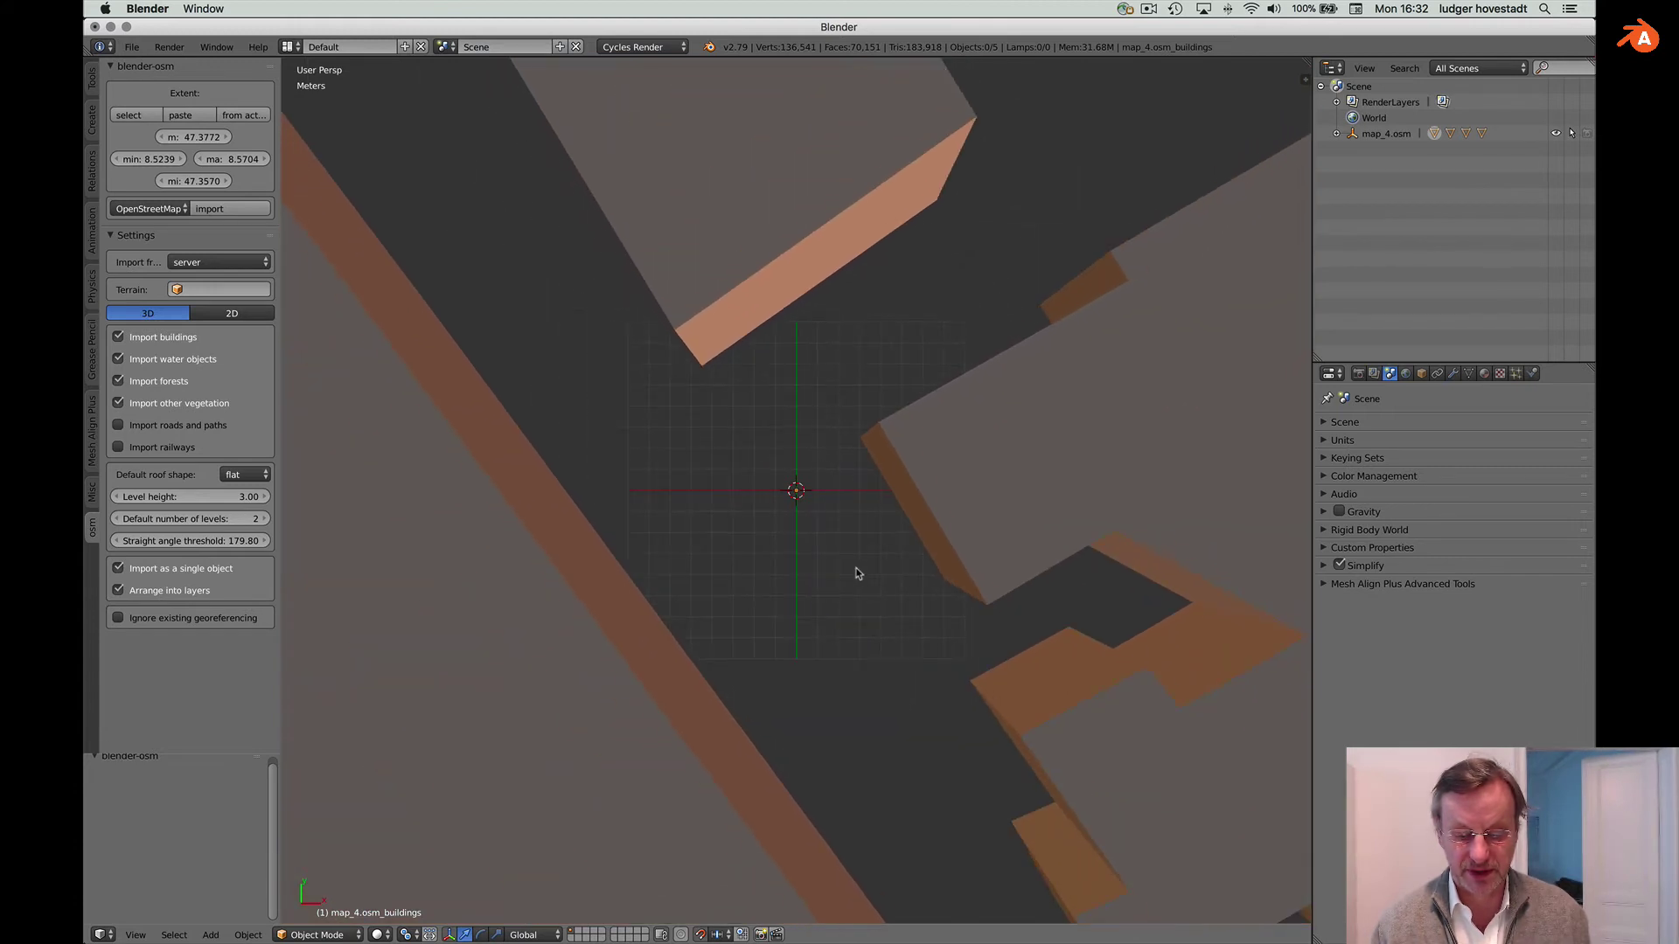
{"action": "scroll", "coordinate": [850, 580], "scroll_direction": "down", "scroll_amount": 6}
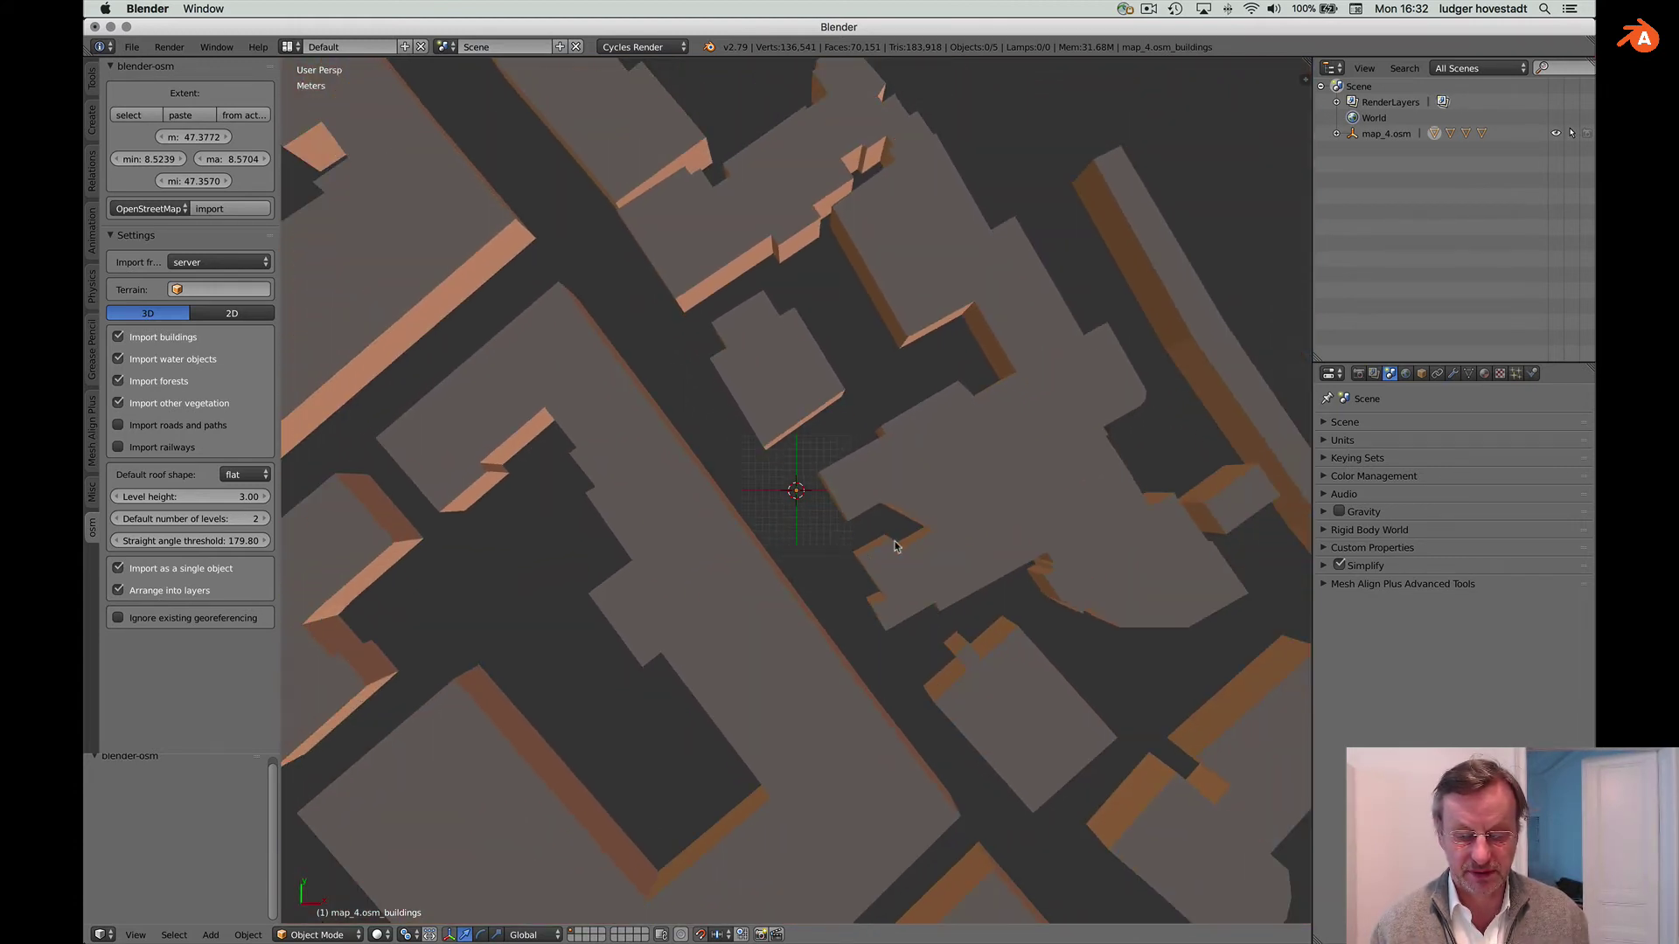
{"action": "scroll", "coordinate": [894, 547], "scroll_direction": "down", "scroll_amount": 8}
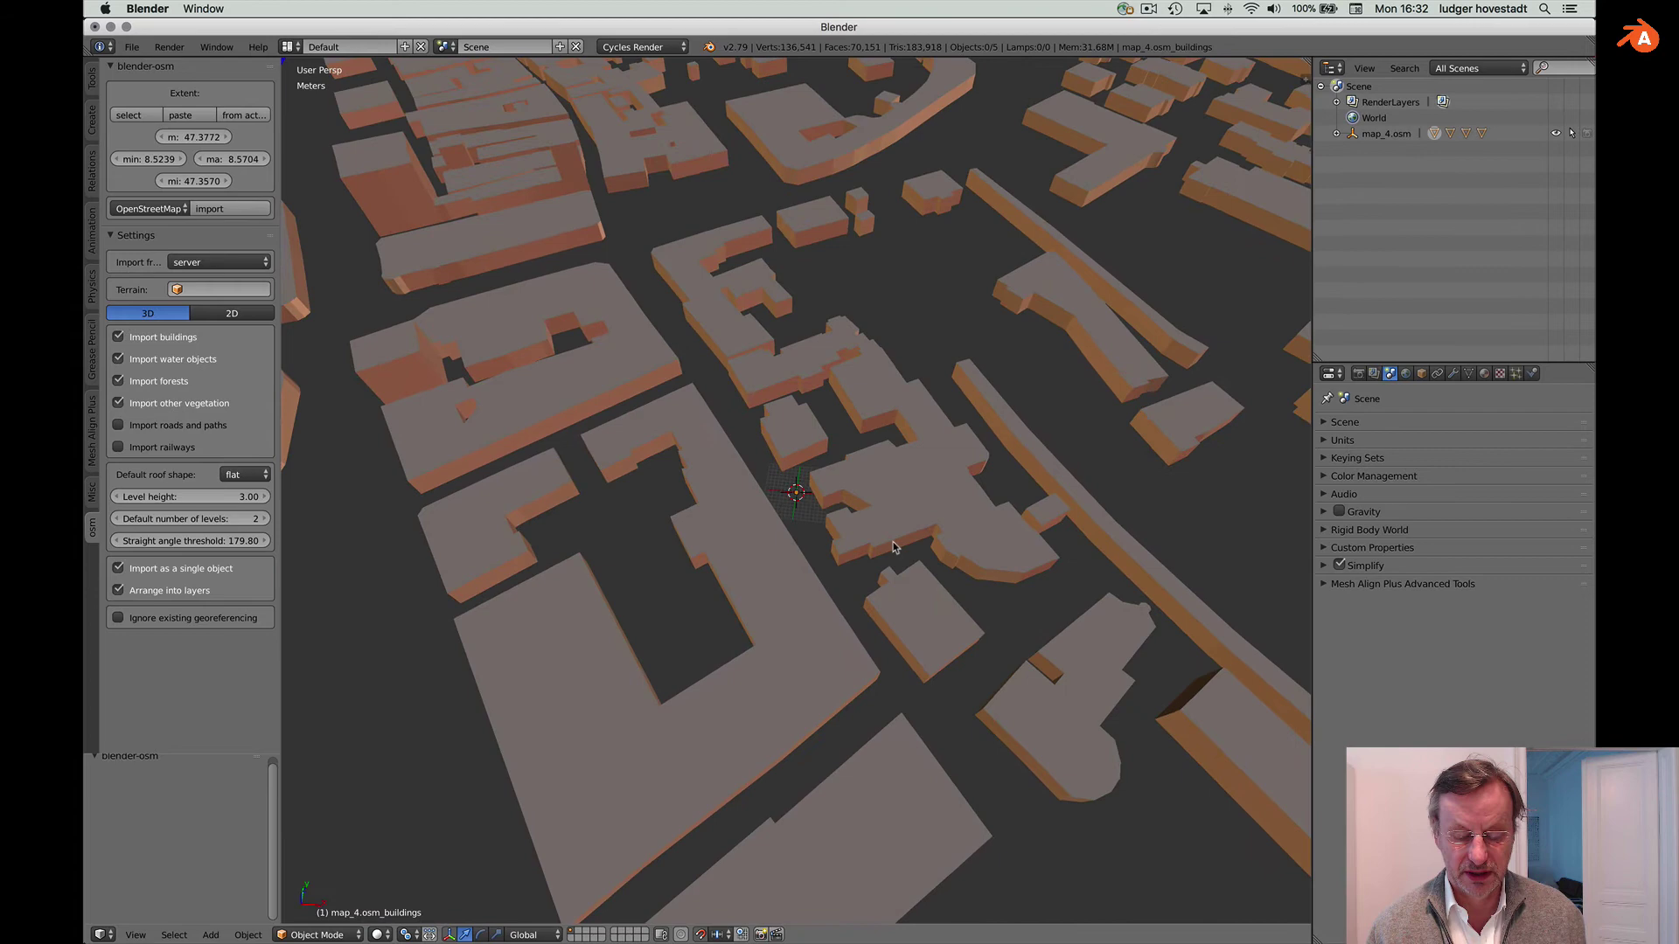
{"action": "scroll", "coordinate": [846, 578], "scroll_direction": "down", "scroll_amount": 5}
{"action": "scroll", "coordinate": [848, 579], "scroll_direction": "right", "scroll_amount": 5}
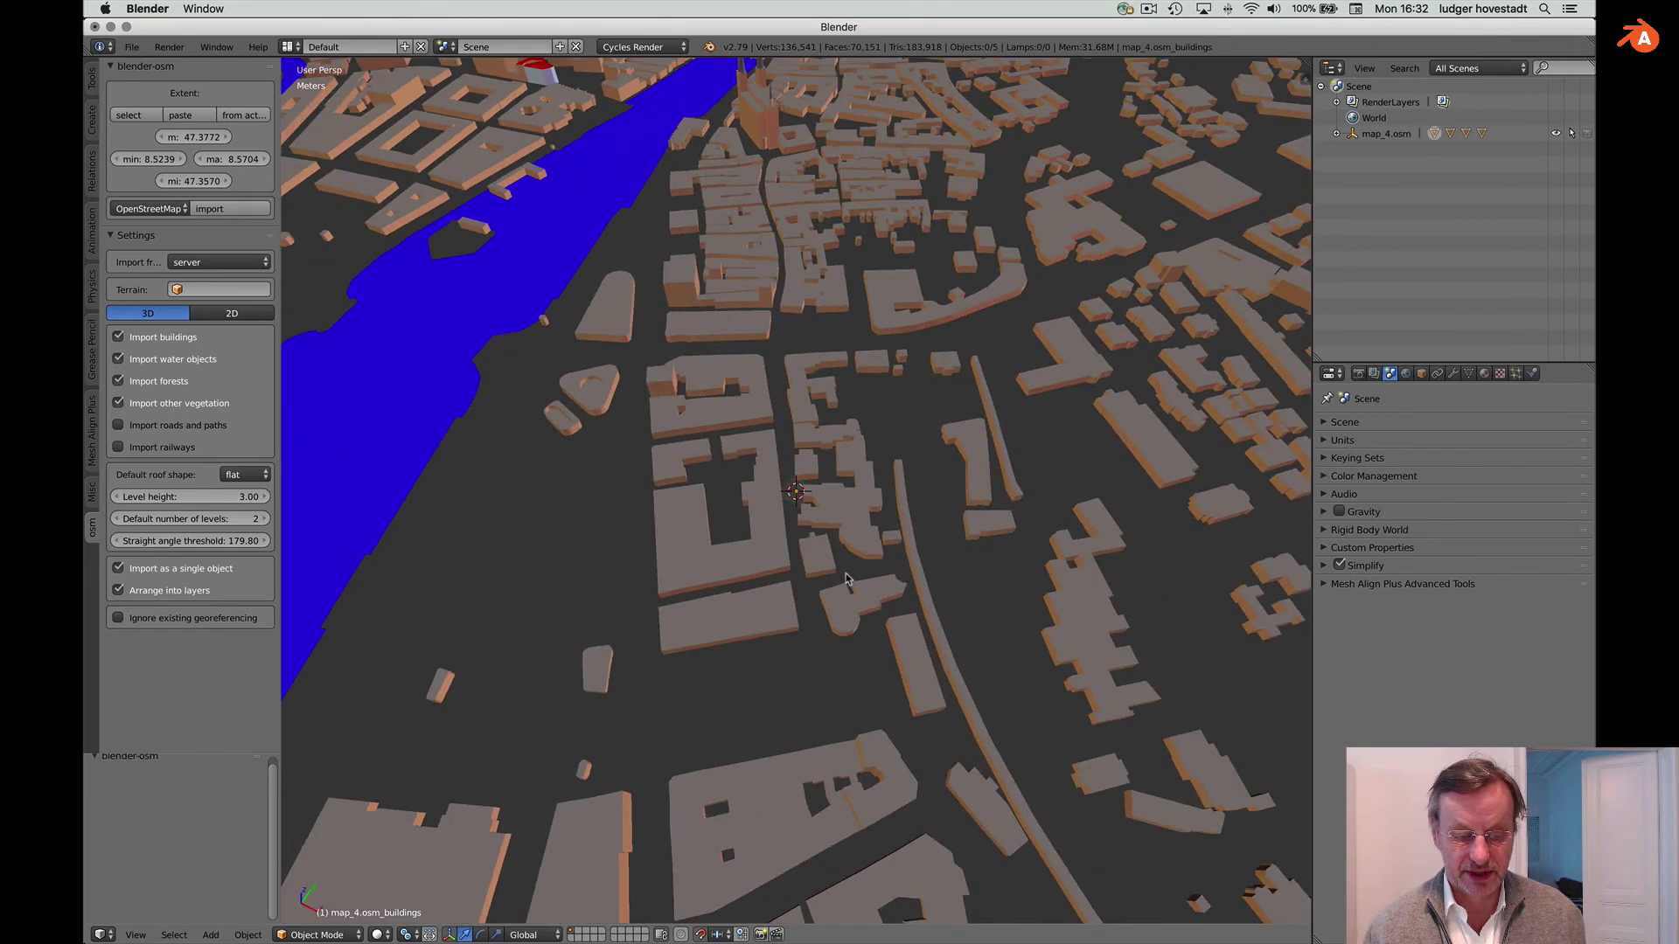
{"action": "scroll", "coordinate": [847, 578], "scroll_direction": "left", "scroll_amount": 10}
{"action": "scroll", "coordinate": [847, 574], "scroll_direction": "left", "scroll_amount": 8}
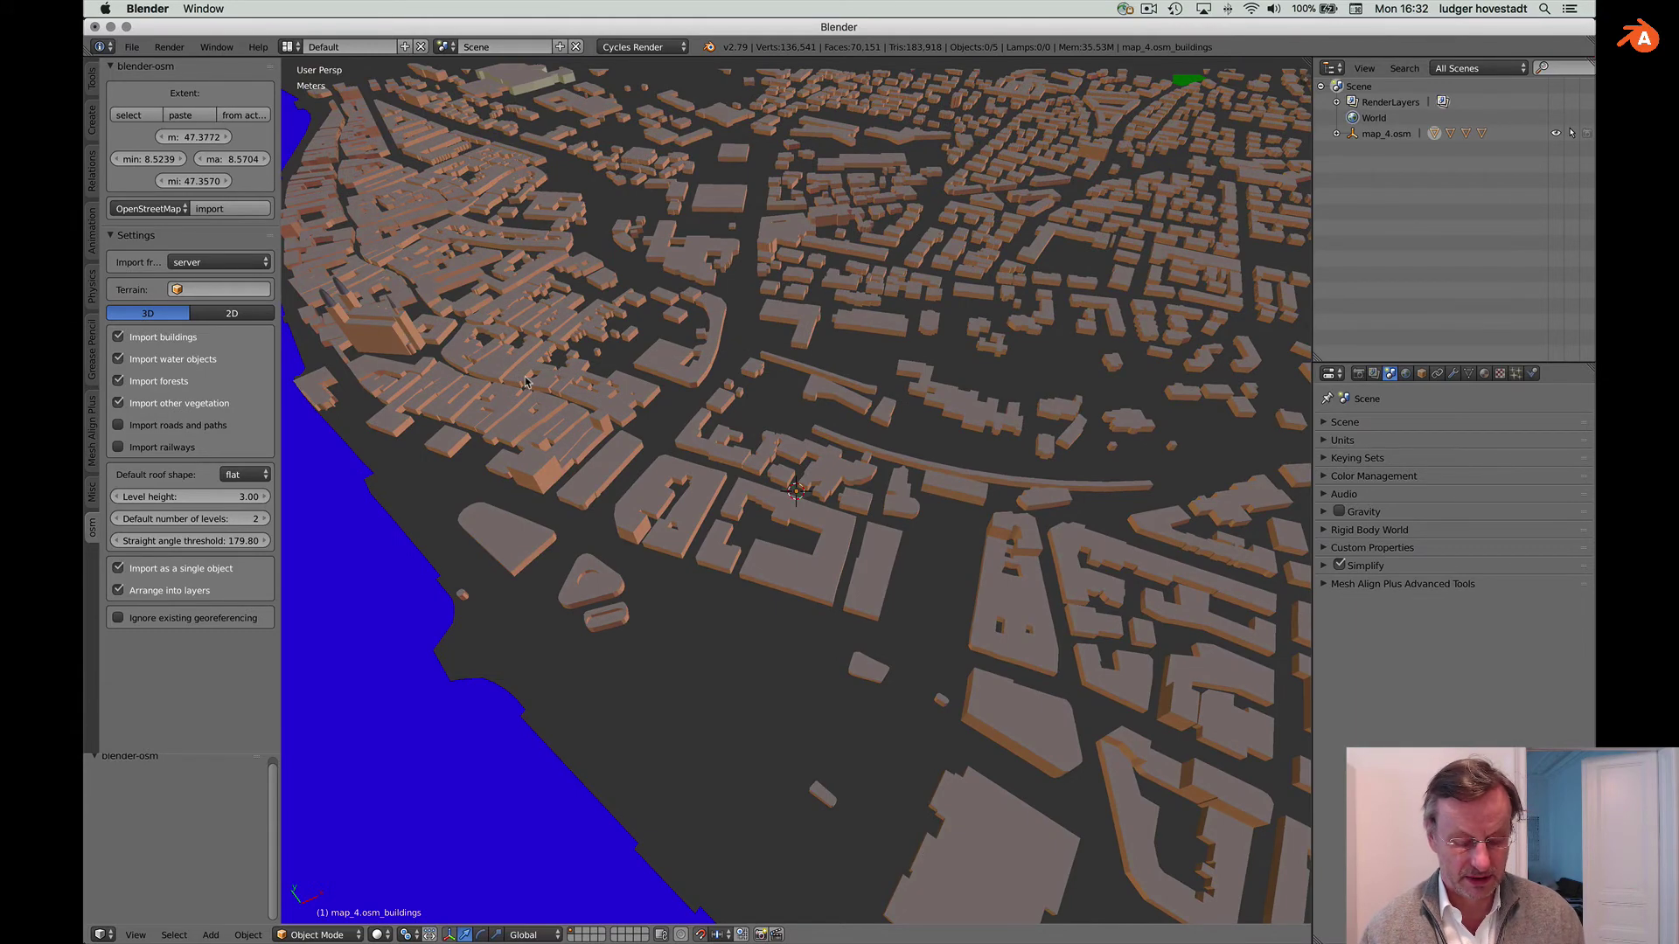
{"action": "middle_click_drag", "start_coordinate": [525, 382], "coordinate": [835, 377]}
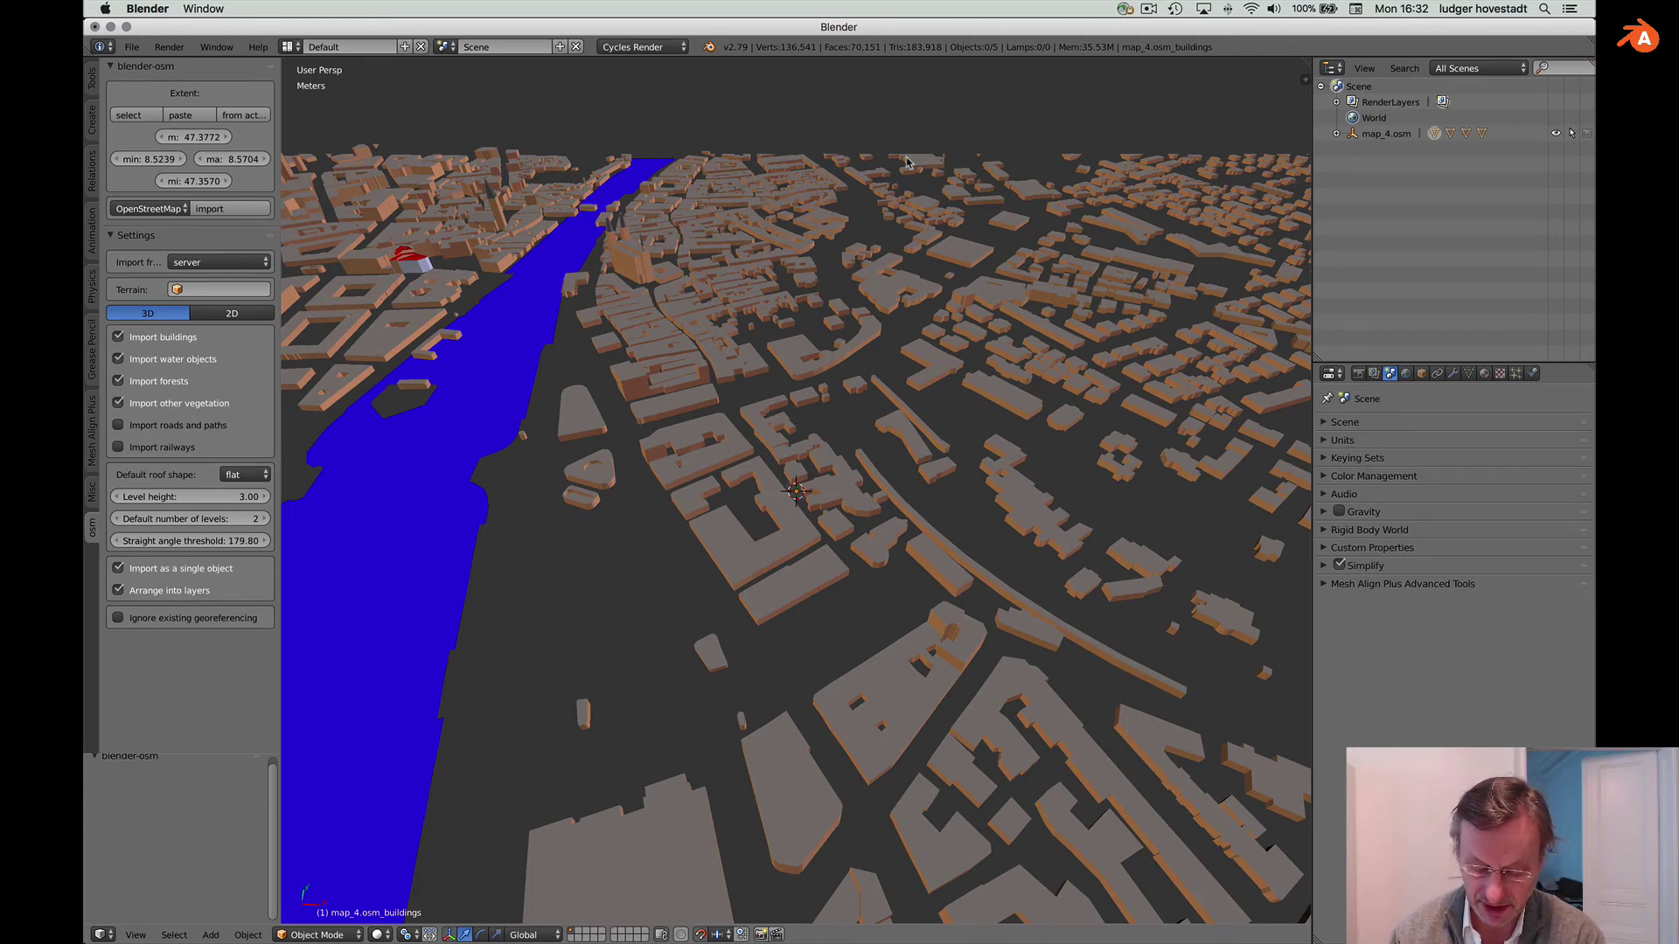
- Set the 3D view's clip end distance to 10 km
{"action": "key", "text": "n"}
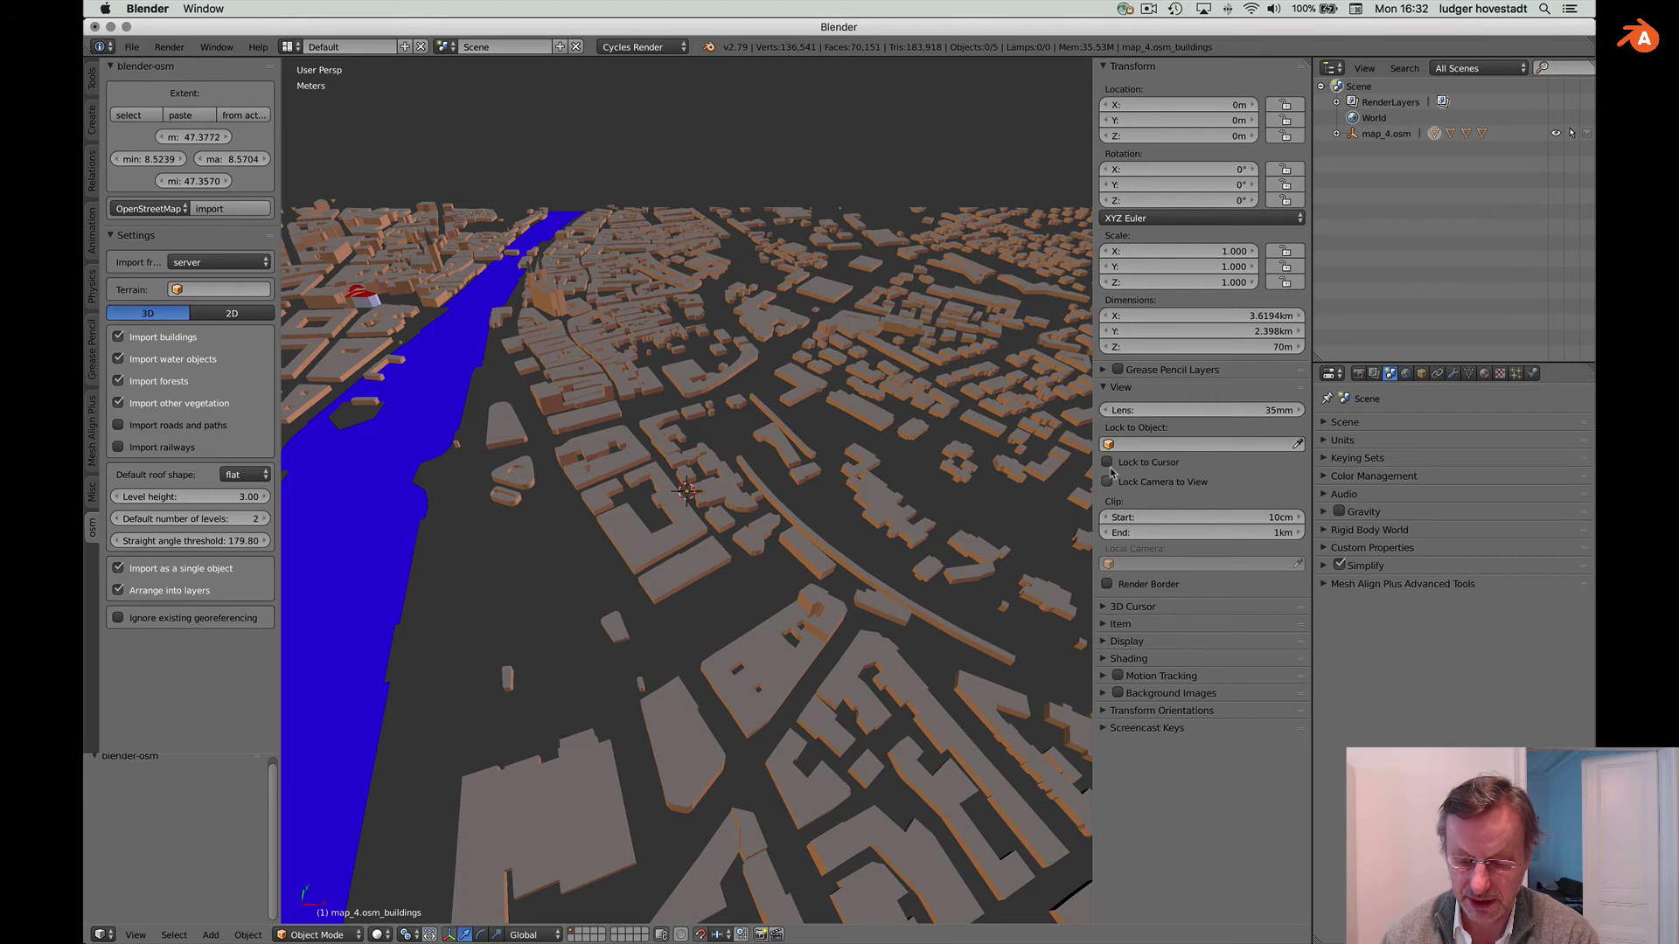
{"action": "left_click", "coordinate": [1106, 411]}
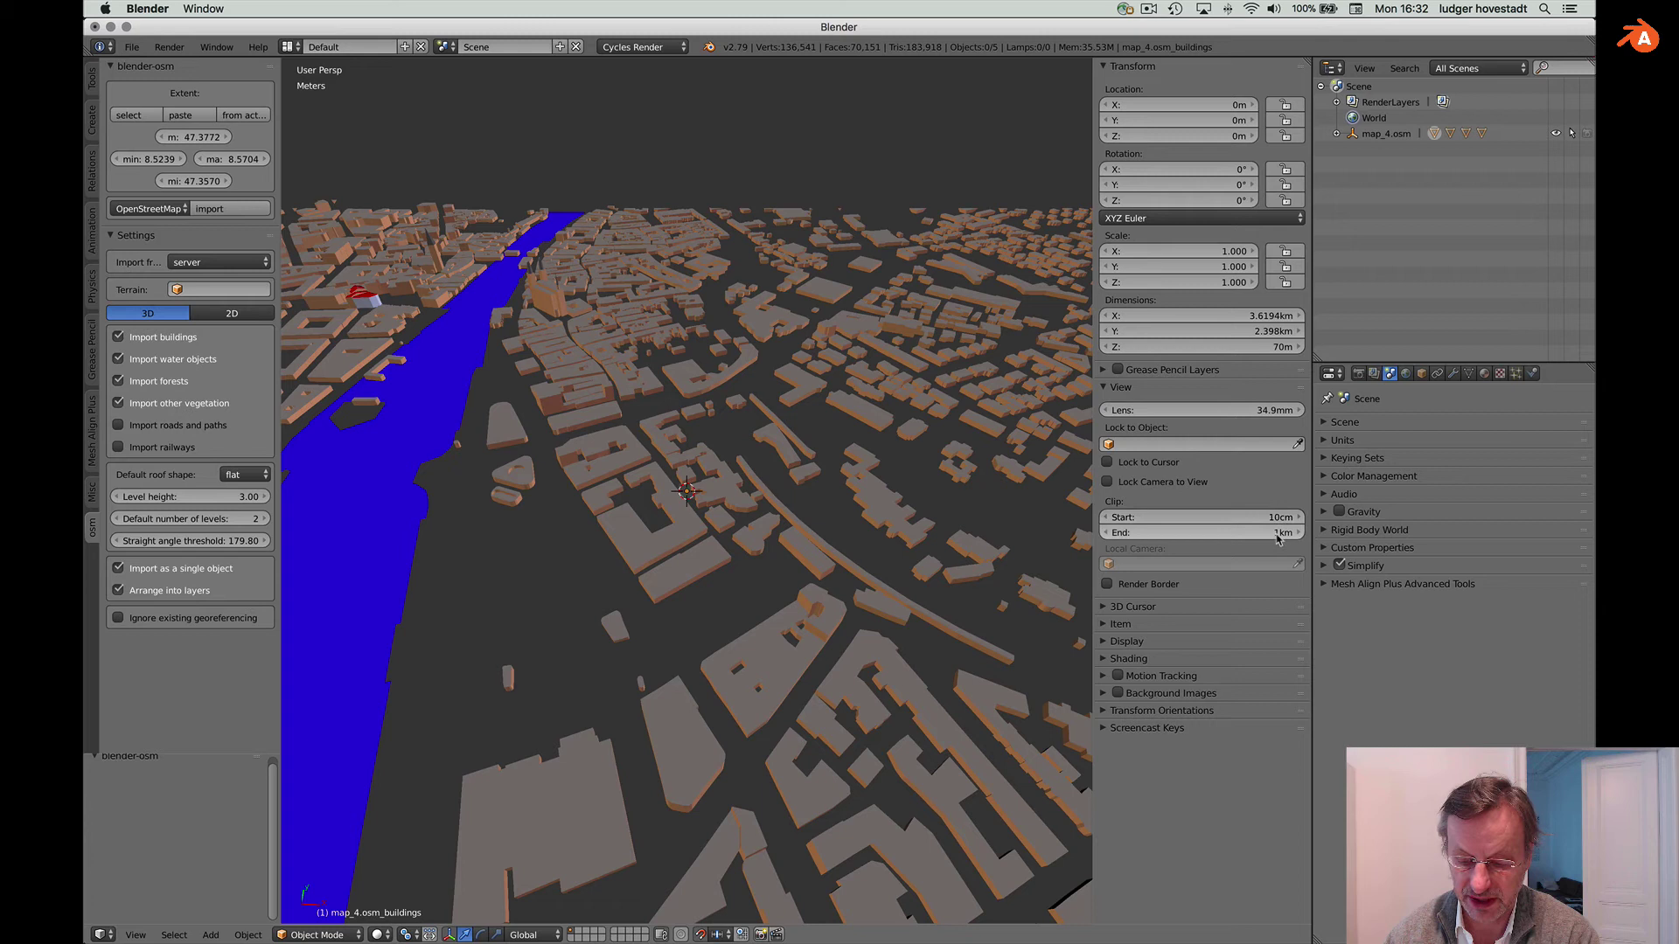
{"action": "left_click", "coordinate": [1279, 535]}
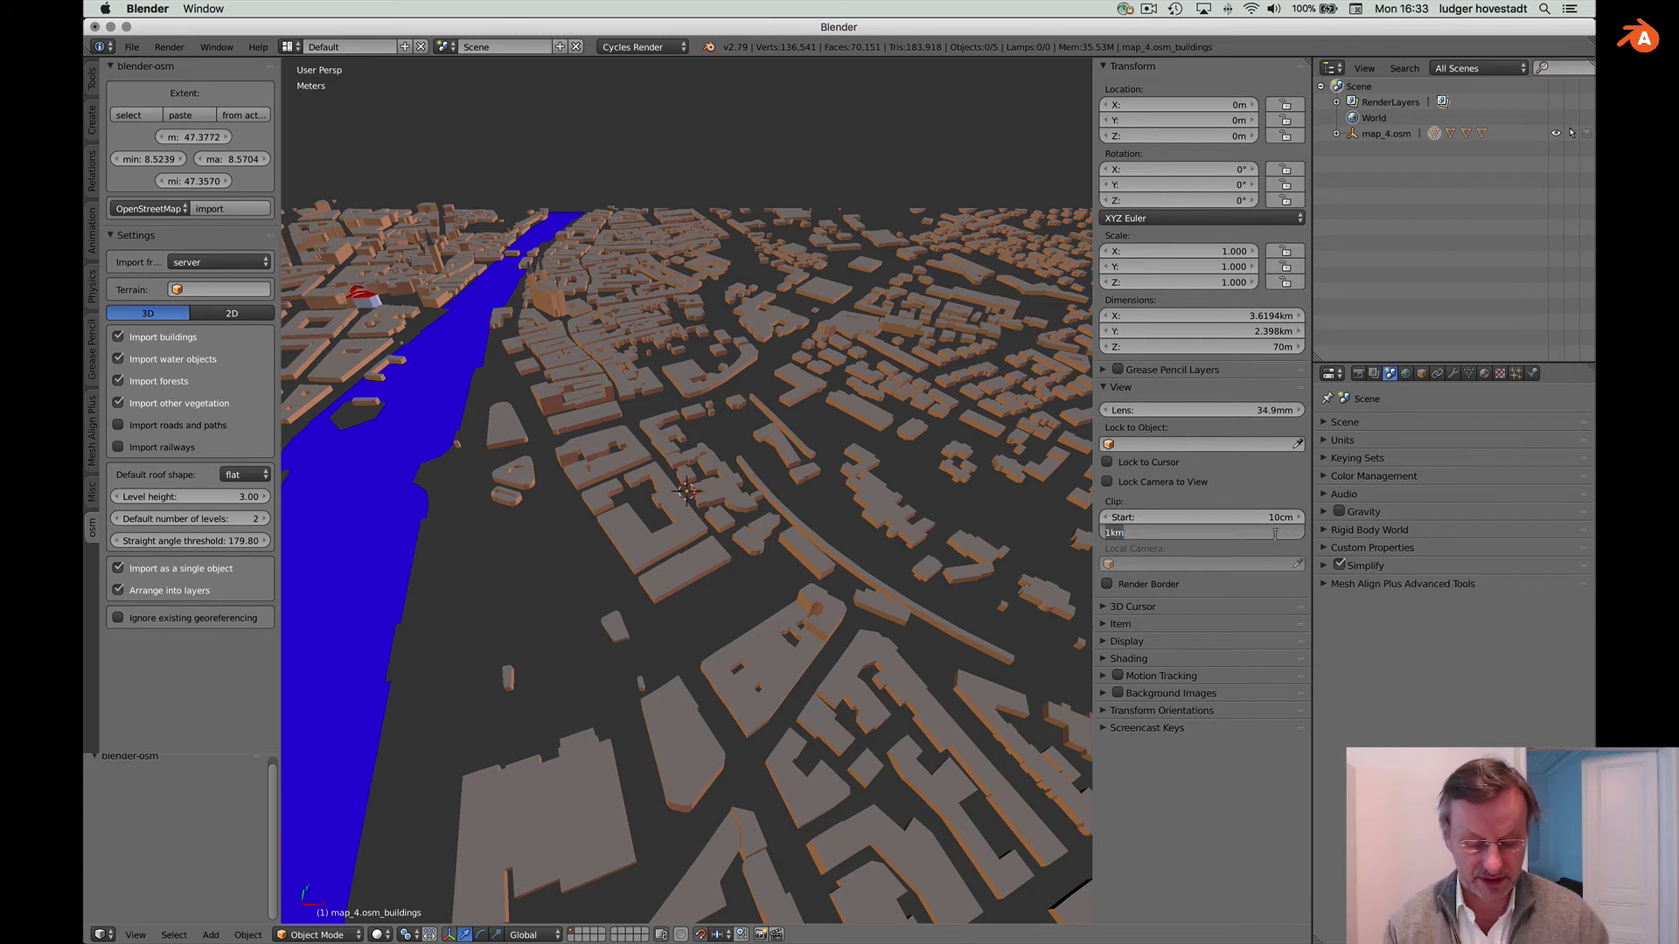
{"action": "type", "text": "1"}
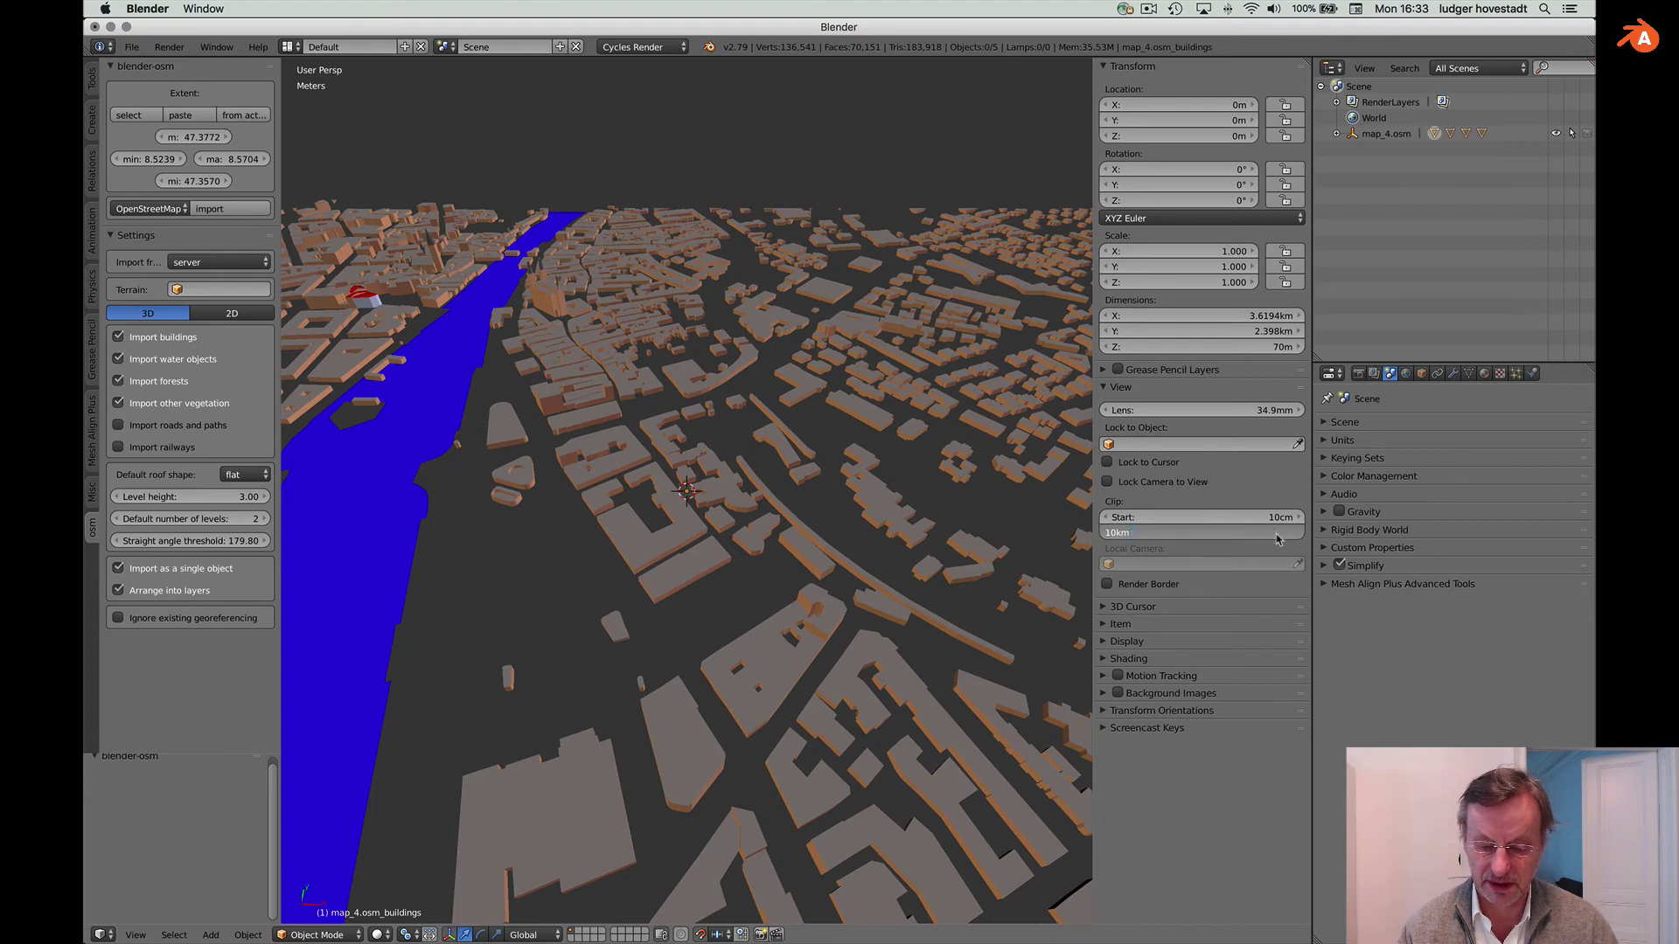
{"action": "type", "text": "0km"}
{"action": "key", "text": "Return"}
- Expand the imported map_4.osm hierarchy and show the material settings of its forests object
{"action": "scroll", "coordinate": [783, 331], "scroll_direction": "left", "scroll_amount": 10}
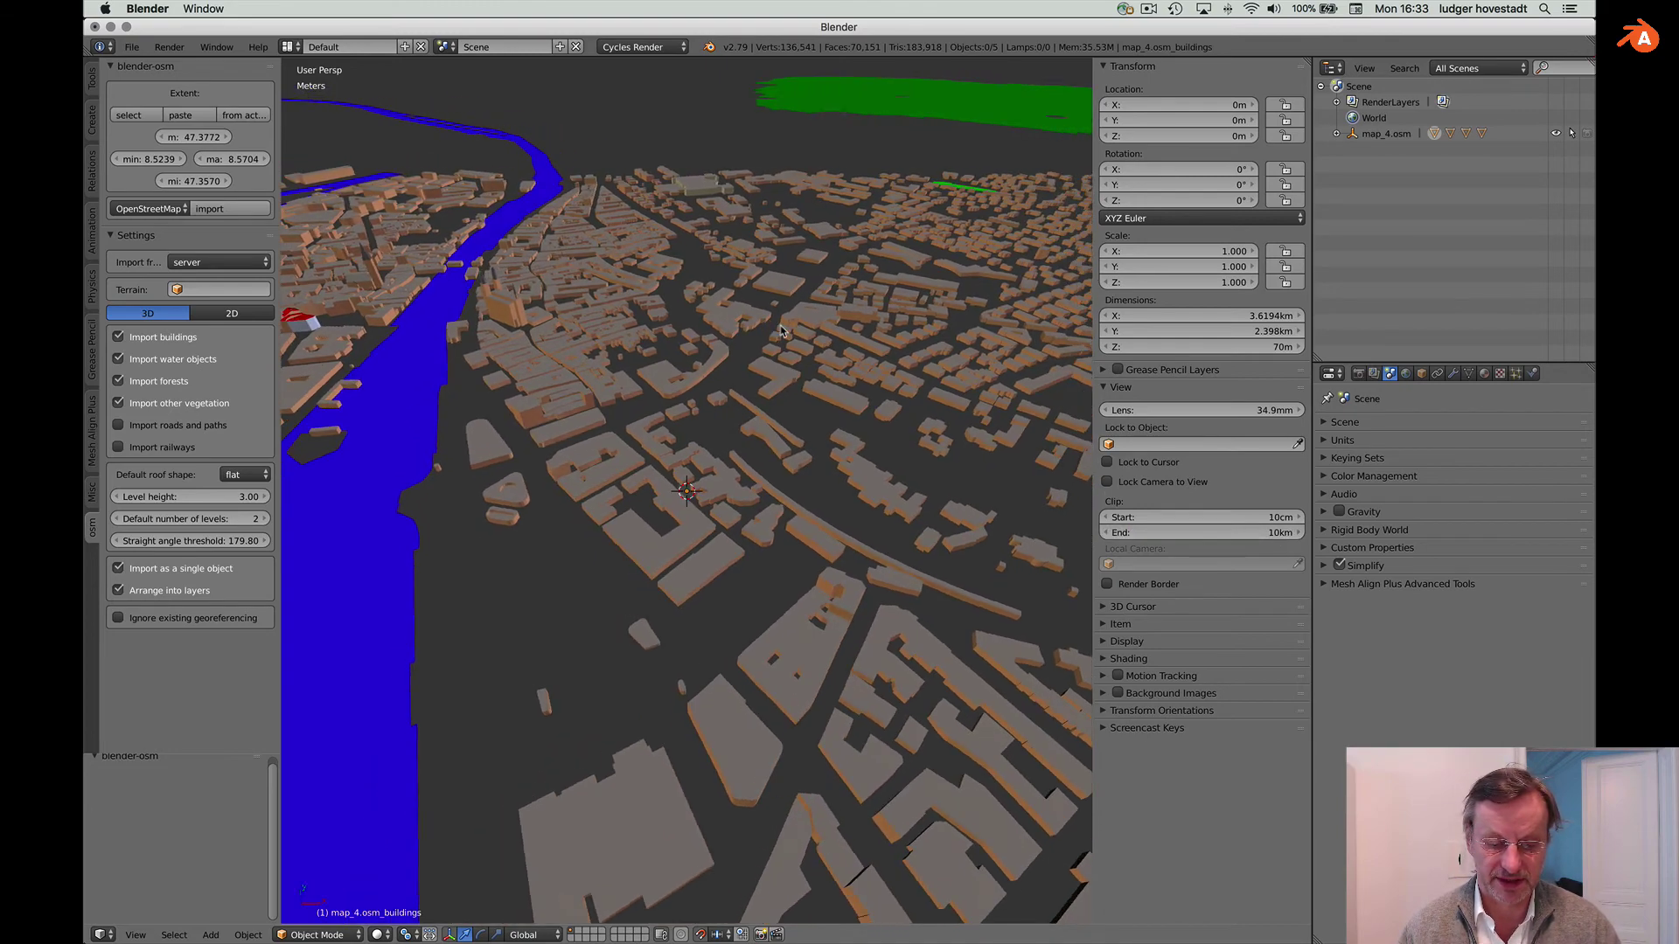
{"action": "scroll", "coordinate": [782, 331], "scroll_direction": "left", "scroll_amount": 5}
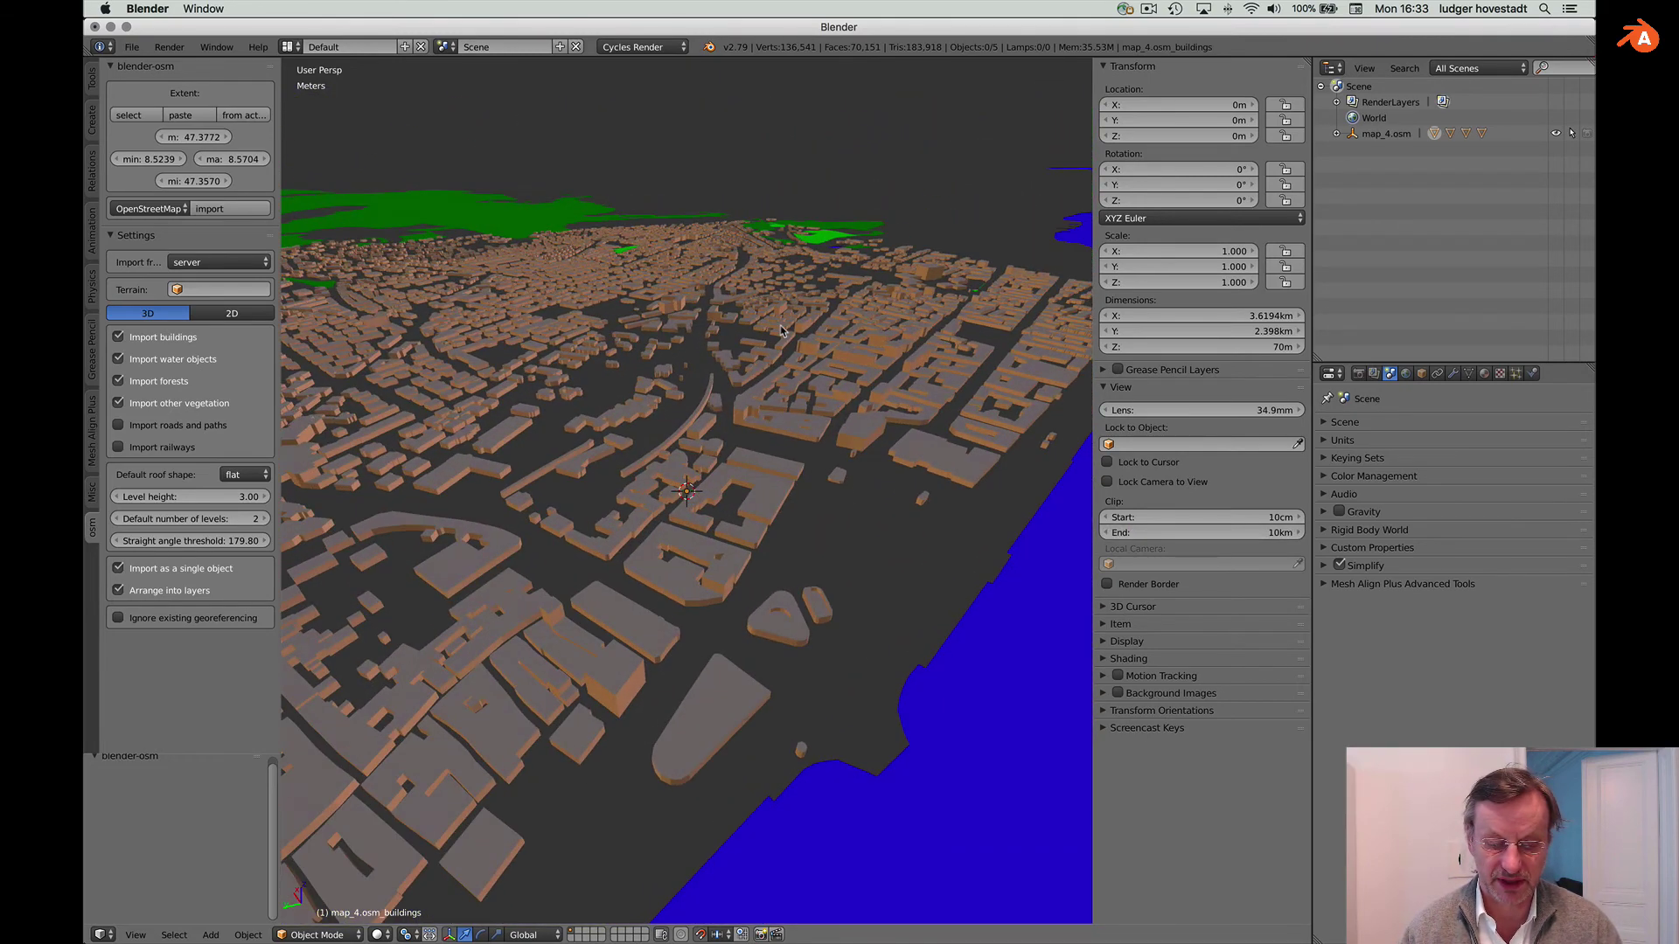
{"action": "scroll", "coordinate": [783, 331], "scroll_direction": "up", "scroll_amount": 5}
{"action": "scroll", "coordinate": [782, 332], "scroll_direction": "down", "scroll_amount": 3}
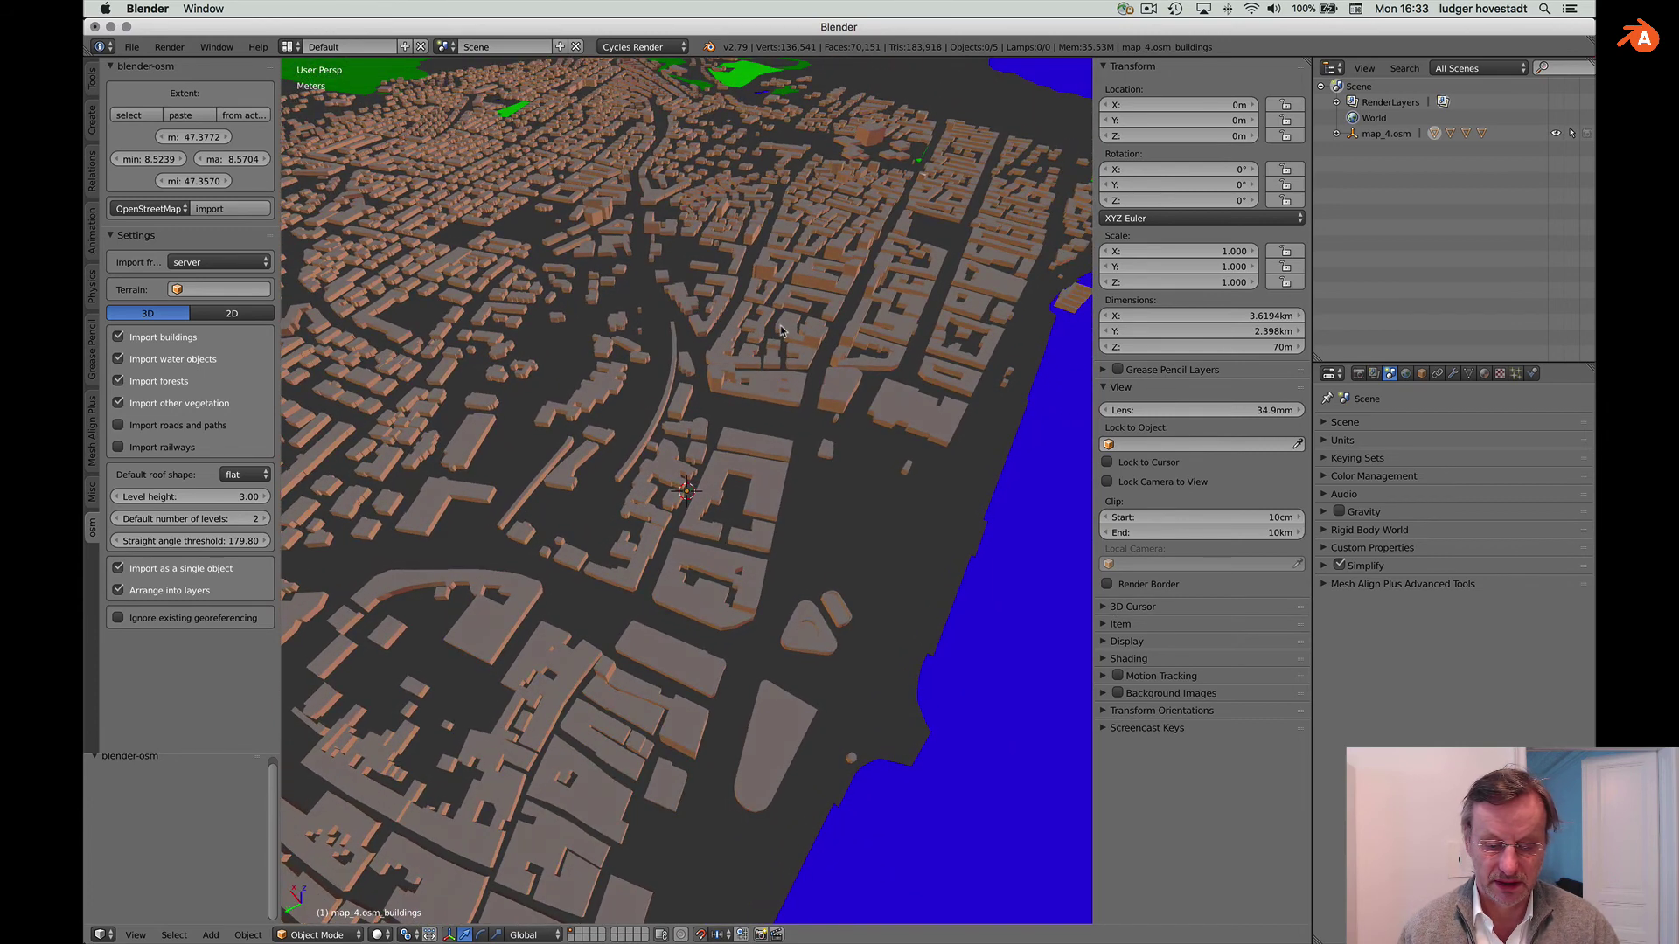
{"action": "scroll", "coordinate": [781, 331], "scroll_direction": "up", "scroll_amount": 5}
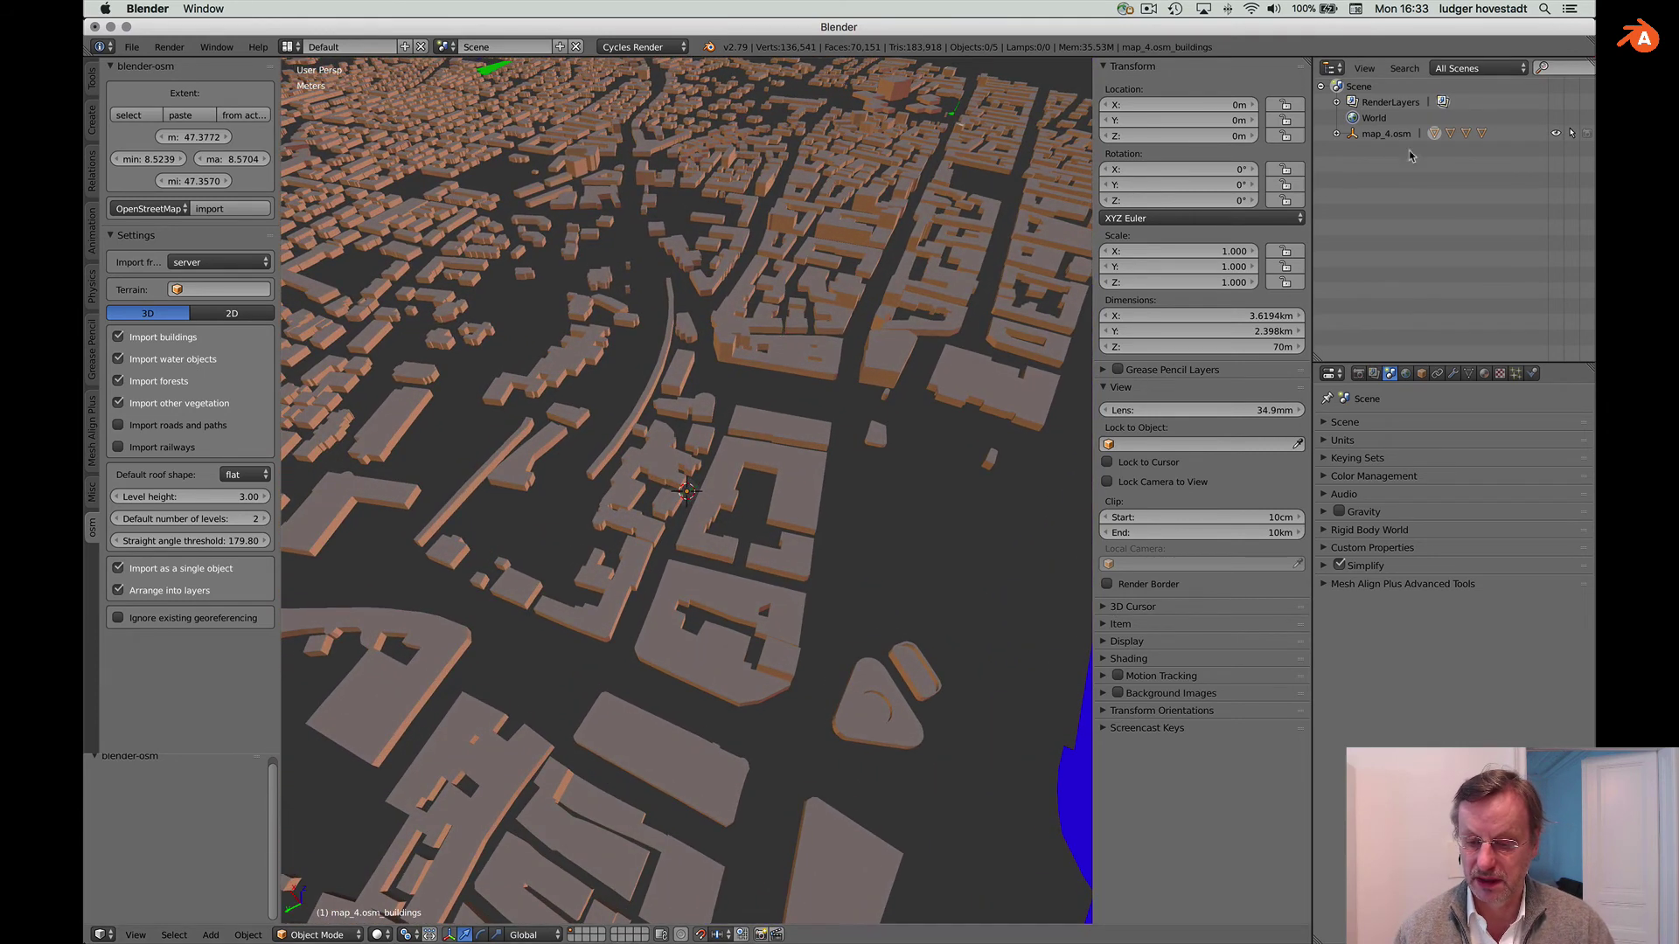
{"action": "left_click", "coordinate": [1336, 134]}
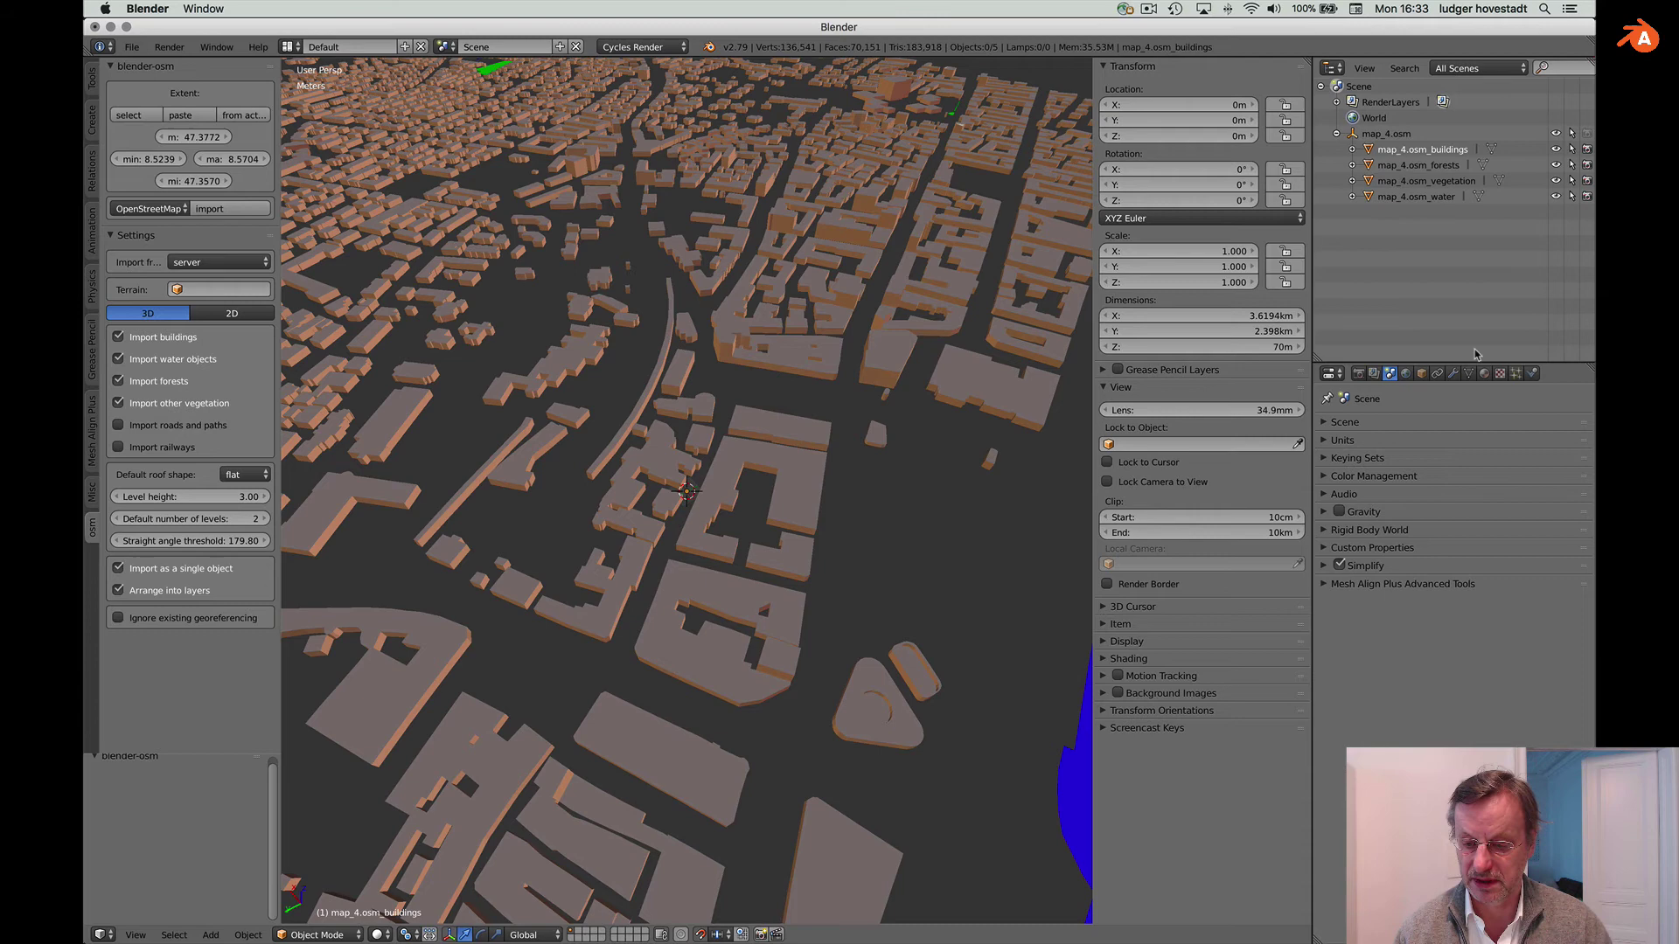
{"action": "left_click", "coordinate": [1399, 166]}
{"action": "left_click", "coordinate": [1484, 374]}
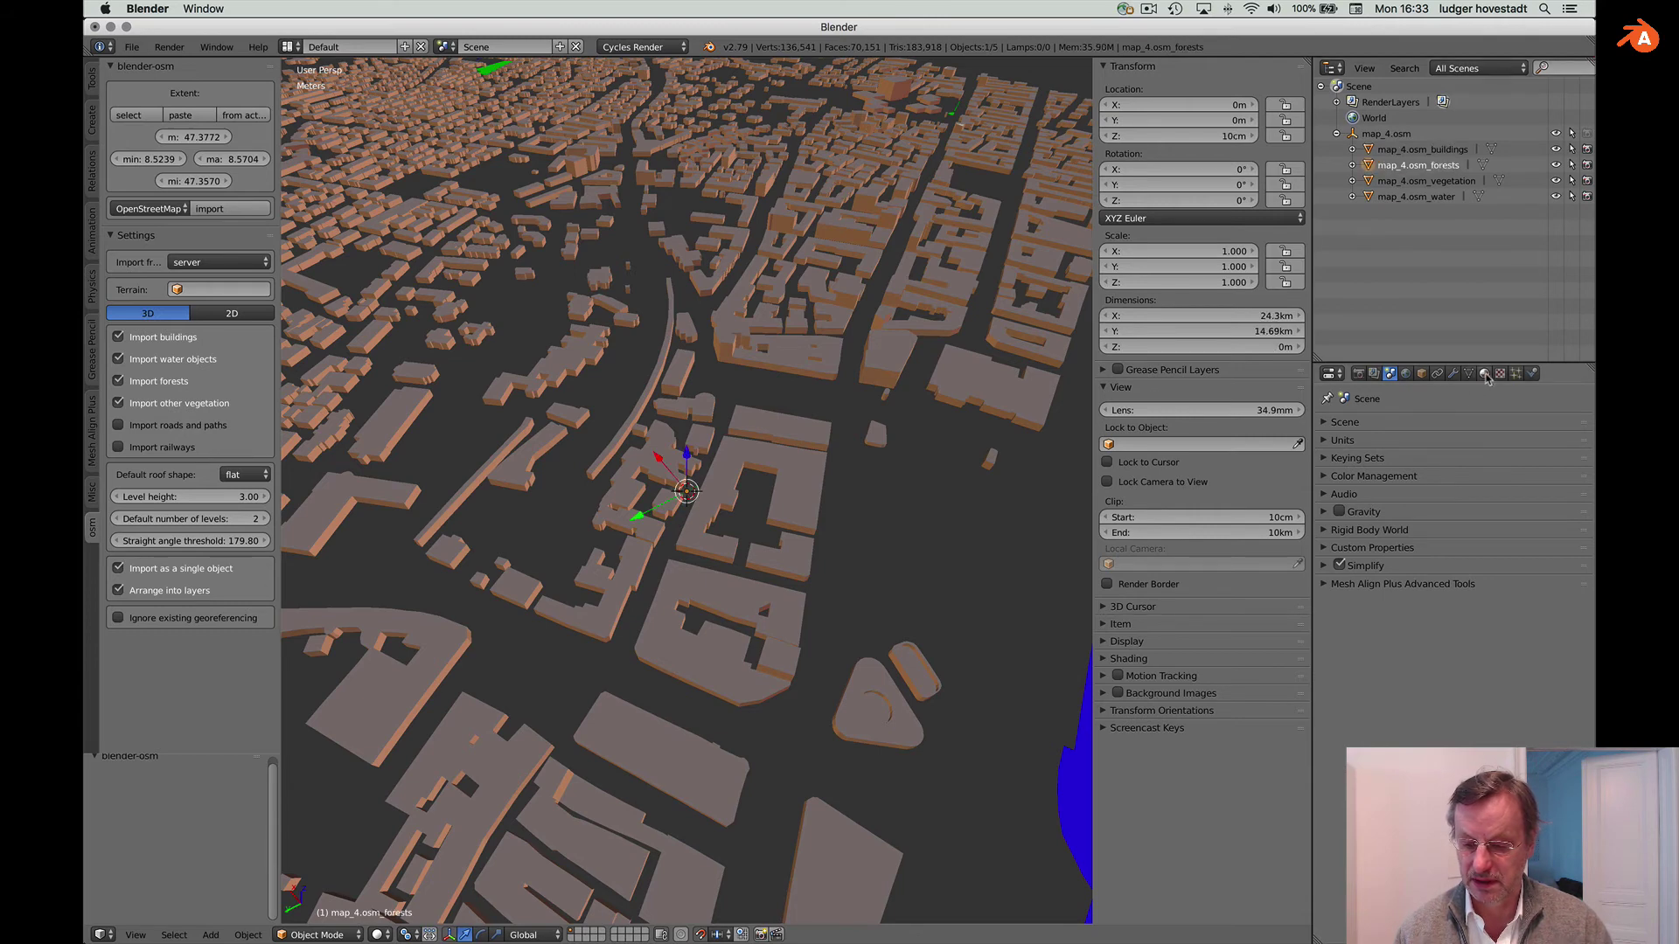
{"action": "left_click", "coordinate": [1331, 481]}
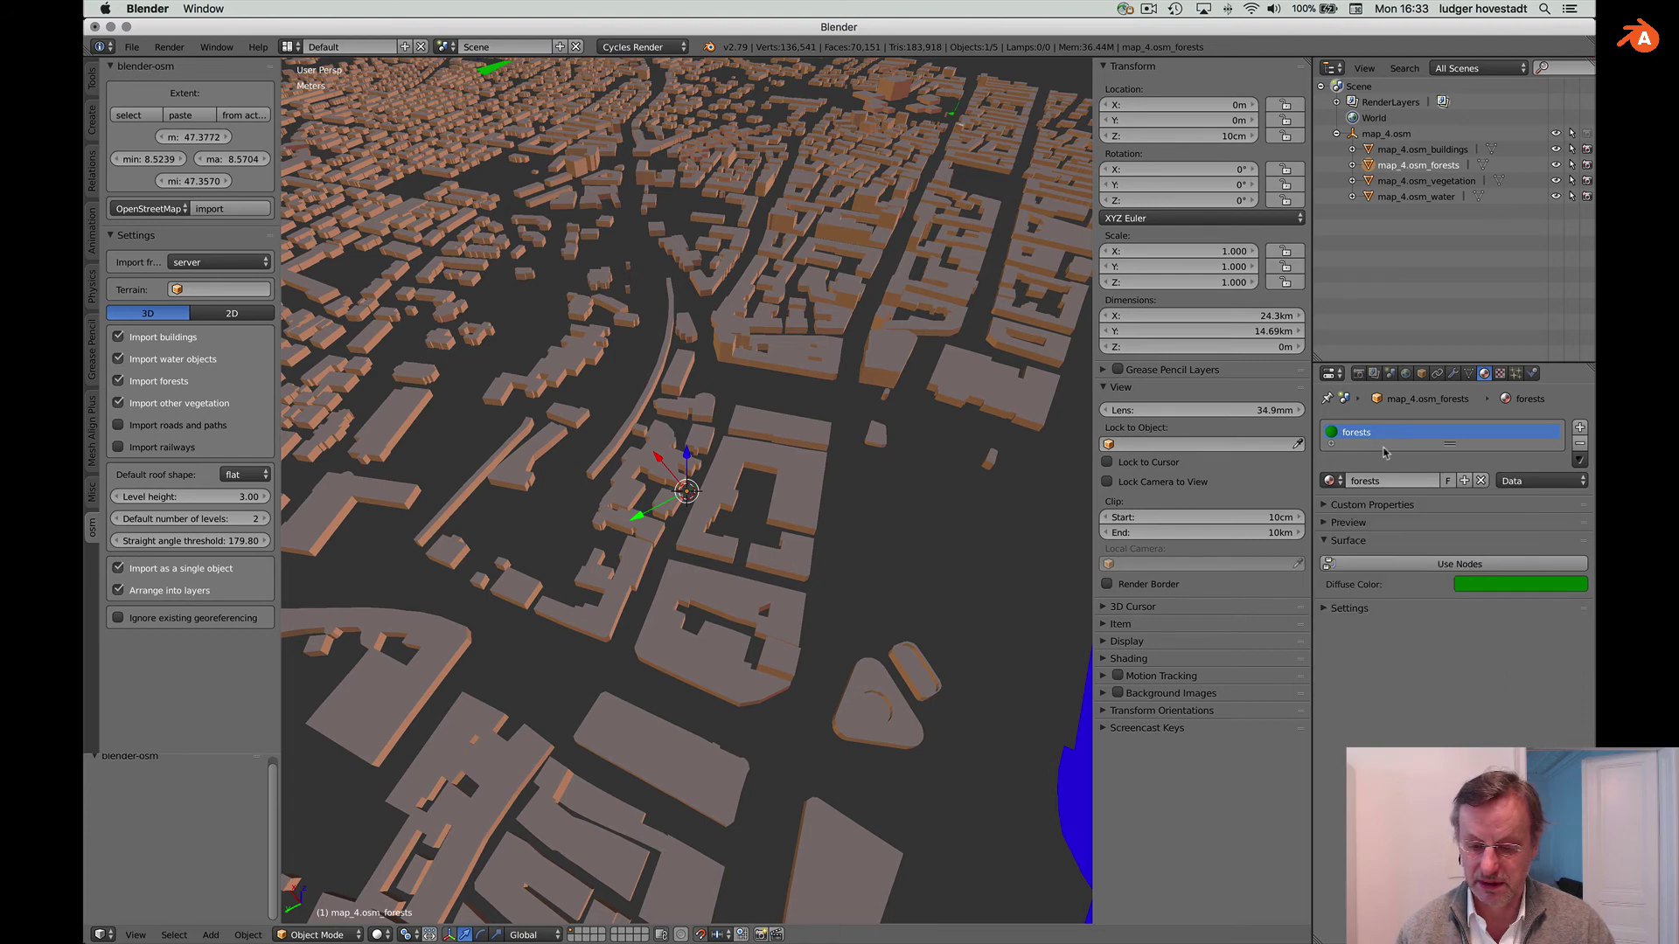
- Examine the extruded building blocks and church towers from low angles and close up around the scene centre
{"action": "middle_click_drag", "start_coordinate": [767, 288], "coordinate": [768, 330]}
{"action": "scroll", "coordinate": [767, 331], "scroll_direction": "down", "scroll_amount": 10}
{"action": "scroll", "coordinate": [768, 330], "scroll_direction": "up", "scroll_amount": 3}
{"action": "scroll", "coordinate": [768, 330], "scroll_direction": "up", "scroll_amount": 6}
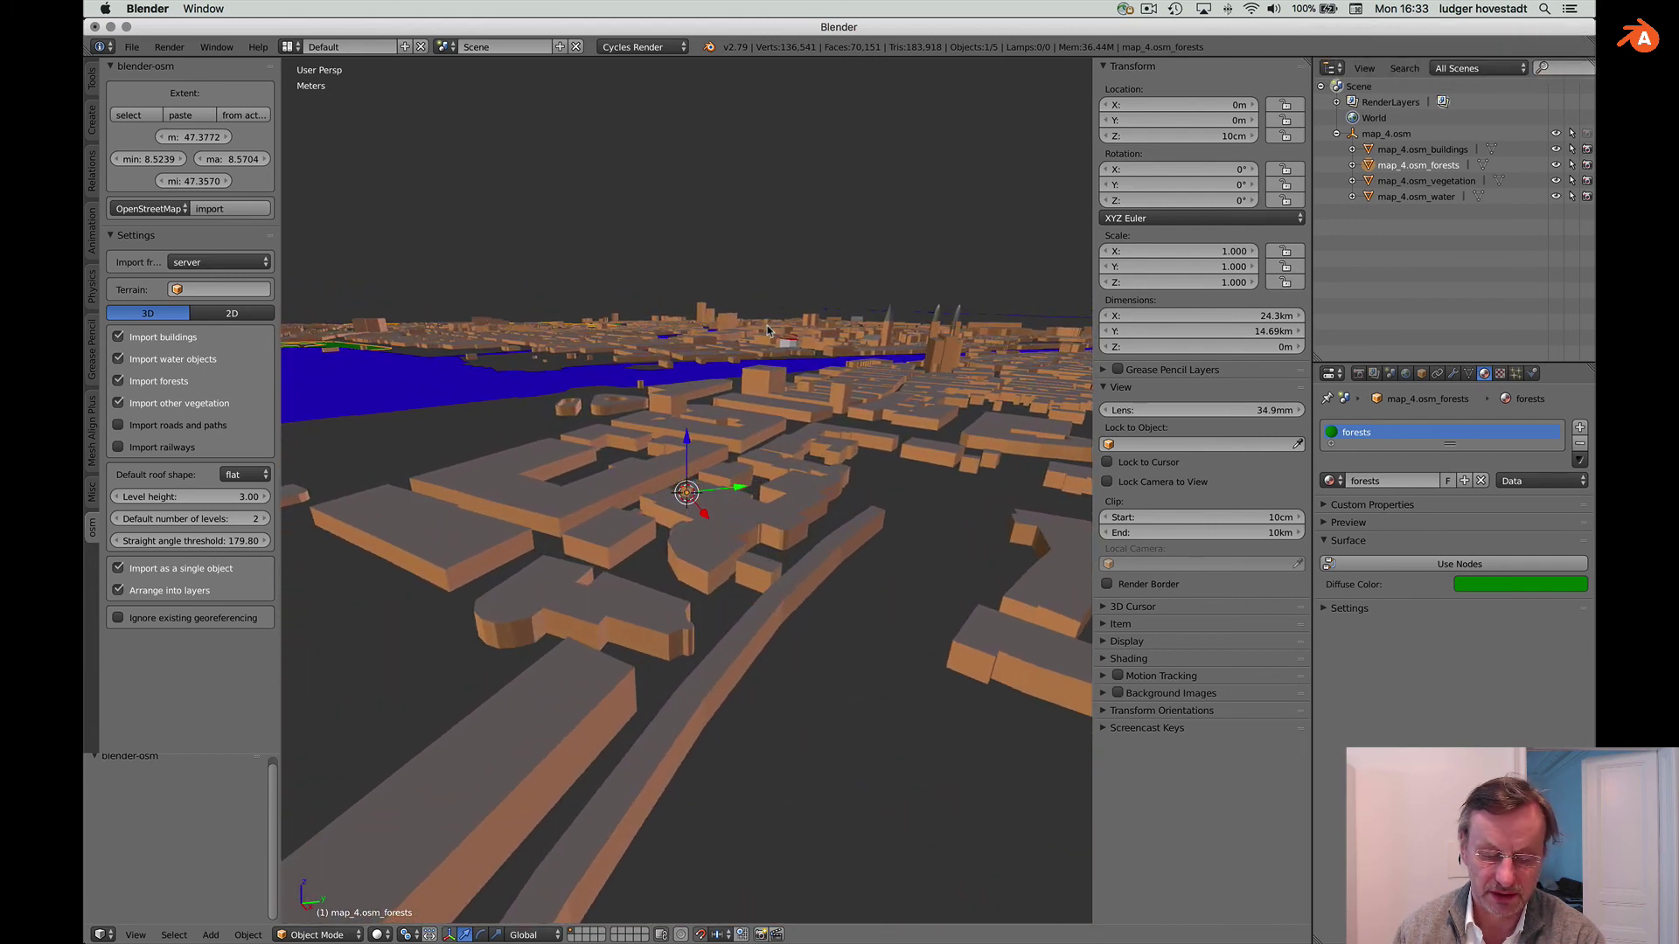
{"action": "scroll", "coordinate": [768, 330], "scroll_direction": "up", "scroll_amount": 4}
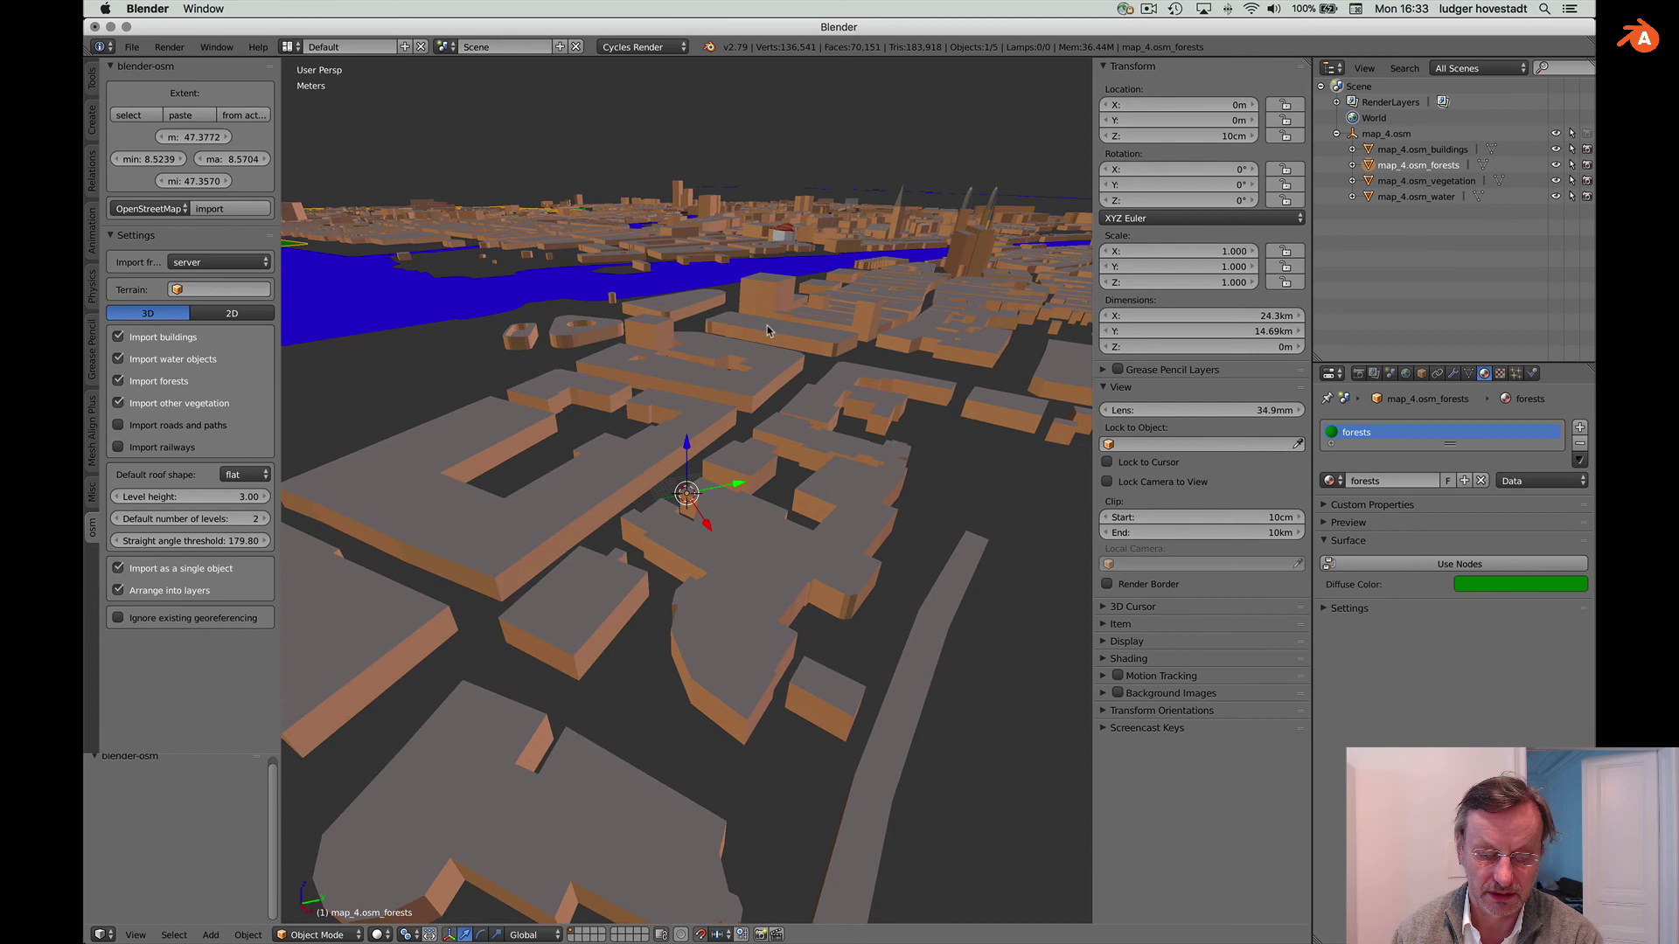
{"action": "scroll", "coordinate": [768, 330], "scroll_direction": "left", "scroll_amount": 5}
{"action": "scroll", "coordinate": [768, 331], "scroll_direction": "up", "scroll_amount": 3}
{"action": "scroll", "coordinate": [768, 331], "scroll_direction": "up", "scroll_amount": 5}
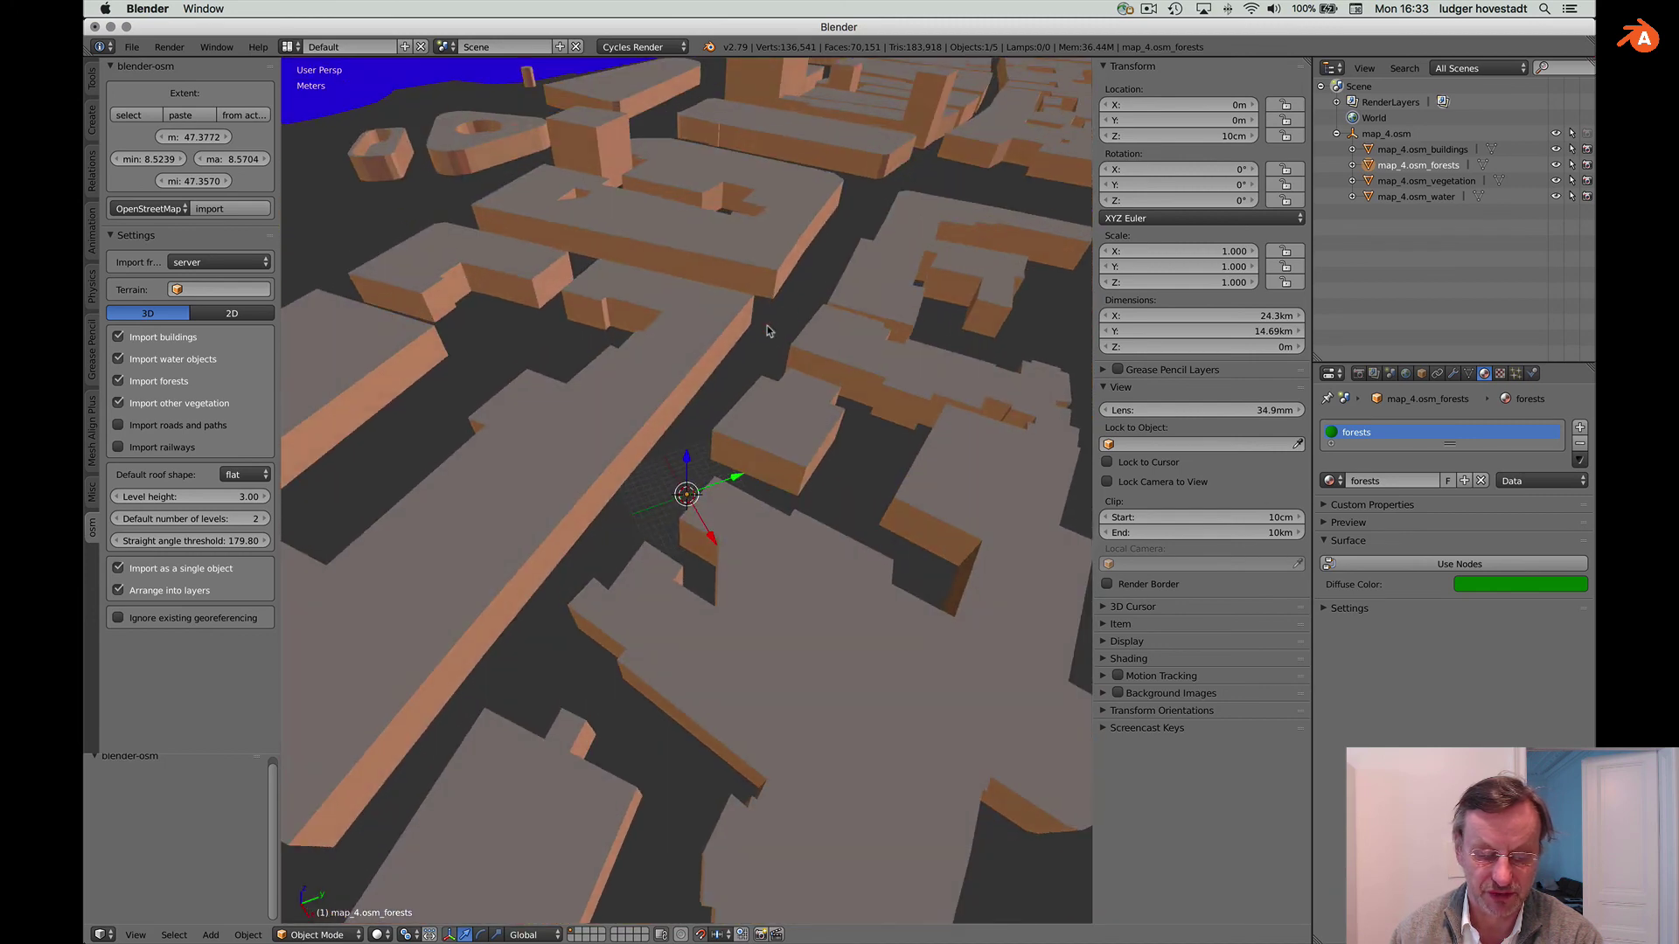
{"action": "scroll", "coordinate": [768, 330], "scroll_direction": "down", "scroll_amount": 5}
{"action": "scroll", "coordinate": [768, 331], "scroll_direction": "left", "scroll_amount": 4}
{"action": "scroll", "coordinate": [768, 330], "scroll_direction": "left", "scroll_amount": 2}
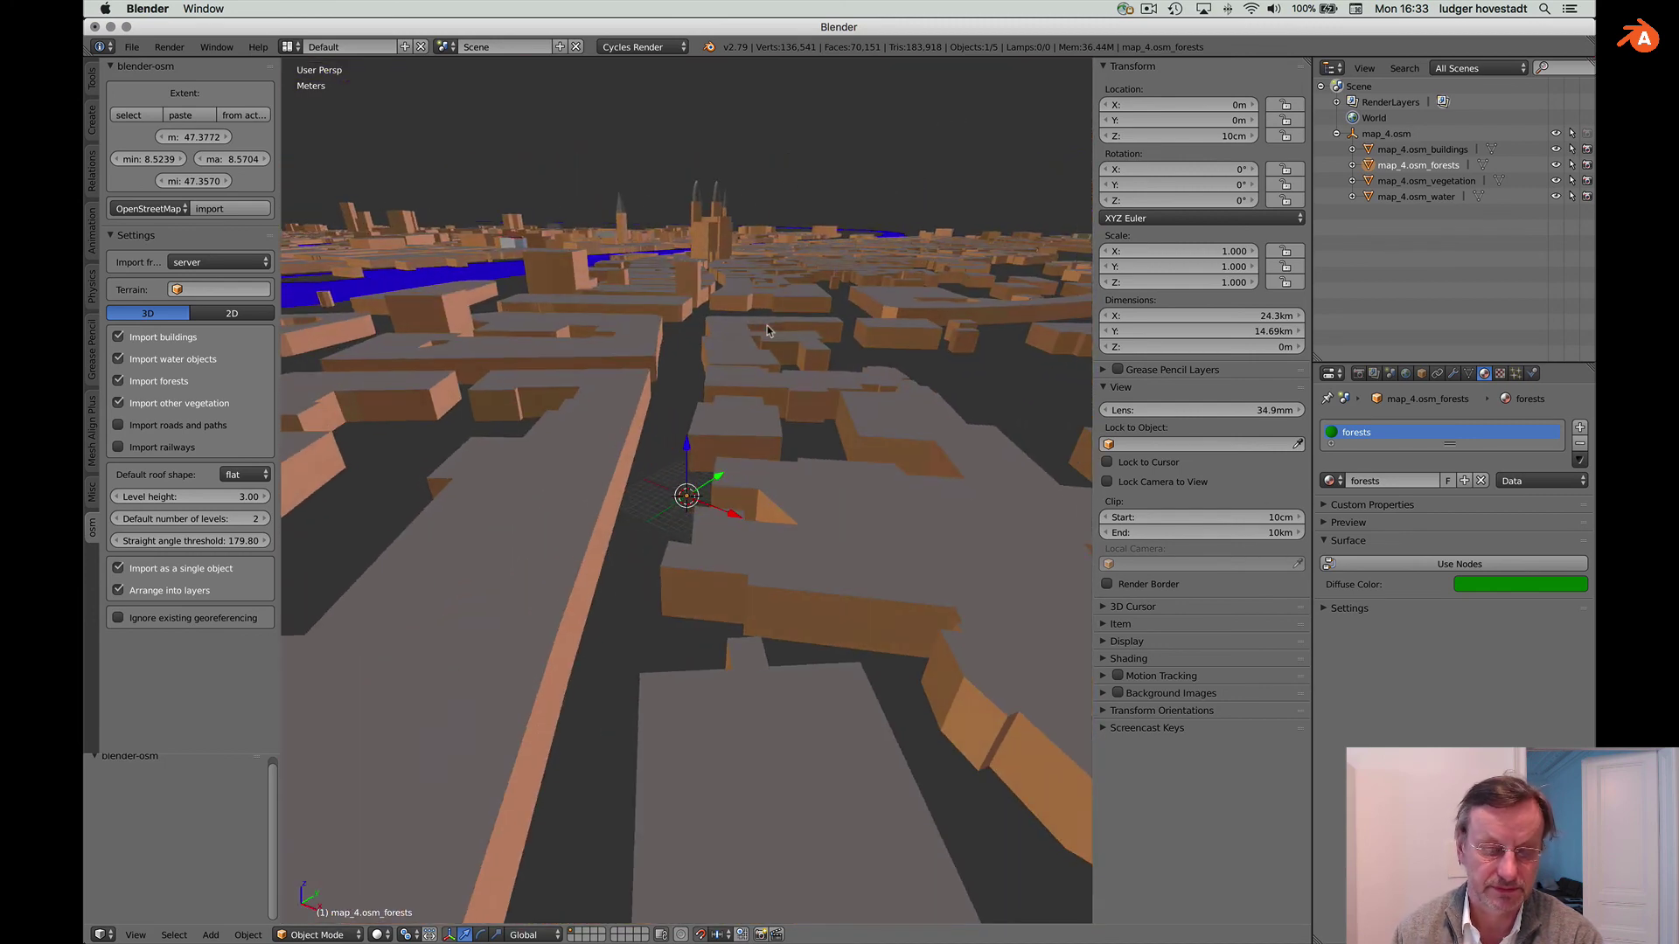